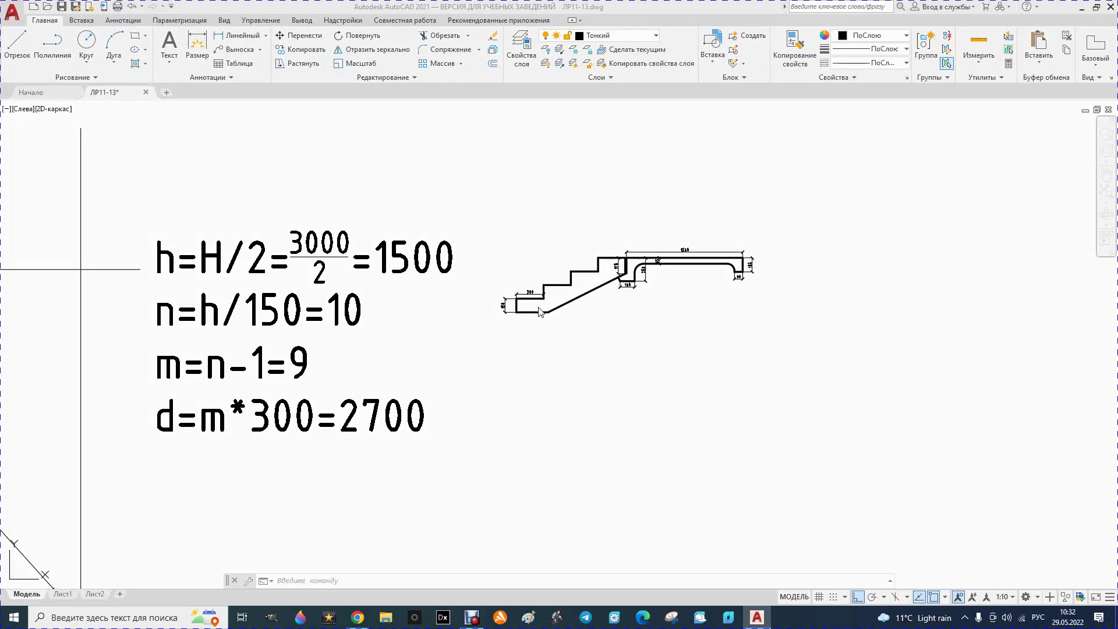
Step: Make Построение the current layer
{"action": "scroll", "coordinate": [609, 330], "scroll_direction": "down", "scroll_amount": 5}
{"action": "scroll", "coordinate": [609, 332], "scroll_direction": "down", "scroll_amount": 2}
{"action": "scroll", "coordinate": [609, 332], "scroll_direction": "down", "scroll_amount": 2}
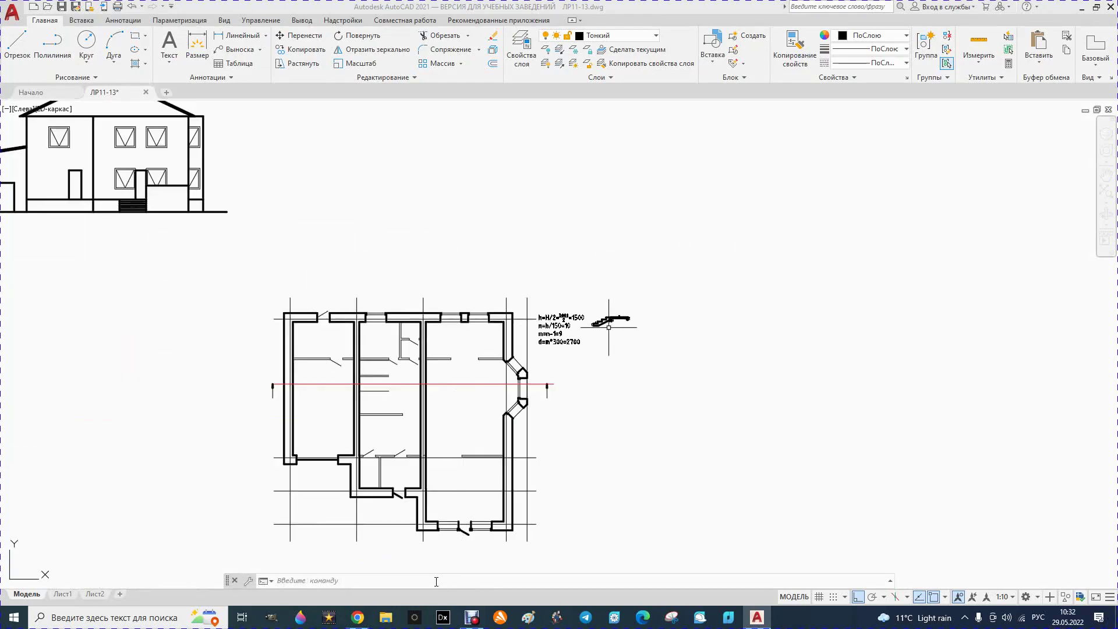
{"action": "scroll", "coordinate": [438, 550], "scroll_direction": "down", "scroll_amount": 3}
{"action": "scroll", "coordinate": [446, 536], "scroll_direction": "up", "scroll_amount": 3}
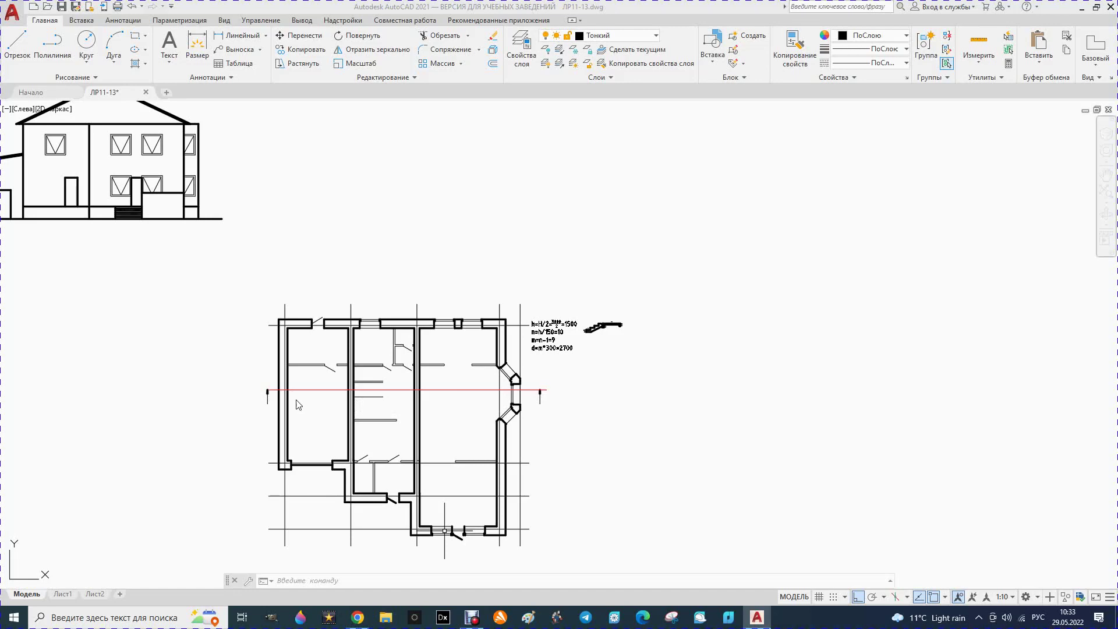
{"action": "scroll", "coordinate": [361, 399], "scroll_direction": "up", "scroll_amount": 2}
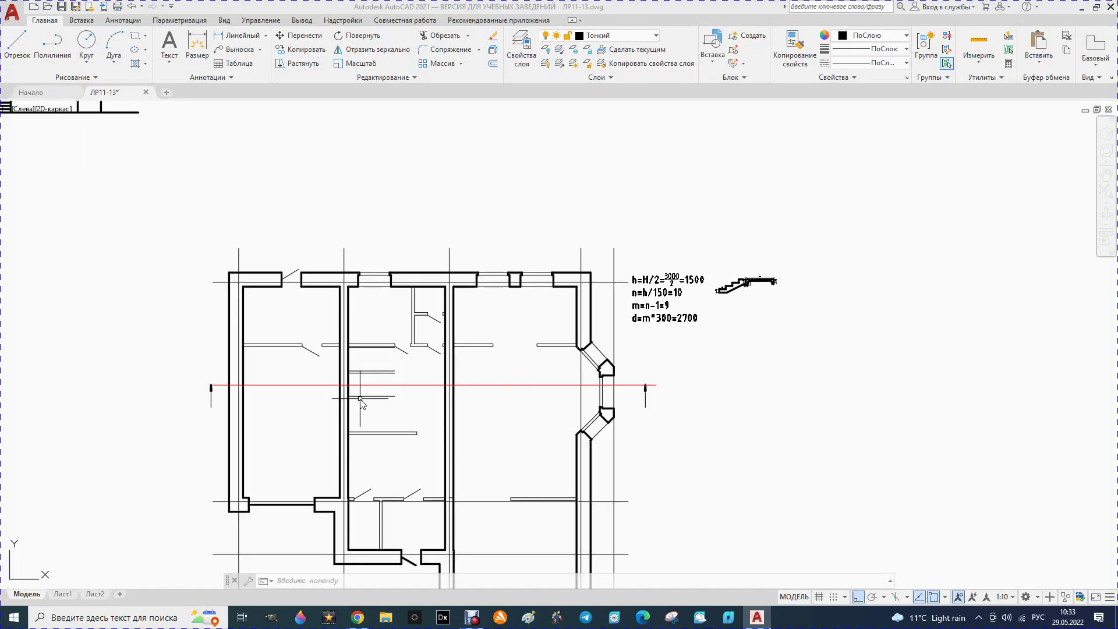
{"action": "scroll", "coordinate": [362, 402], "scroll_direction": "up", "scroll_amount": 2}
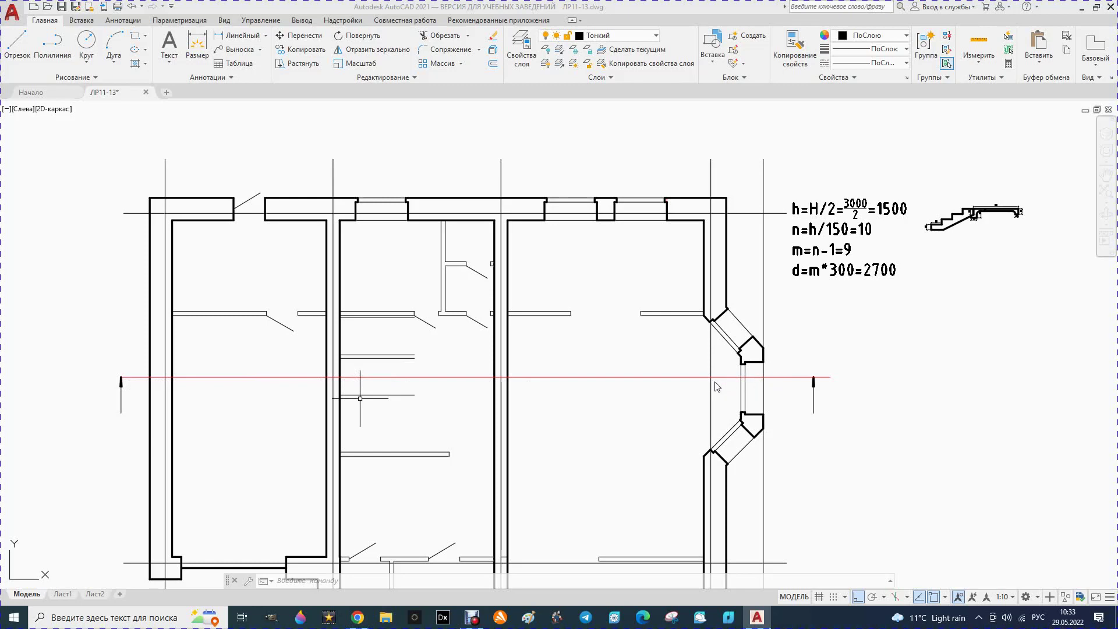
{"action": "scroll", "coordinate": [669, 362], "scroll_direction": "down", "scroll_amount": 2}
{"action": "scroll", "coordinate": [615, 348], "scroll_direction": "down", "scroll_amount": 2}
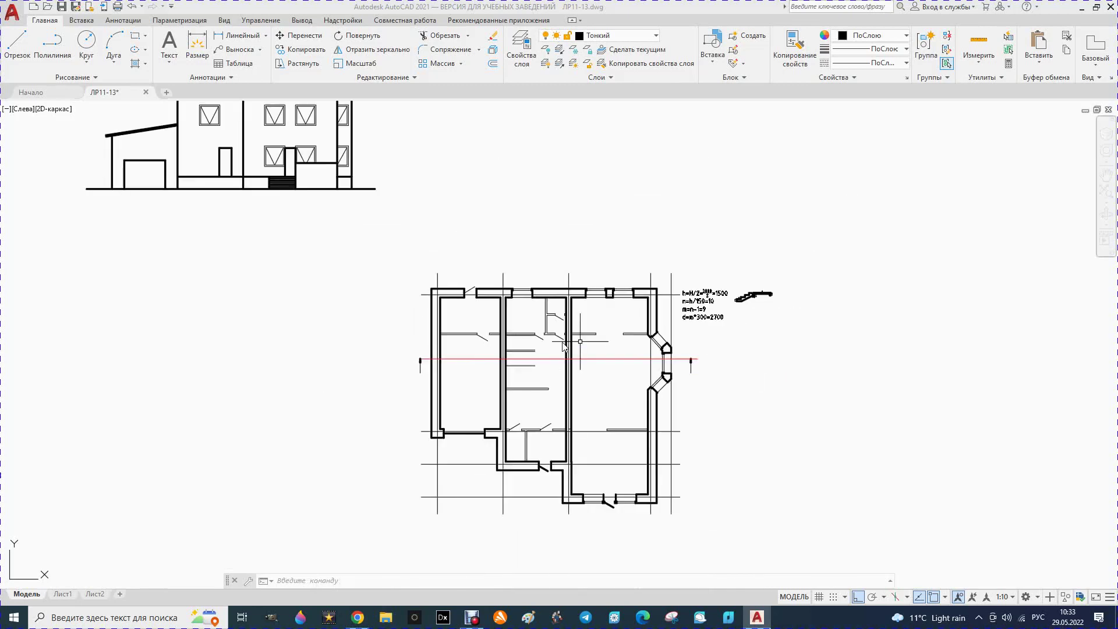
{"action": "scroll", "coordinate": [603, 398], "scroll_direction": "up", "scroll_amount": 2}
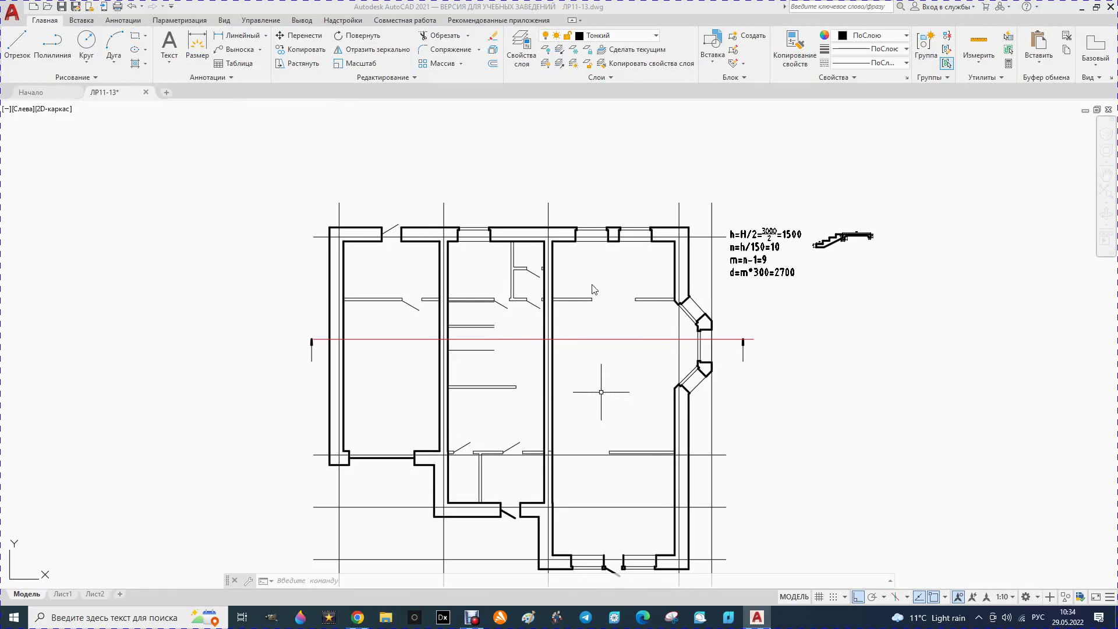
{"action": "scroll", "coordinate": [984, 239], "scroll_direction": "up", "scroll_amount": 3}
{"action": "scroll", "coordinate": [932, 236], "scroll_direction": "up", "scroll_amount": 1}
{"action": "scroll", "coordinate": [804, 236], "scroll_direction": "up", "scroll_amount": 2}
{"action": "scroll", "coordinate": [788, 243], "scroll_direction": "down", "scroll_amount": 2}
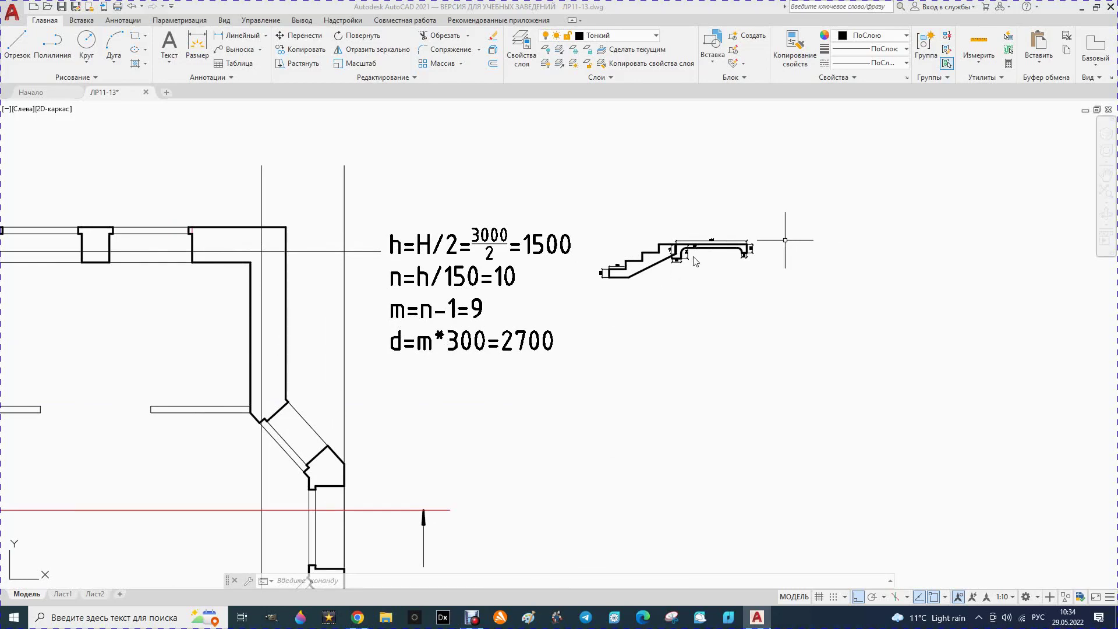
{"action": "scroll", "coordinate": [725, 230], "scroll_direction": "up", "scroll_amount": 2}
{"action": "scroll", "coordinate": [699, 257], "scroll_direction": "up", "scroll_amount": 2}
{"action": "scroll", "coordinate": [669, 259], "scroll_direction": "up", "scroll_amount": 2}
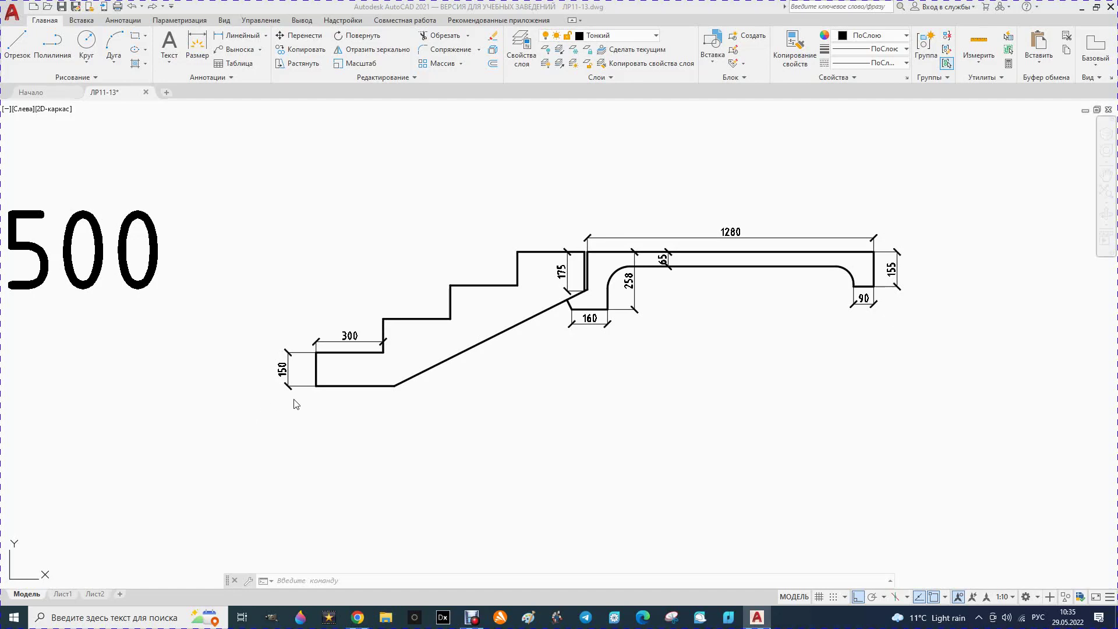
{"action": "scroll", "coordinate": [373, 400], "scroll_direction": "down", "scroll_amount": 1}
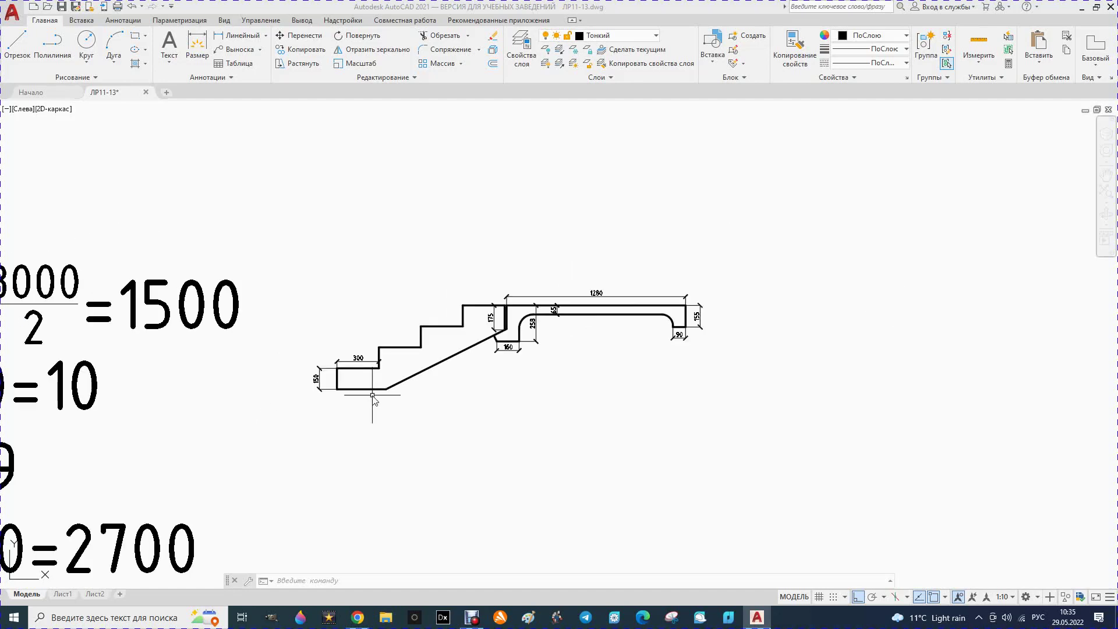
{"action": "scroll", "coordinate": [425, 399], "scroll_direction": "down", "scroll_amount": 1}
{"action": "scroll", "coordinate": [458, 386], "scroll_direction": "down", "scroll_amount": 1}
{"action": "scroll", "coordinate": [125, 462], "scroll_direction": "up", "scroll_amount": 1}
{"action": "scroll", "coordinate": [139, 475], "scroll_direction": "up", "scroll_amount": 1}
{"action": "scroll", "coordinate": [294, 381], "scroll_direction": "down", "scroll_amount": 2}
{"action": "scroll", "coordinate": [259, 336], "scroll_direction": "up", "scroll_amount": 2}
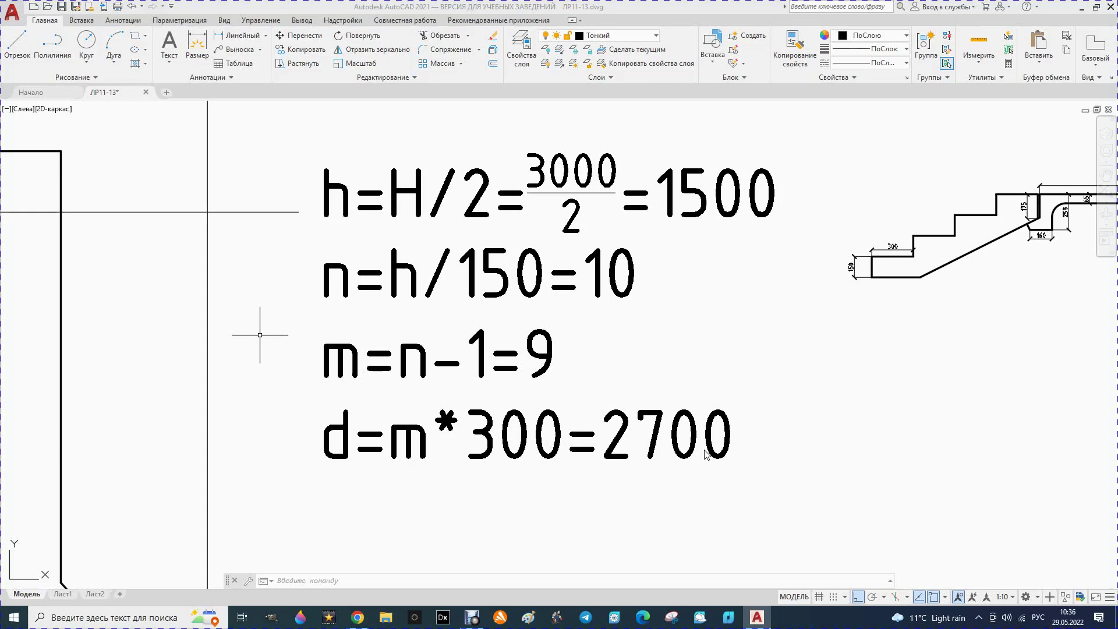
{"action": "scroll", "coordinate": [798, 430], "scroll_direction": "down", "scroll_amount": 2}
{"action": "scroll", "coordinate": [797, 430], "scroll_direction": "down", "scroll_amount": 4}
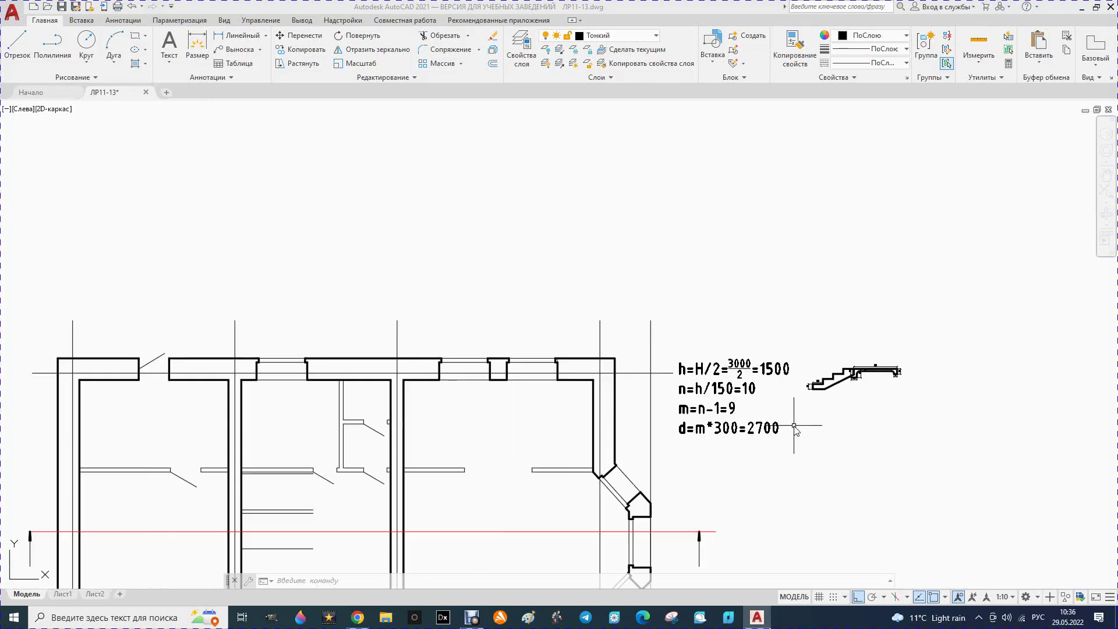
{"action": "scroll", "coordinate": [795, 430], "scroll_direction": "down", "scroll_amount": 2}
{"action": "scroll", "coordinate": [523, 500], "scroll_direction": "up", "scroll_amount": 2}
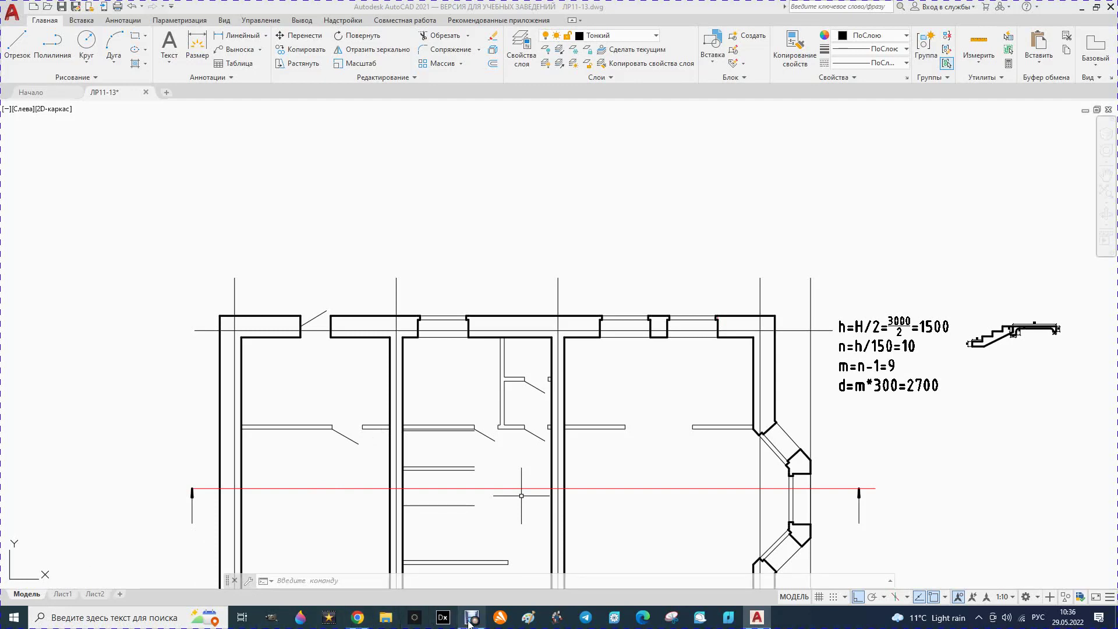
{"action": "scroll", "coordinate": [503, 427], "scroll_direction": "down", "scroll_amount": 4}
{"action": "scroll", "coordinate": [533, 436], "scroll_direction": "up", "scroll_amount": 2}
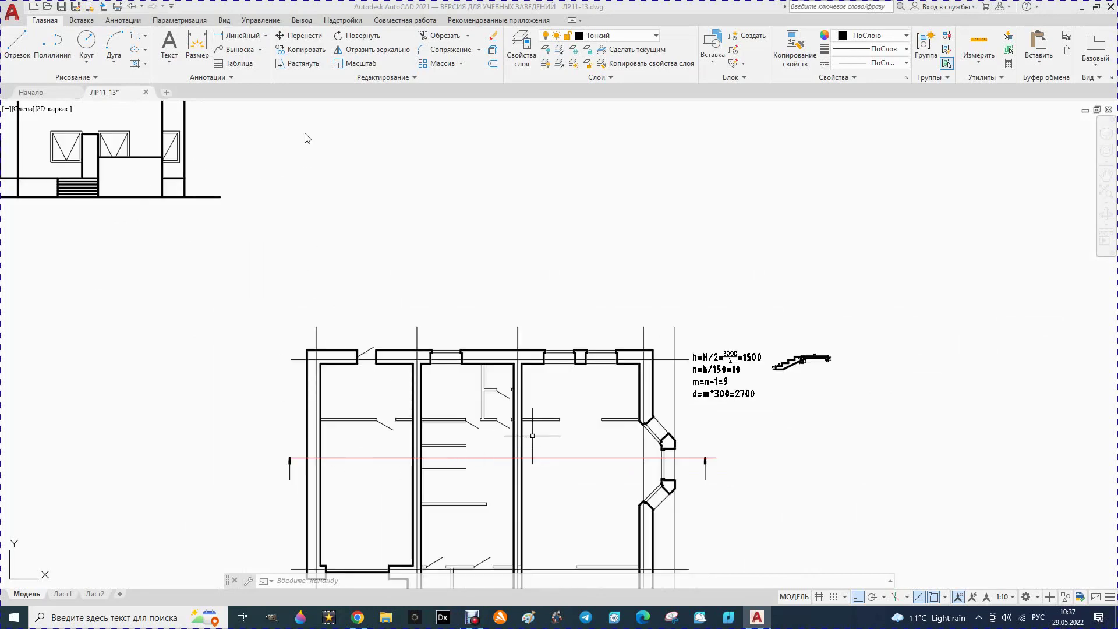
{"action": "left_click", "coordinate": [657, 36]}
{"action": "left_click", "coordinate": [598, 122]}
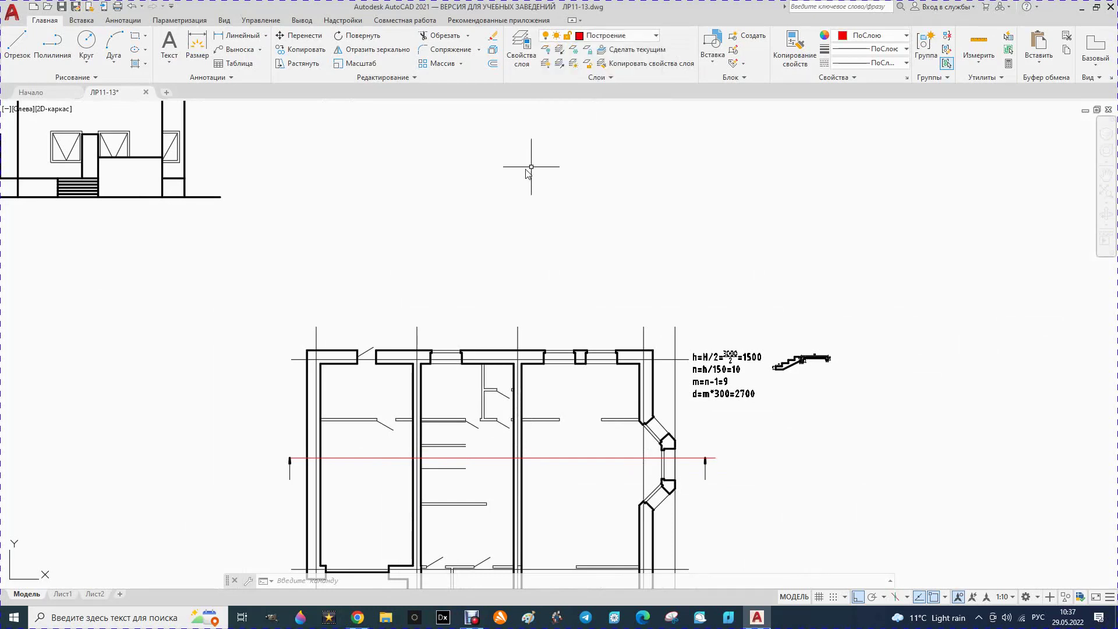
Step: Place vertical construction lines along the interior wall faces and the small wall niche
{"action": "left_click", "coordinate": [99, 78]}
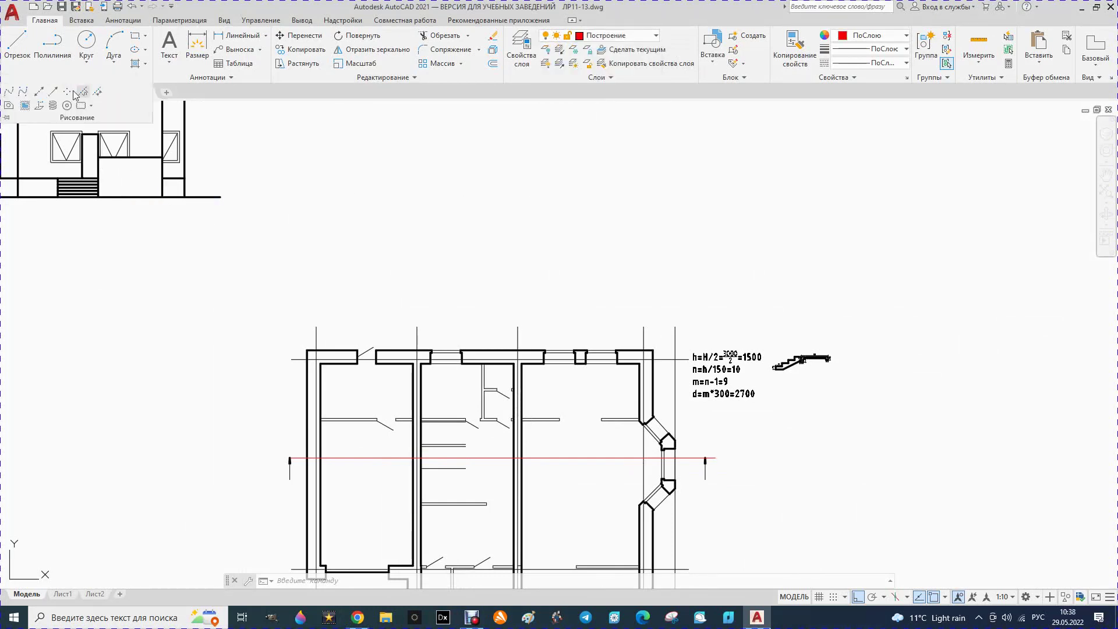
{"action": "left_click", "coordinate": [39, 92]}
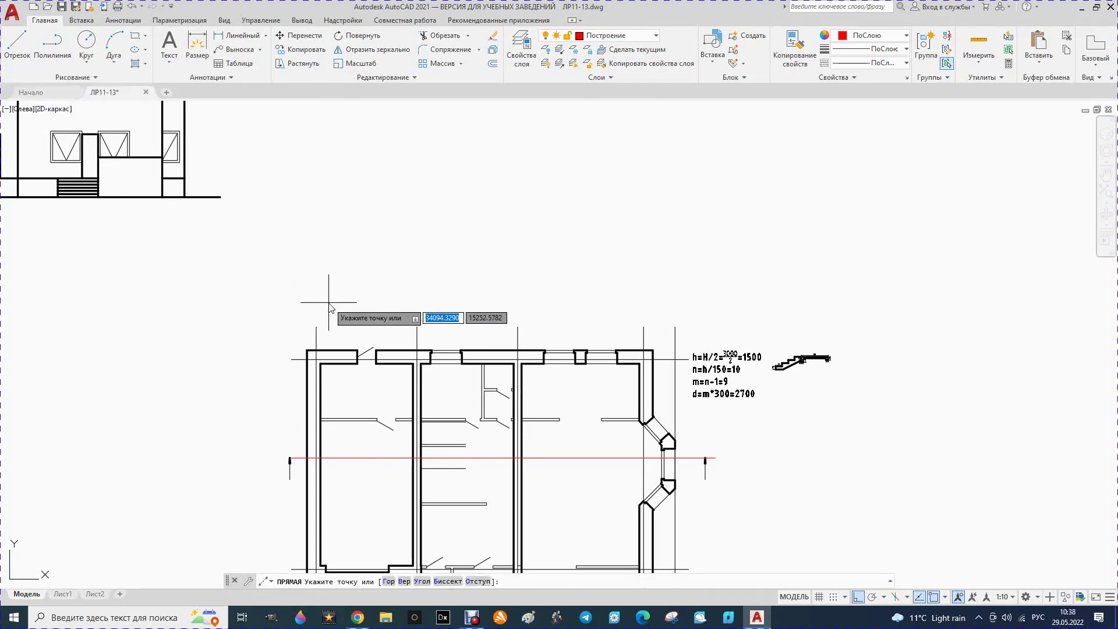
{"action": "key", "text": "Down"}
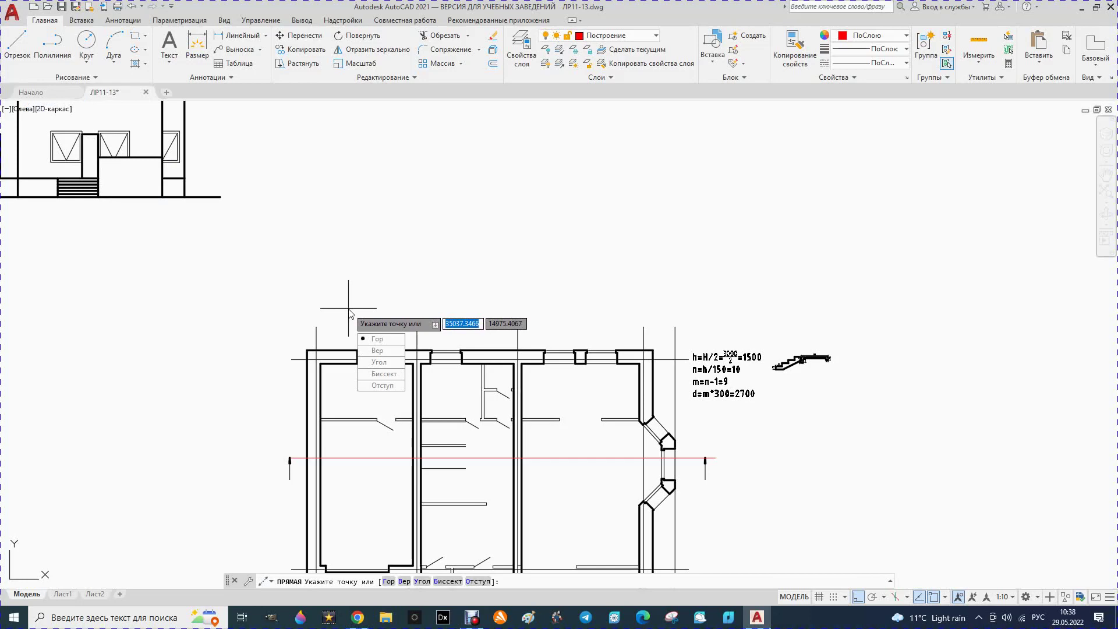
{"action": "key", "text": "Return"}
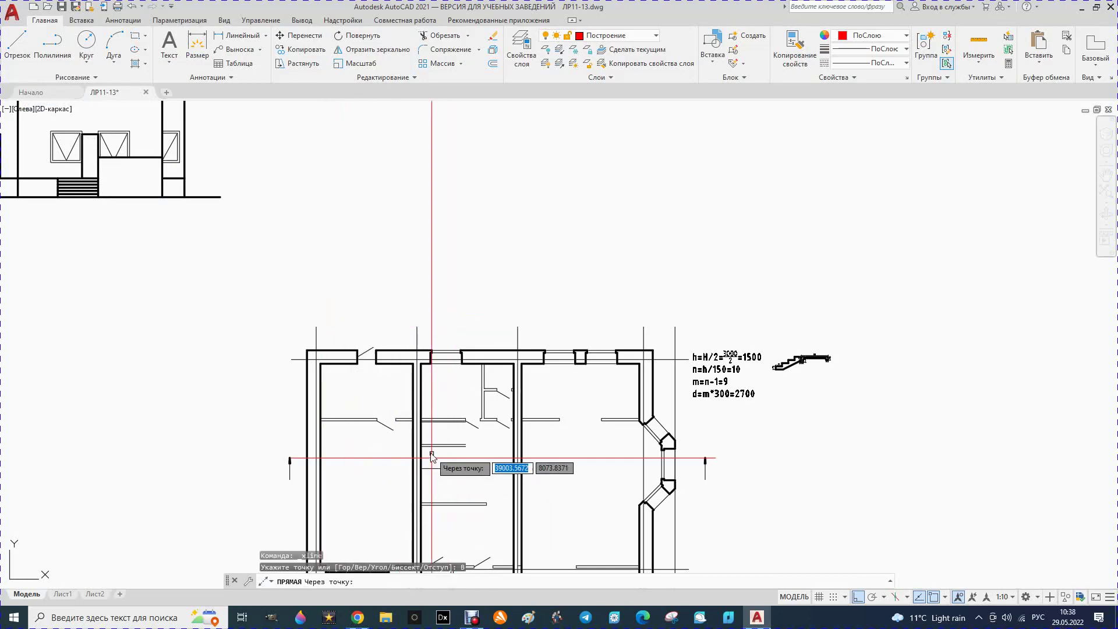
{"action": "scroll", "coordinate": [431, 452], "scroll_direction": "up", "scroll_amount": 2}
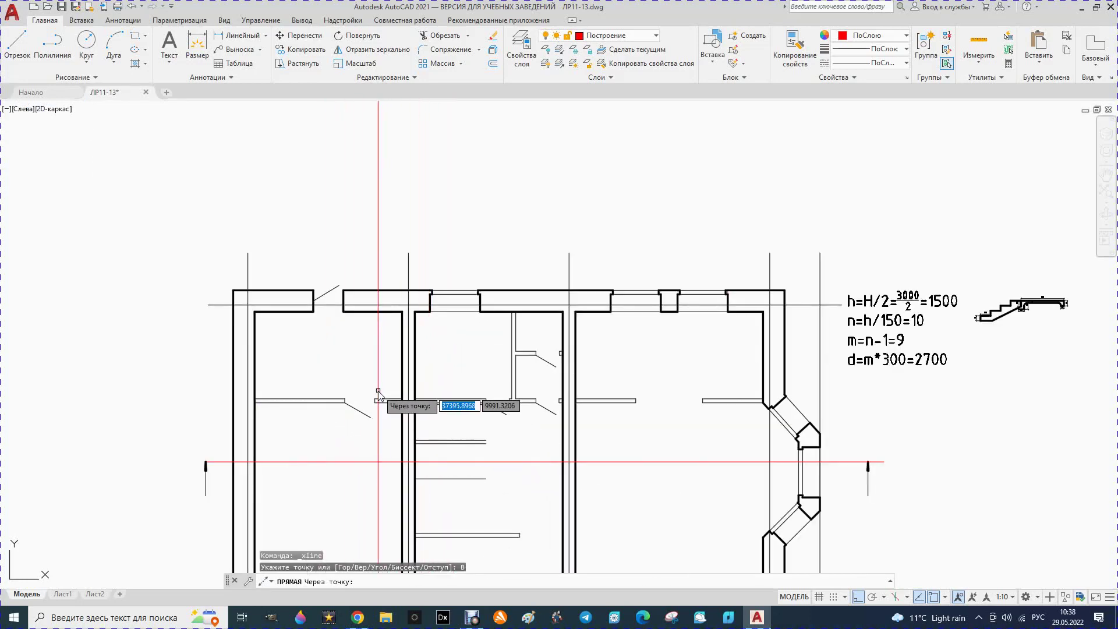
{"action": "scroll", "coordinate": [408, 442], "scroll_direction": "up", "scroll_amount": 3}
{"action": "left_click", "coordinate": [394, 443]}
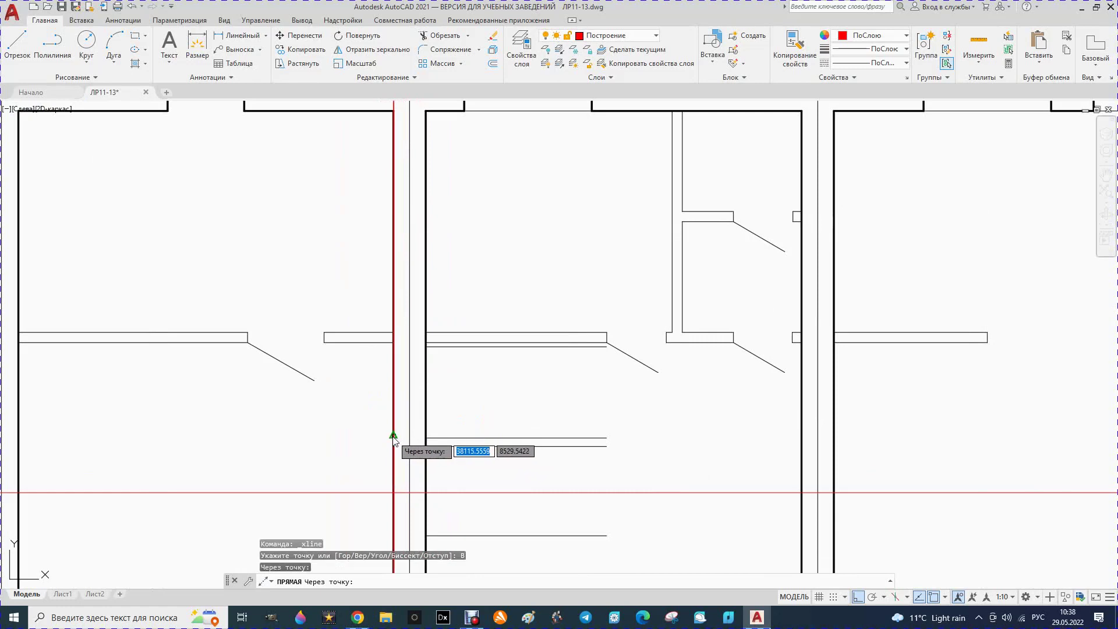
{"action": "left_click", "coordinate": [427, 436]}
{"action": "scroll", "coordinate": [409, 436], "scroll_direction": "down", "scroll_amount": 5}
{"action": "scroll", "coordinate": [520, 457], "scroll_direction": "up", "scroll_amount": 5}
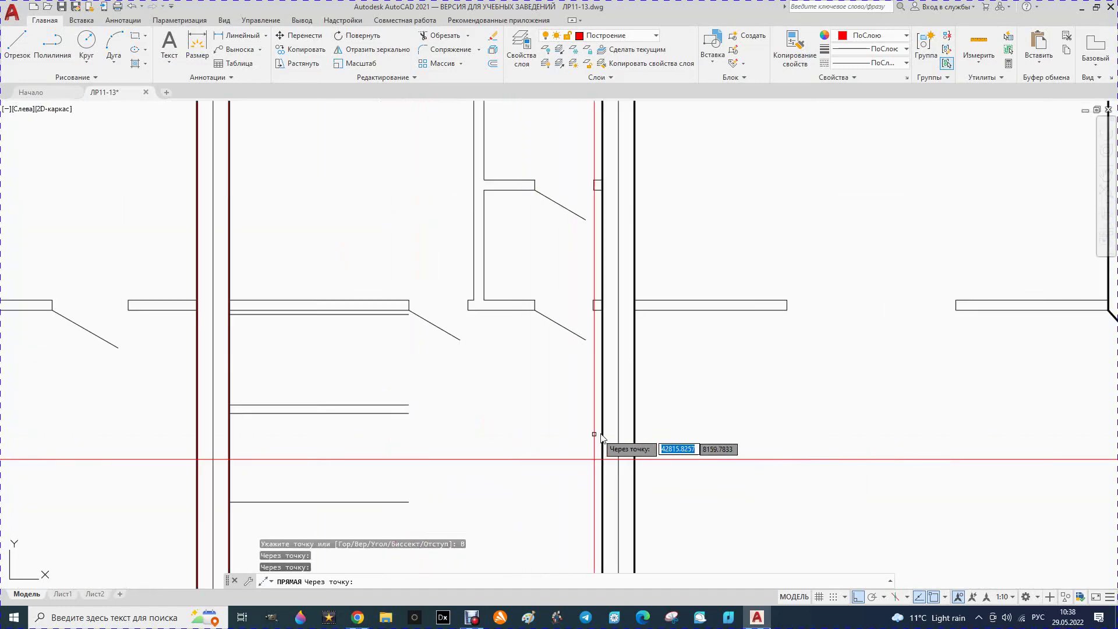
{"action": "left_click", "coordinate": [603, 428]}
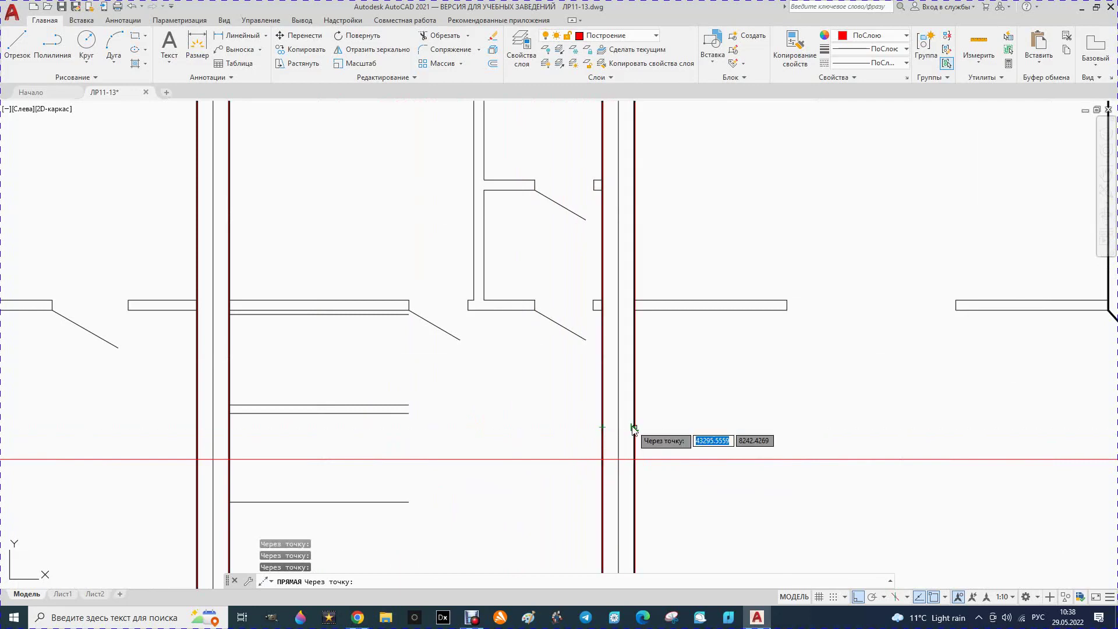
{"action": "left_click", "coordinate": [594, 309]}
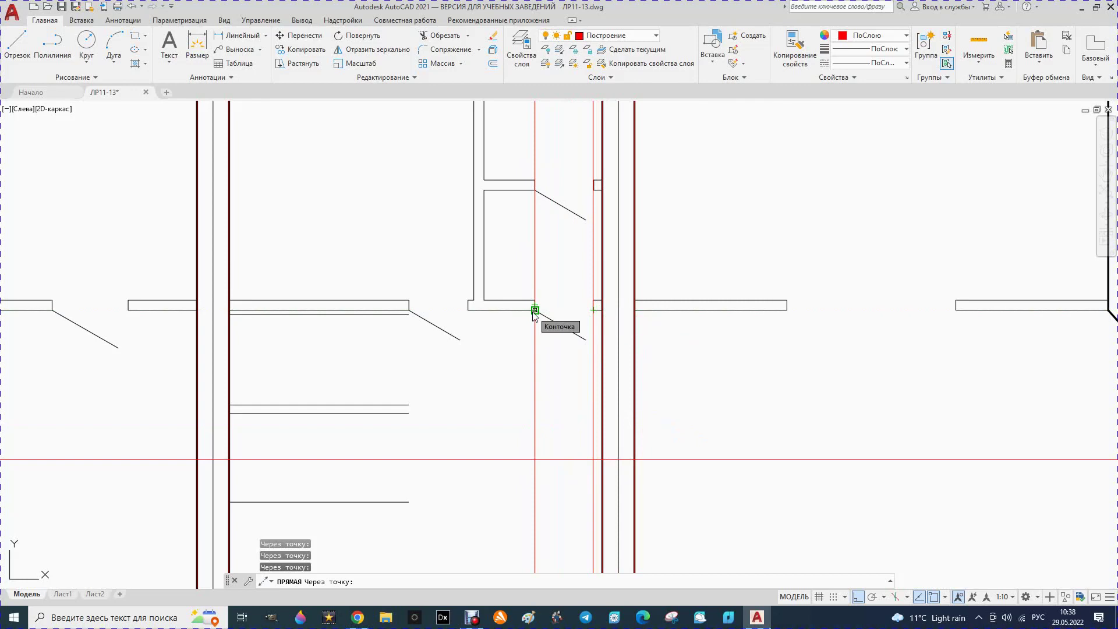
Step: Erase the misplaced vertical construction line
{"action": "key", "text": "Escape"}
{"action": "left_click", "coordinate": [593, 358]}
{"action": "key", "text": "Delete"}
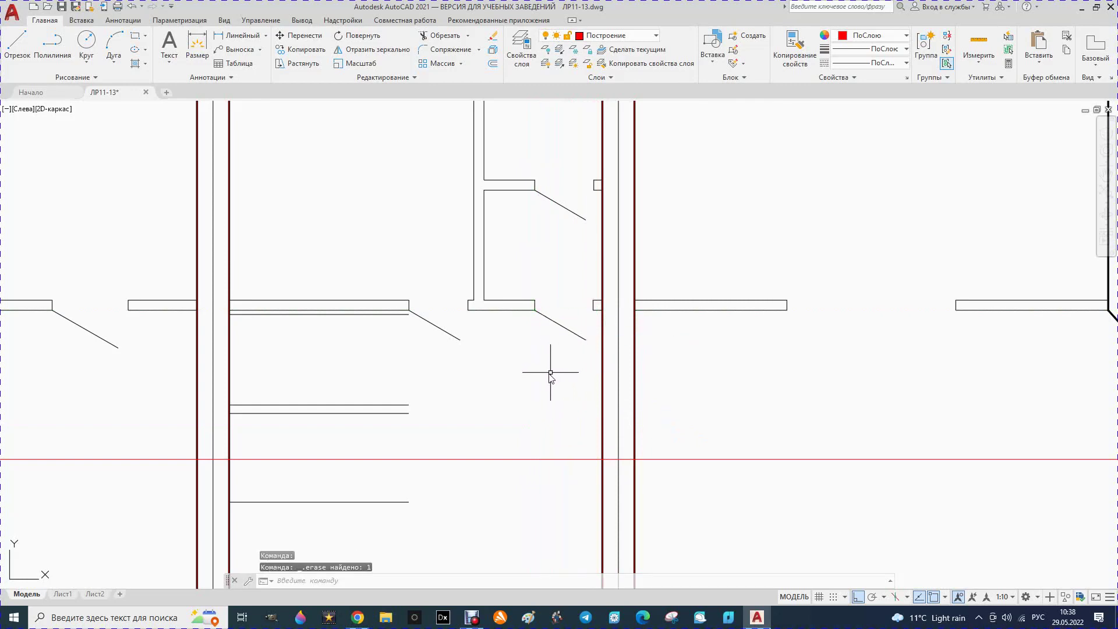
{"action": "scroll", "coordinate": [498, 364], "scroll_direction": "down", "scroll_amount": 2}
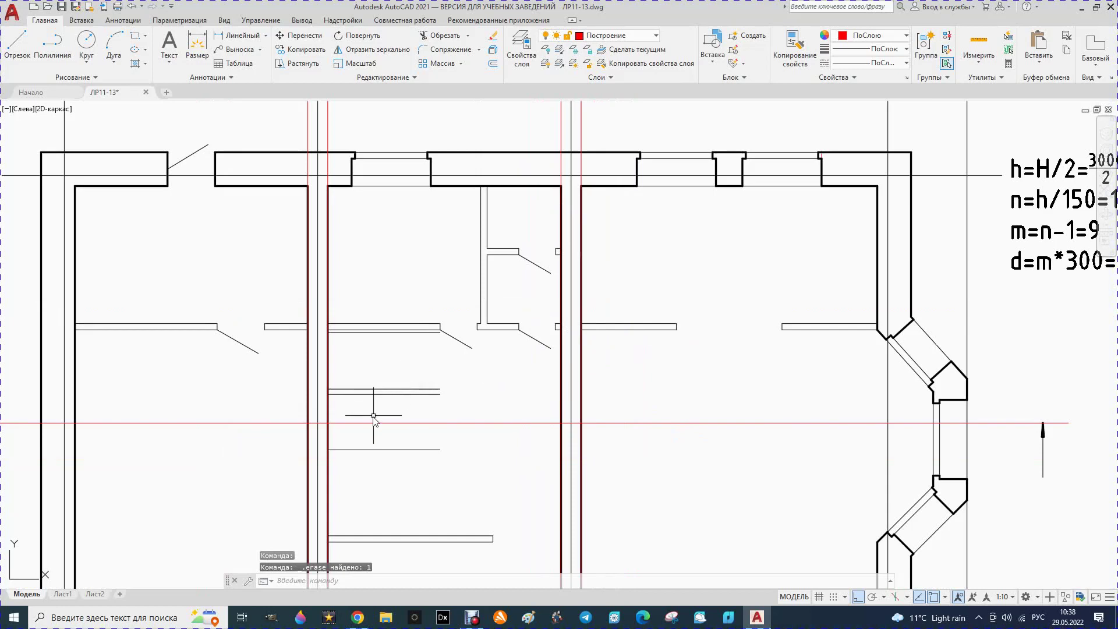
Step: Copy the vertical construction line at the wall 500 across
{"action": "left_click", "coordinate": [328, 351]}
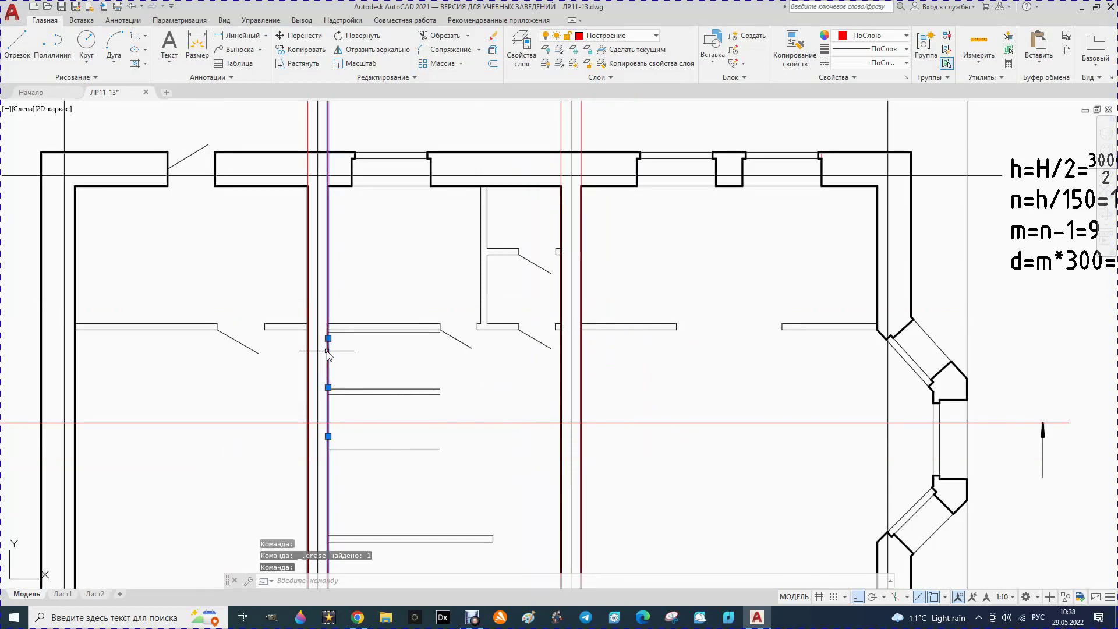
{"action": "left_click", "coordinate": [300, 49]}
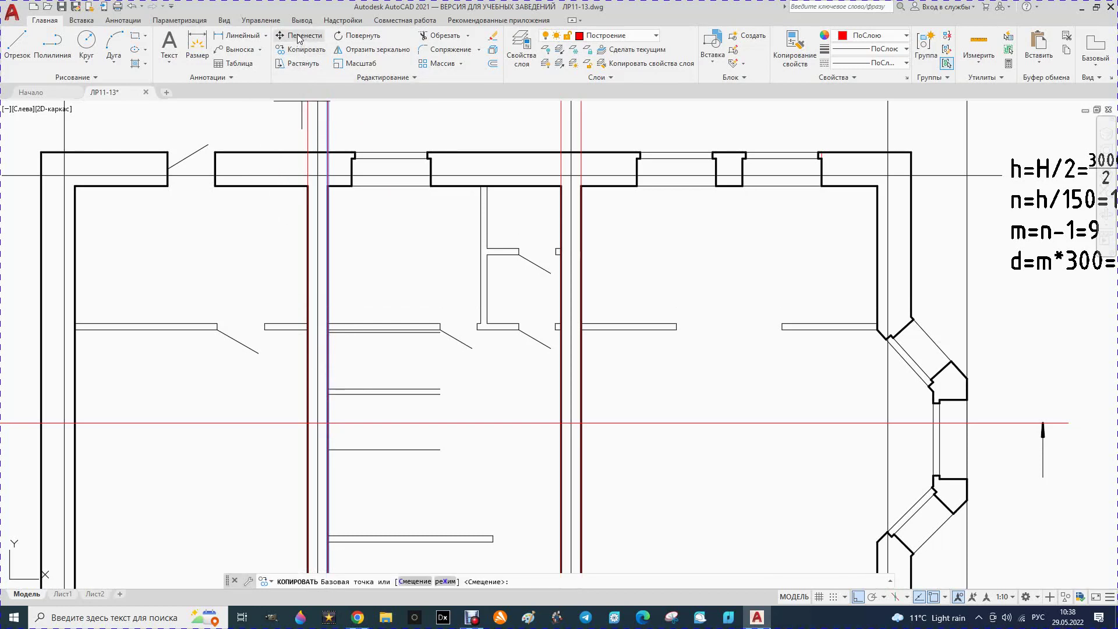
{"action": "left_click", "coordinate": [295, 50]}
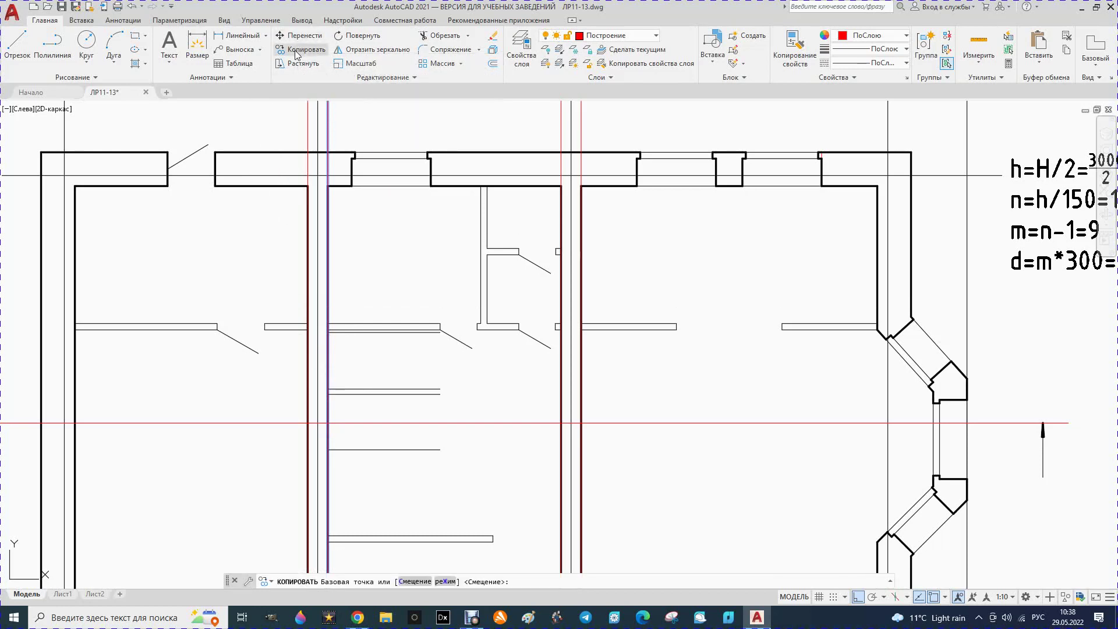
{"action": "left_click", "coordinate": [329, 355]}
{"action": "key", "text": "Return"}
{"action": "left_click", "coordinate": [330, 353]}
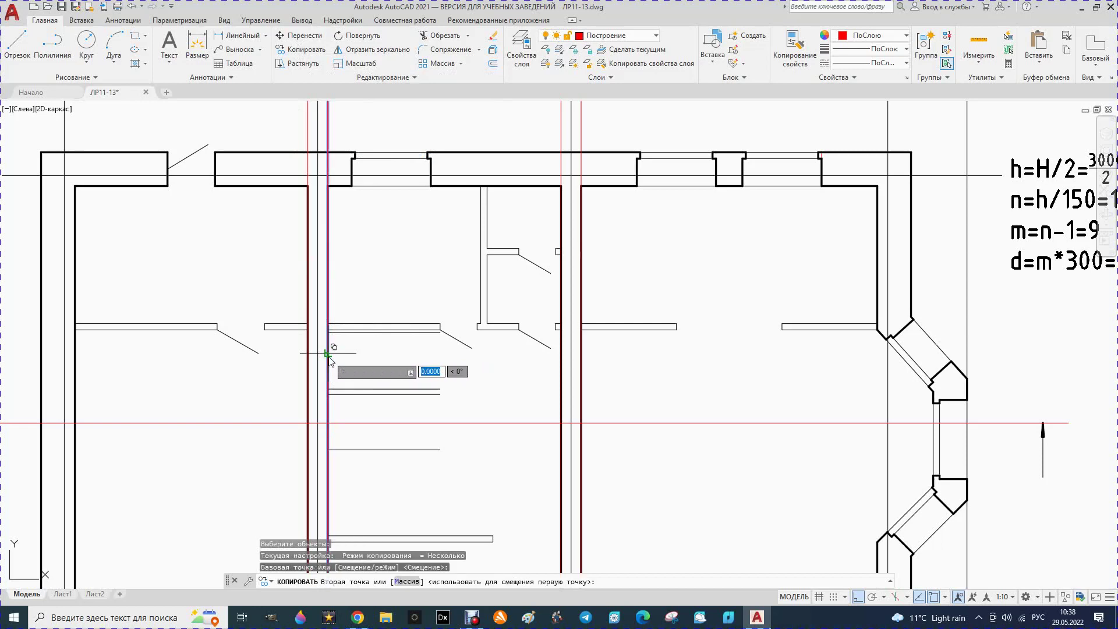
{"action": "type", "text": "500"}
{"action": "key", "text": "Return"}
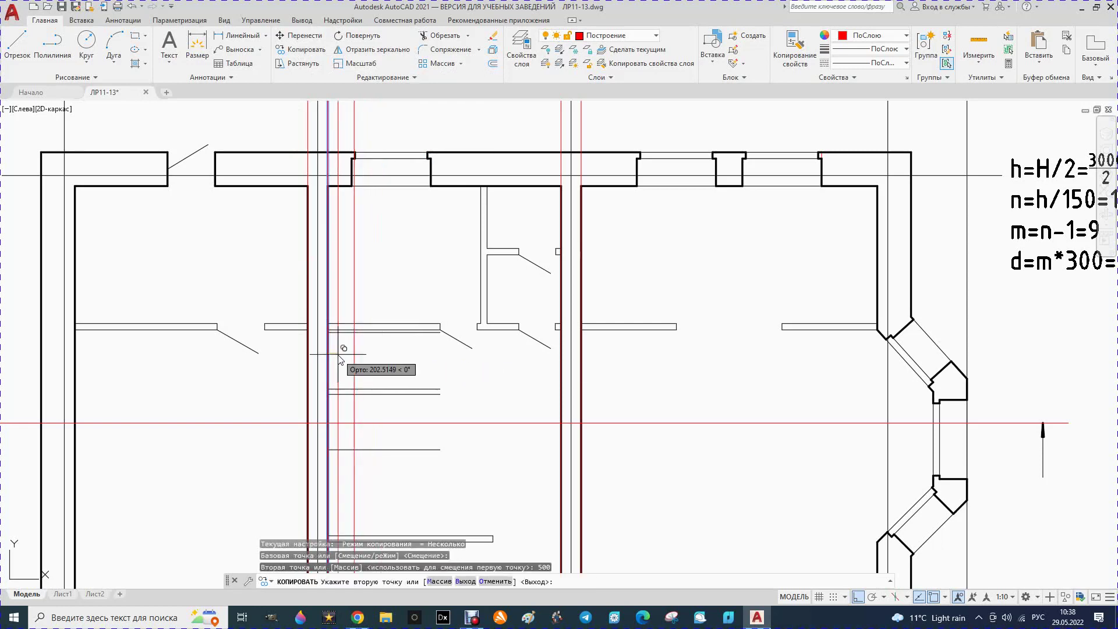
{"action": "key", "text": "Escape"}
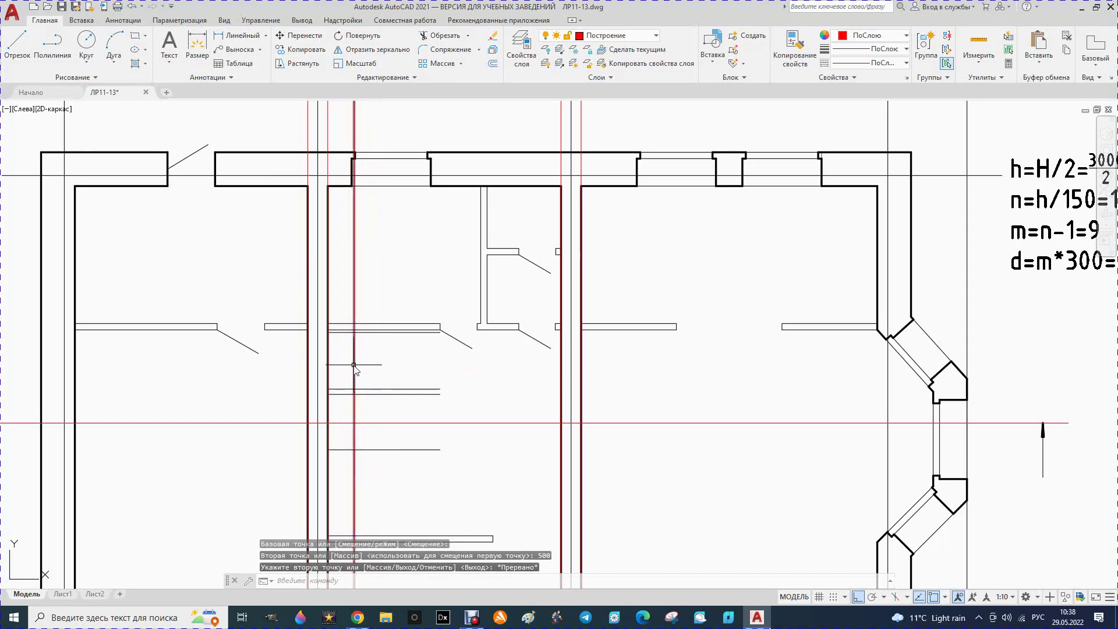
Step: Copy the vertical stair wall line 2700 across to mark the flight length
{"action": "left_click", "coordinate": [353, 354]}
{"action": "left_click", "coordinate": [301, 50]}
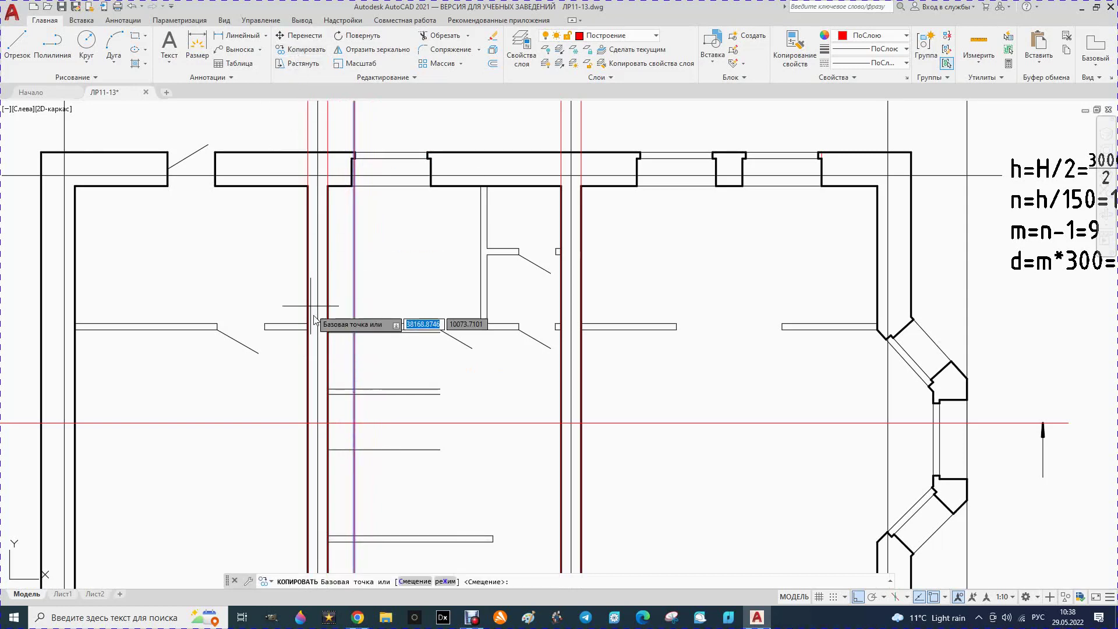
{"action": "left_click", "coordinate": [354, 354]}
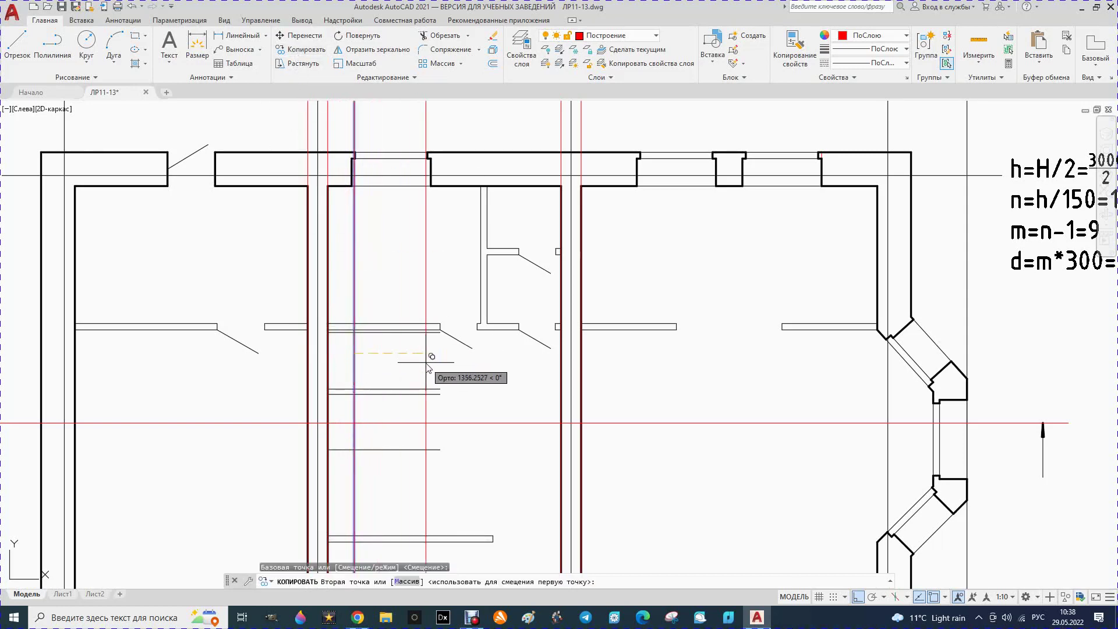
{"action": "type", "text": "2700"}
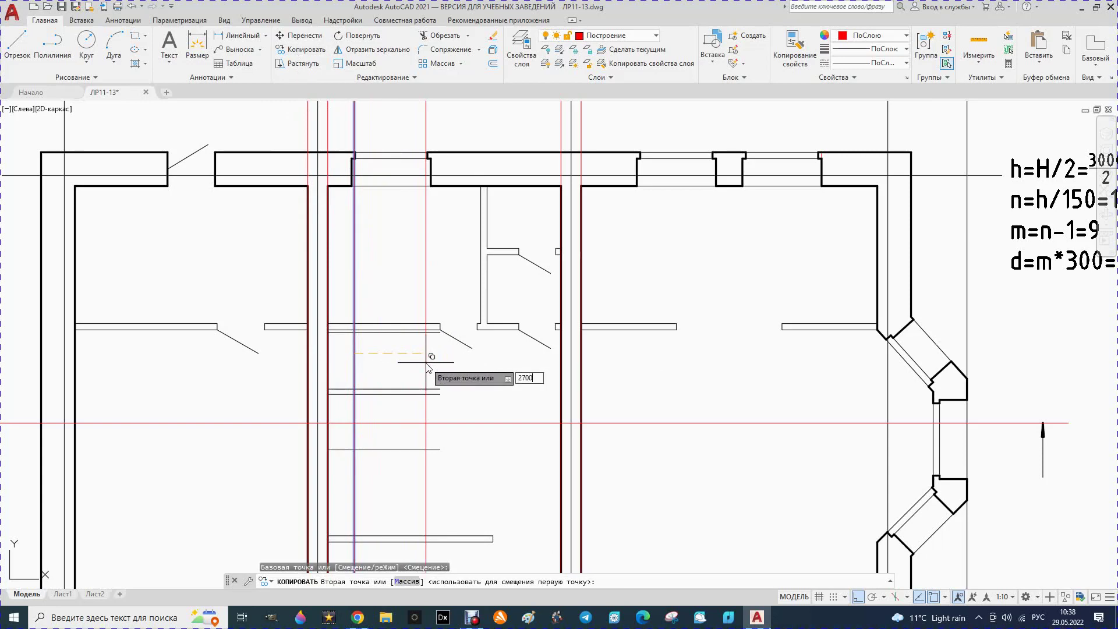
{"action": "key", "text": "Return"}
{"action": "key", "text": "Escape"}
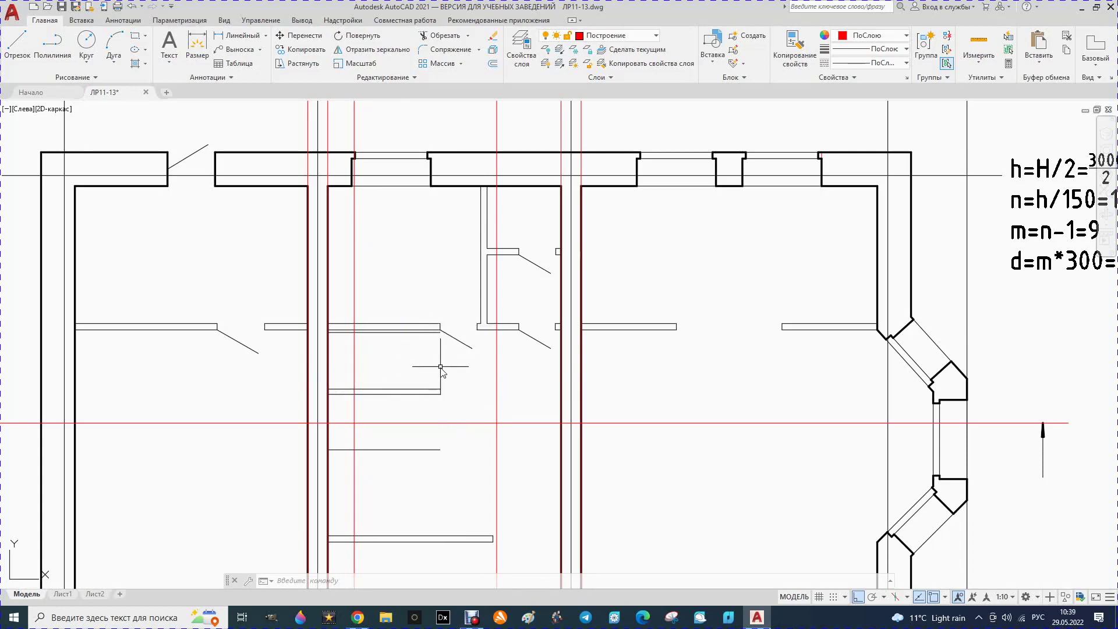
Step: Place a horizontal construction line at the entrance floor level on the elevation
{"action": "scroll", "coordinate": [428, 383], "scroll_direction": "down", "scroll_amount": 2}
{"action": "scroll", "coordinate": [427, 384], "scroll_direction": "down", "scroll_amount": 2}
{"action": "scroll", "coordinate": [422, 386], "scroll_direction": "down", "scroll_amount": 2}
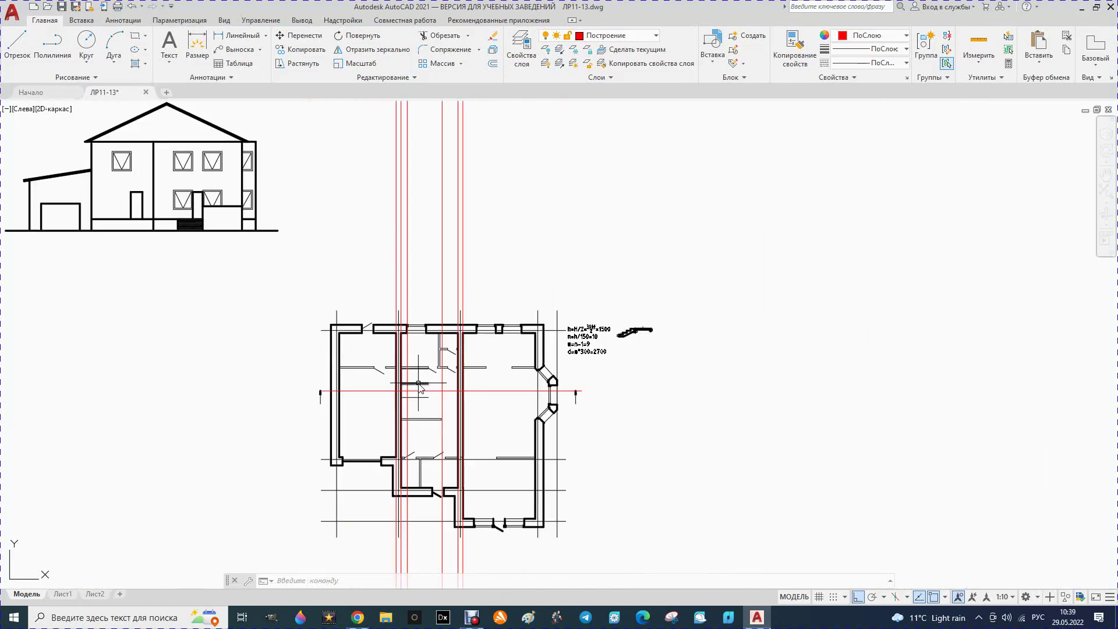
{"action": "scroll", "coordinate": [478, 378], "scroll_direction": "up", "scroll_amount": 2}
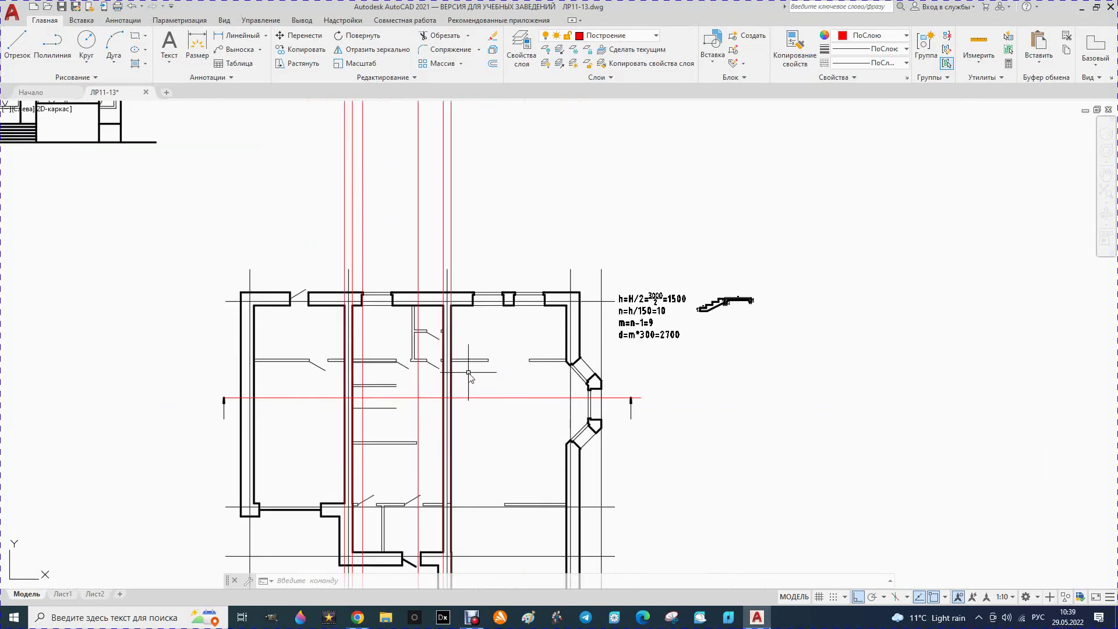
{"action": "scroll", "coordinate": [402, 384], "scroll_direction": "down", "scroll_amount": 2}
{"action": "scroll", "coordinate": [367, 414], "scroll_direction": "down", "scroll_amount": 2}
{"action": "scroll", "coordinate": [382, 276], "scroll_direction": "up", "scroll_amount": 2}
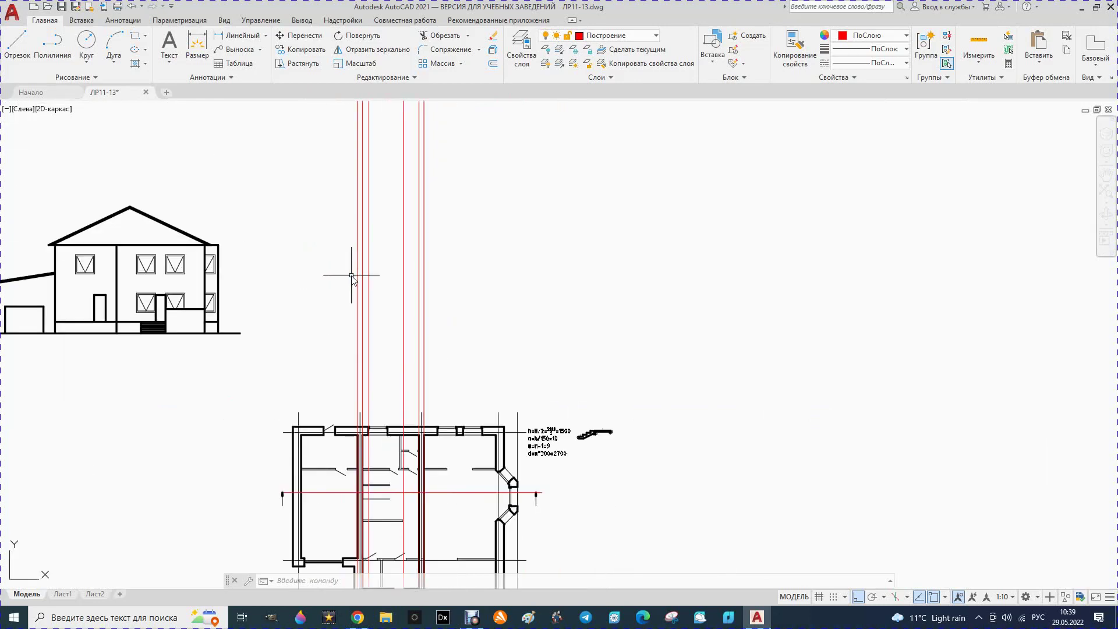
{"action": "left_click", "coordinate": [98, 78]}
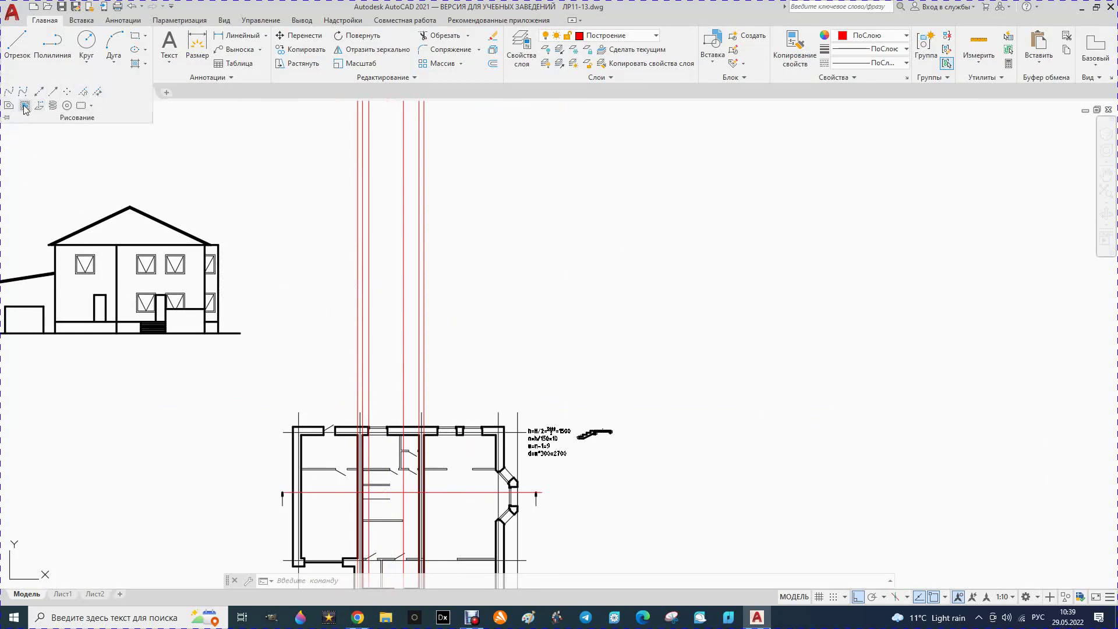
{"action": "left_click", "coordinate": [39, 93]}
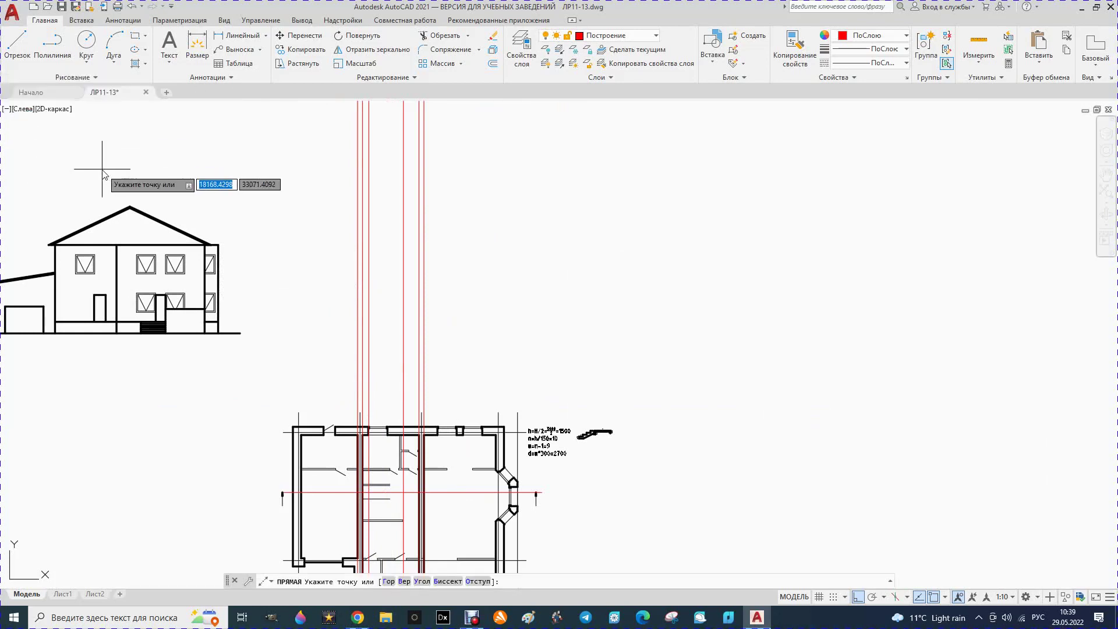
{"action": "key", "text": "Down"}
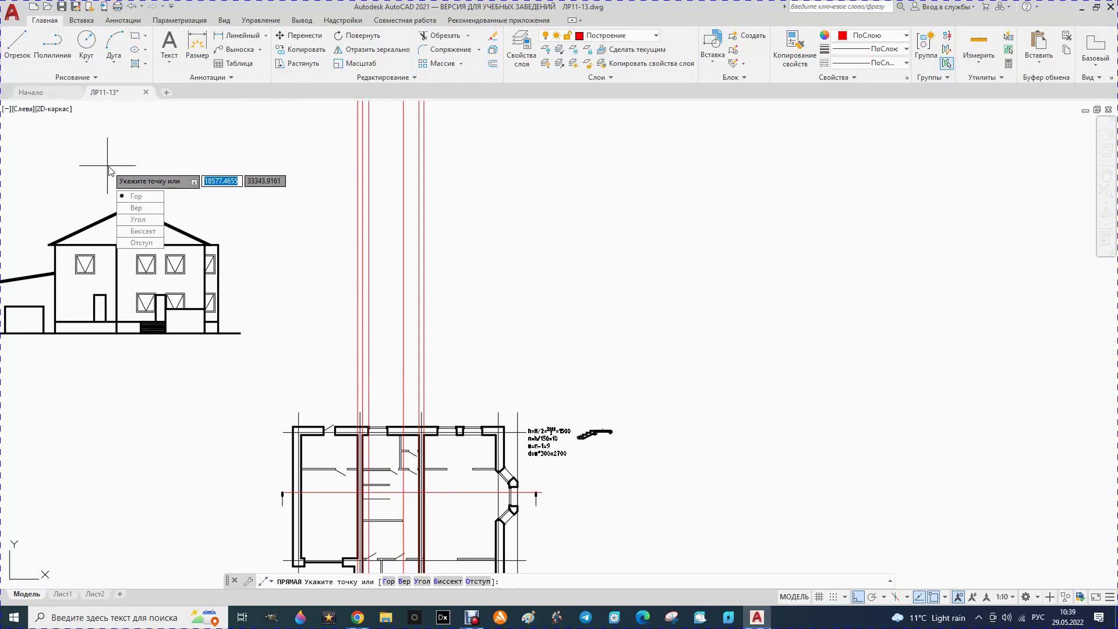
{"action": "key", "text": "Return"}
{"action": "scroll", "coordinate": [145, 357], "scroll_direction": "up", "scroll_amount": 2}
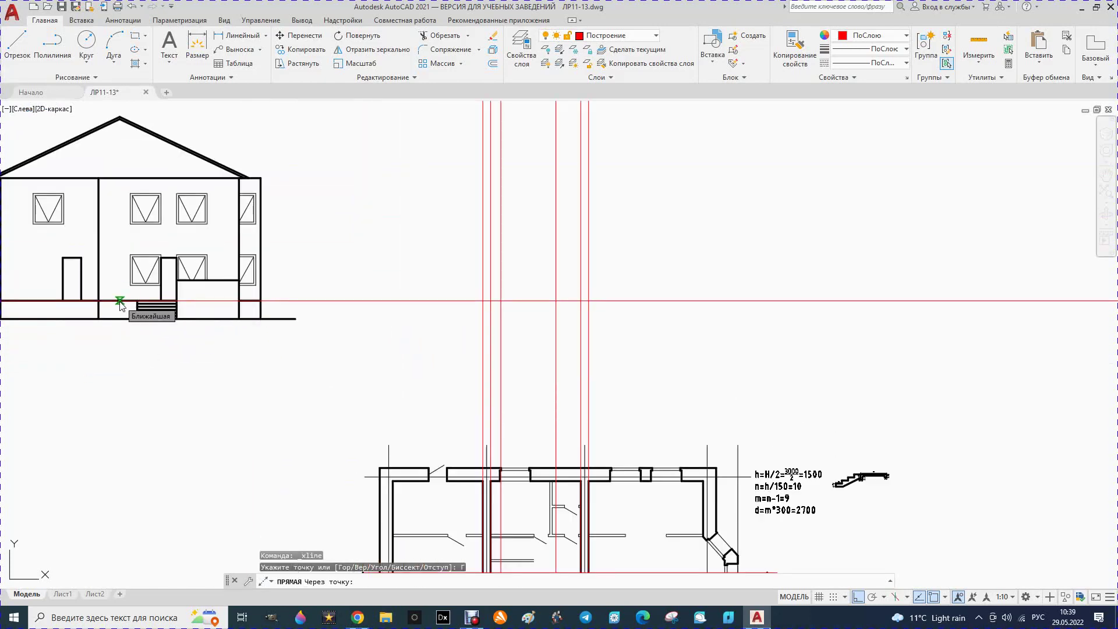
{"action": "left_click", "coordinate": [121, 305]}
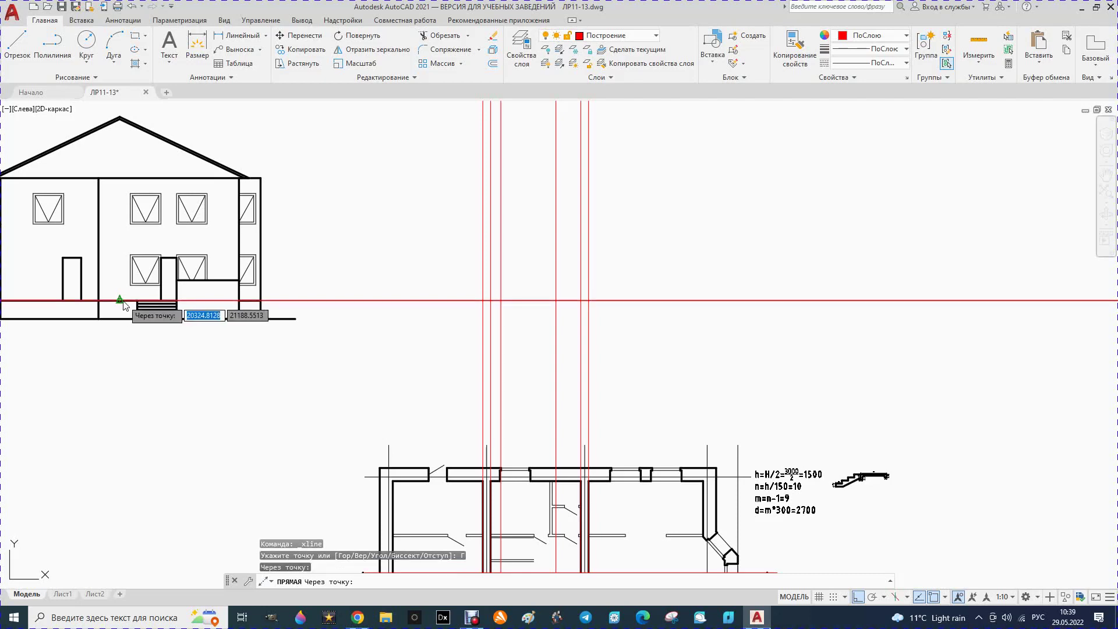
{"action": "key", "text": "Escape"}
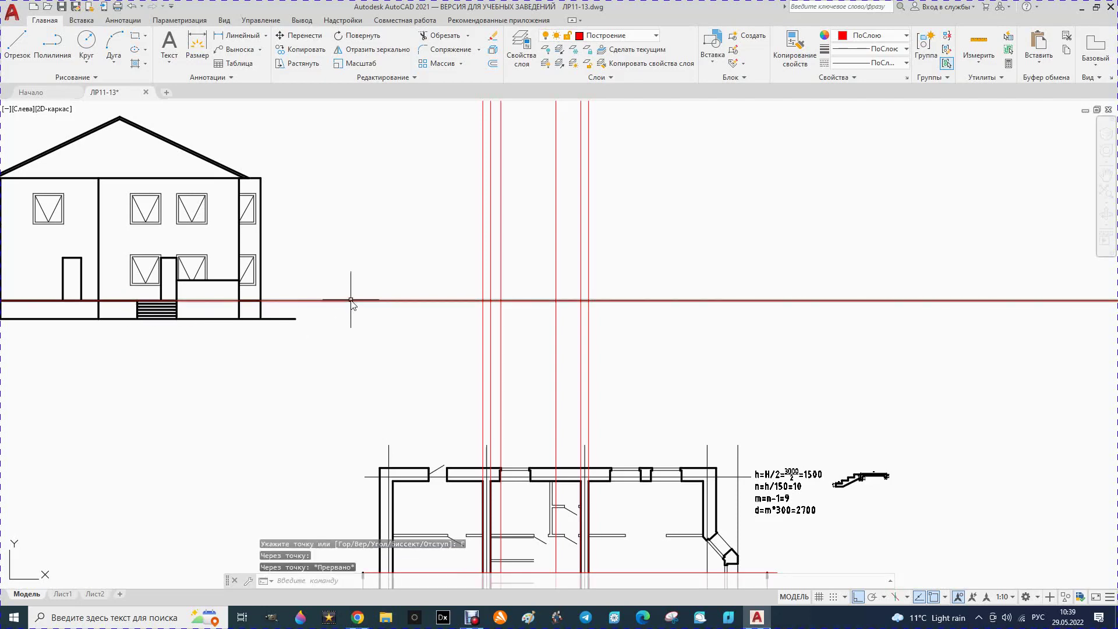
Step: Copy the horizontal construction line 1500 and 3000 upward
{"action": "left_click", "coordinate": [352, 300]}
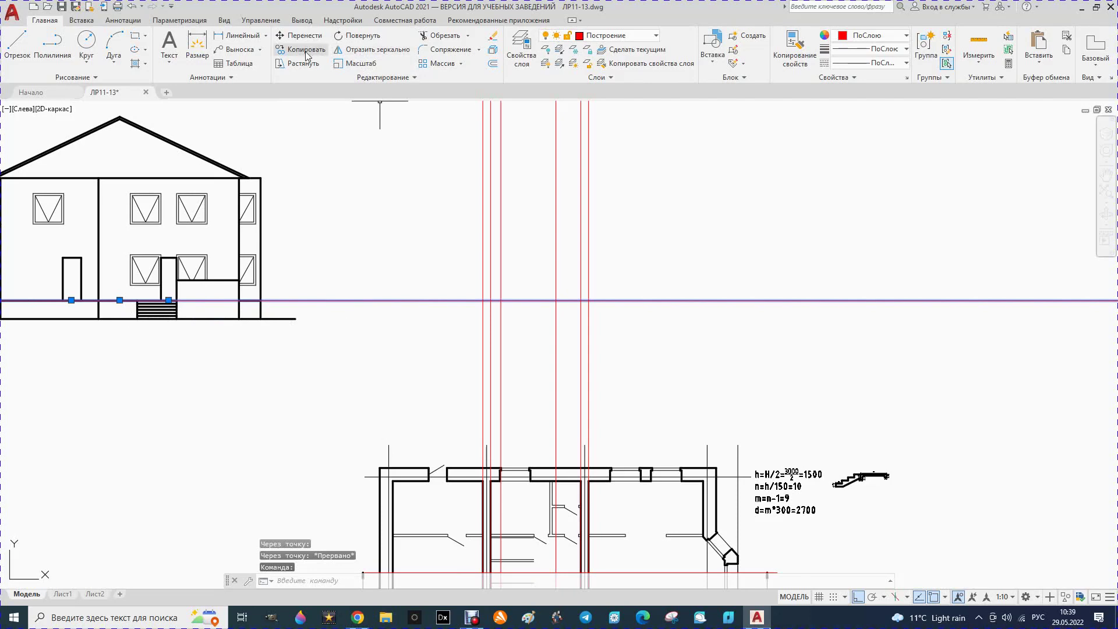
{"action": "left_click", "coordinate": [306, 50]}
{"action": "left_click", "coordinate": [350, 300]}
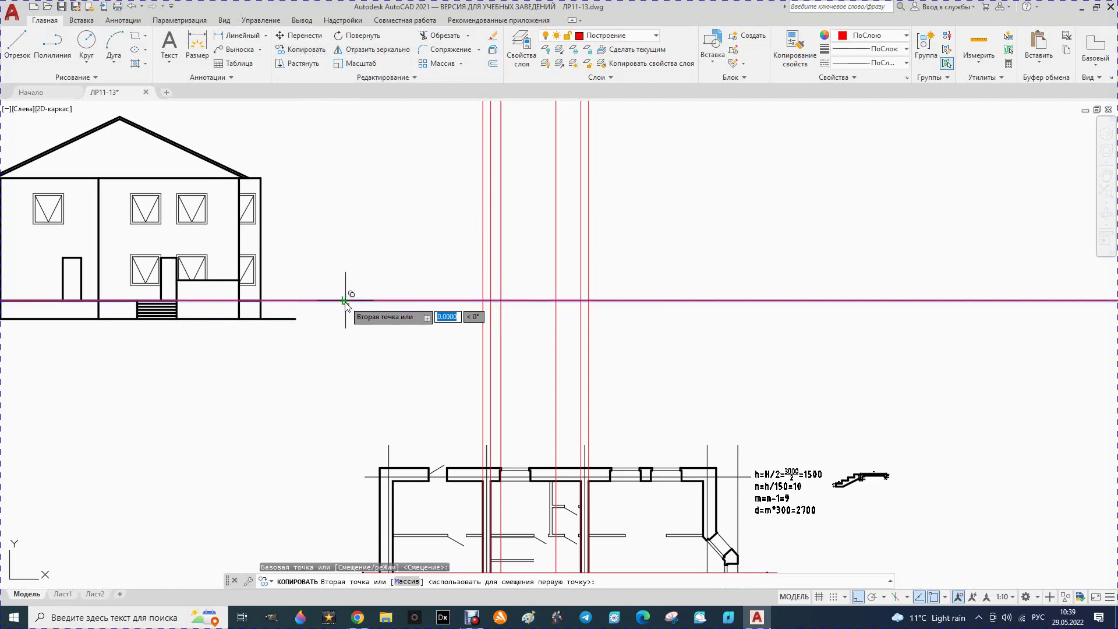
{"action": "type", "text": "15"}
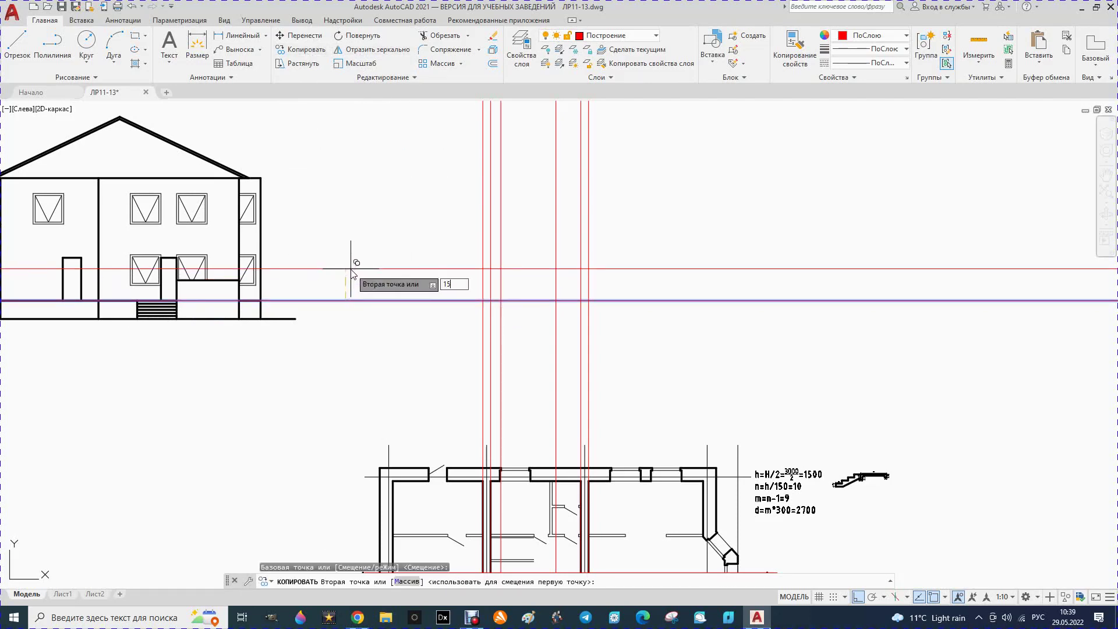
{"action": "key", "text": "Return"}
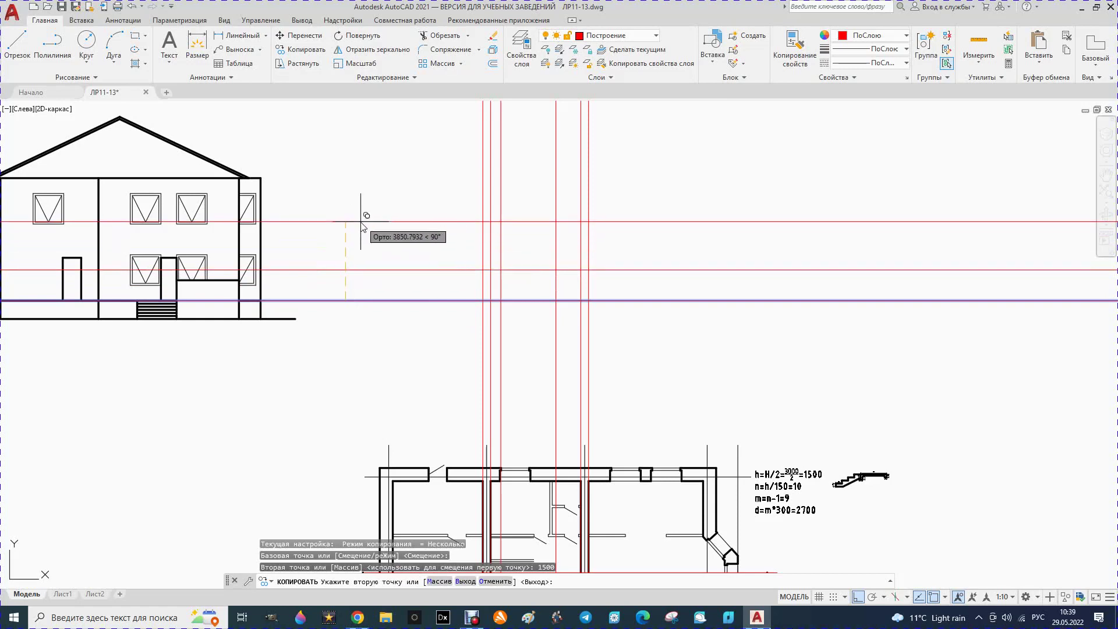
{"action": "type", "text": "3000"}
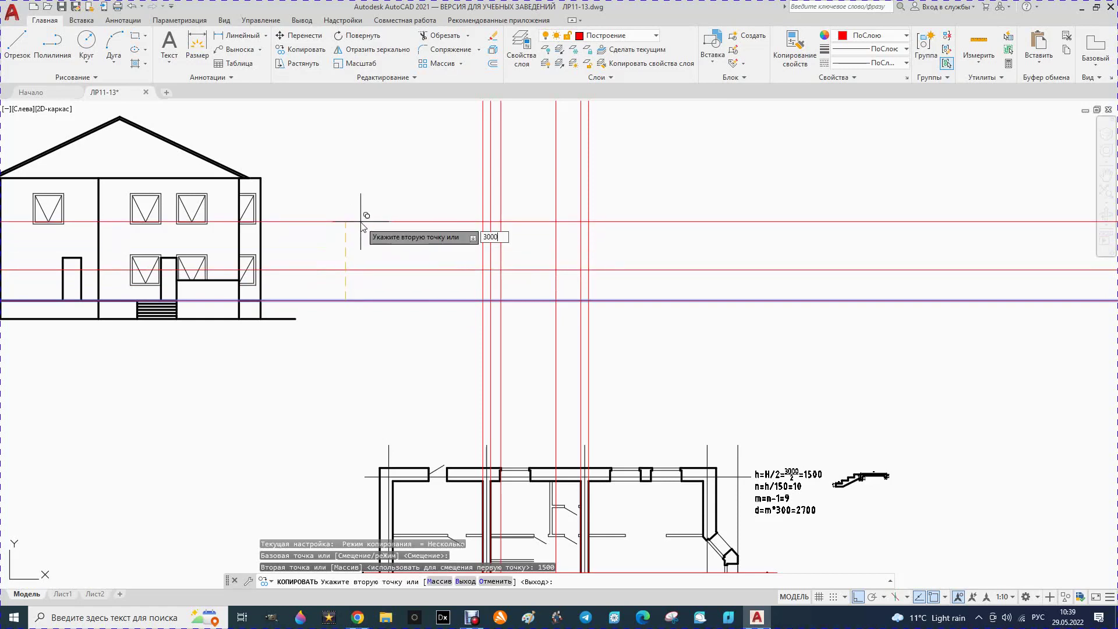
{"action": "key", "text": "Return"}
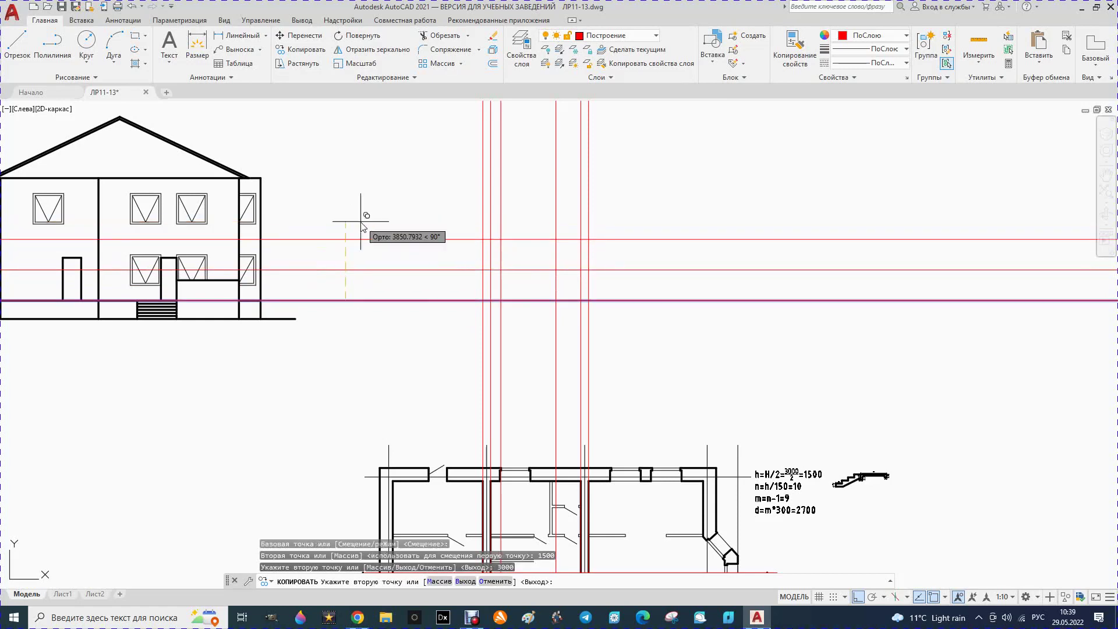
{"action": "key", "text": "Escape"}
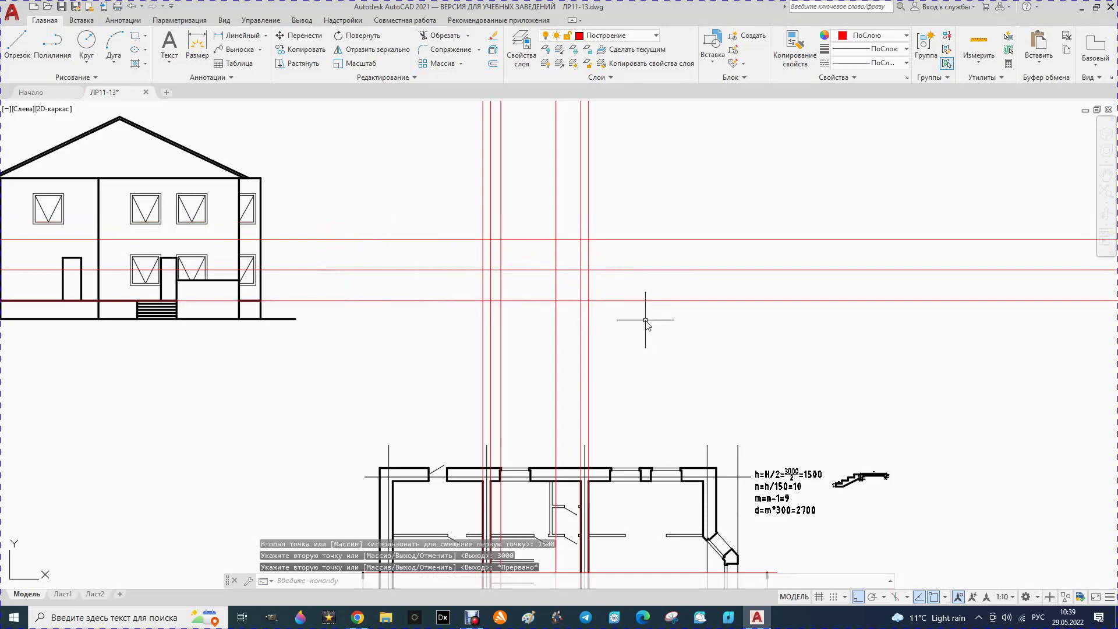
{"action": "scroll", "coordinate": [644, 319], "scroll_direction": "up", "scroll_amount": 2}
{"action": "scroll", "coordinate": [584, 290], "scroll_direction": "down", "scroll_amount": 2}
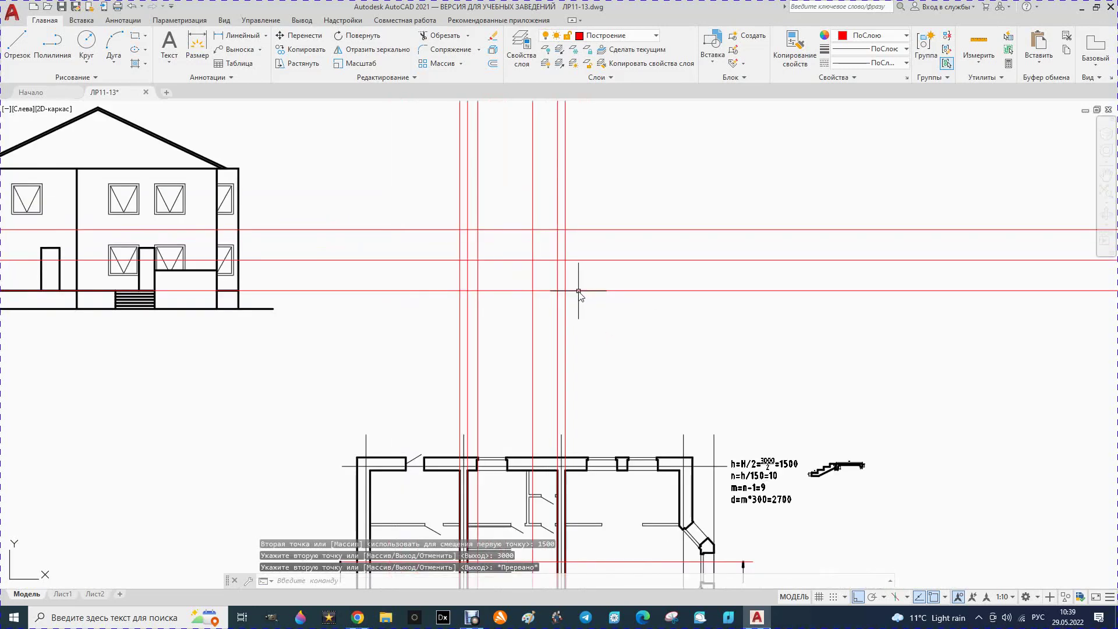
{"action": "left_click", "coordinate": [657, 37]}
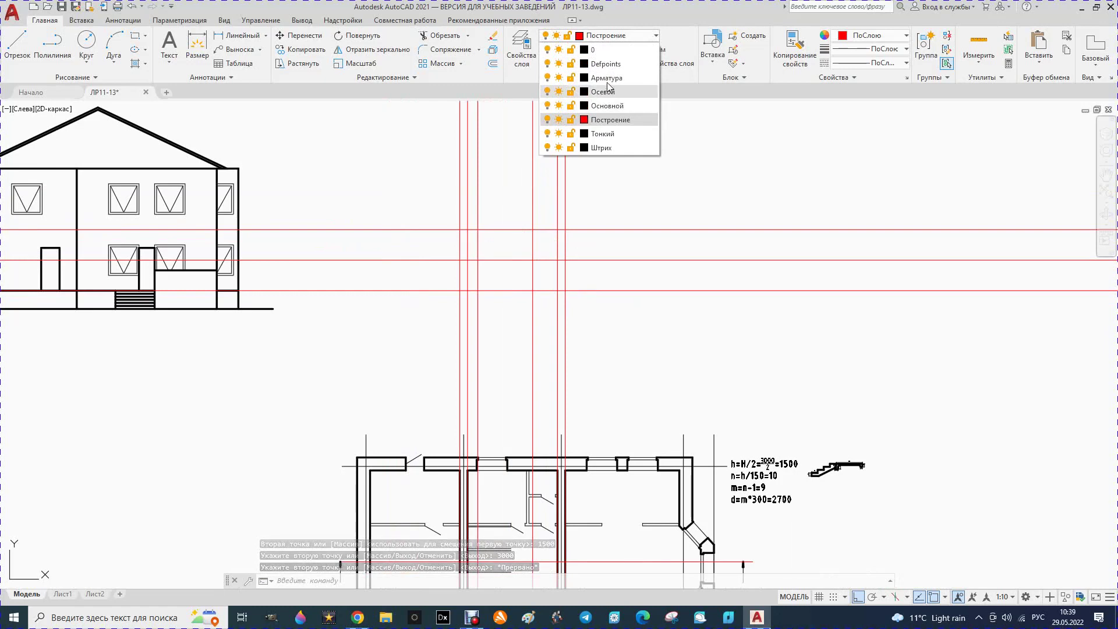
Step: Switch to the Тонкий layer and zoom in on the construction-line grid
{"action": "left_click", "coordinate": [602, 133]}
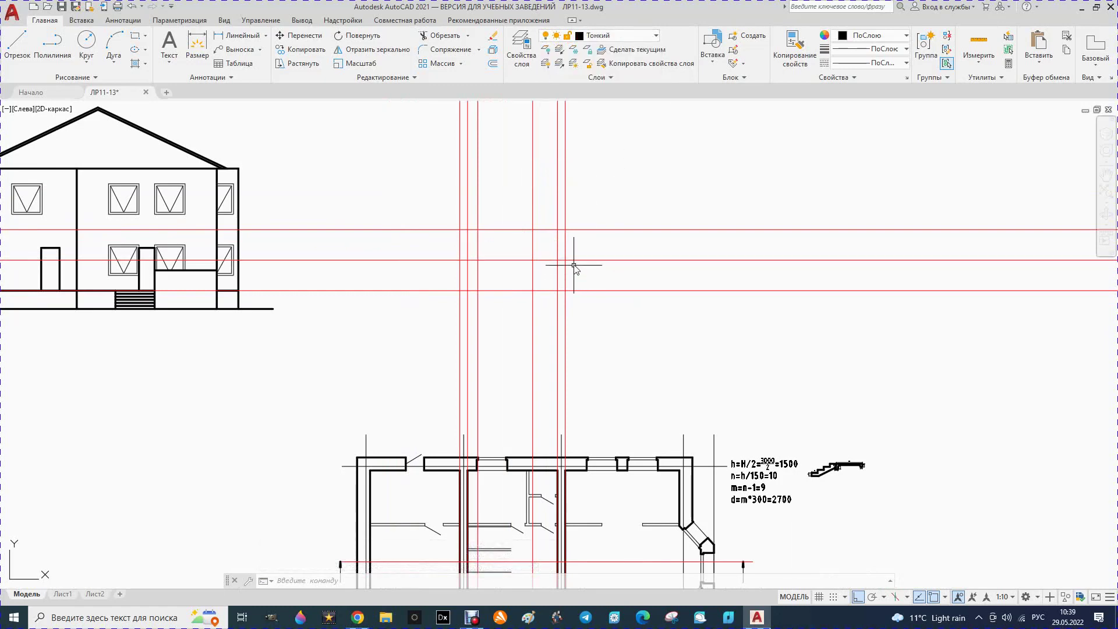
{"action": "scroll", "coordinate": [559, 365], "scroll_direction": "up", "scroll_amount": 2}
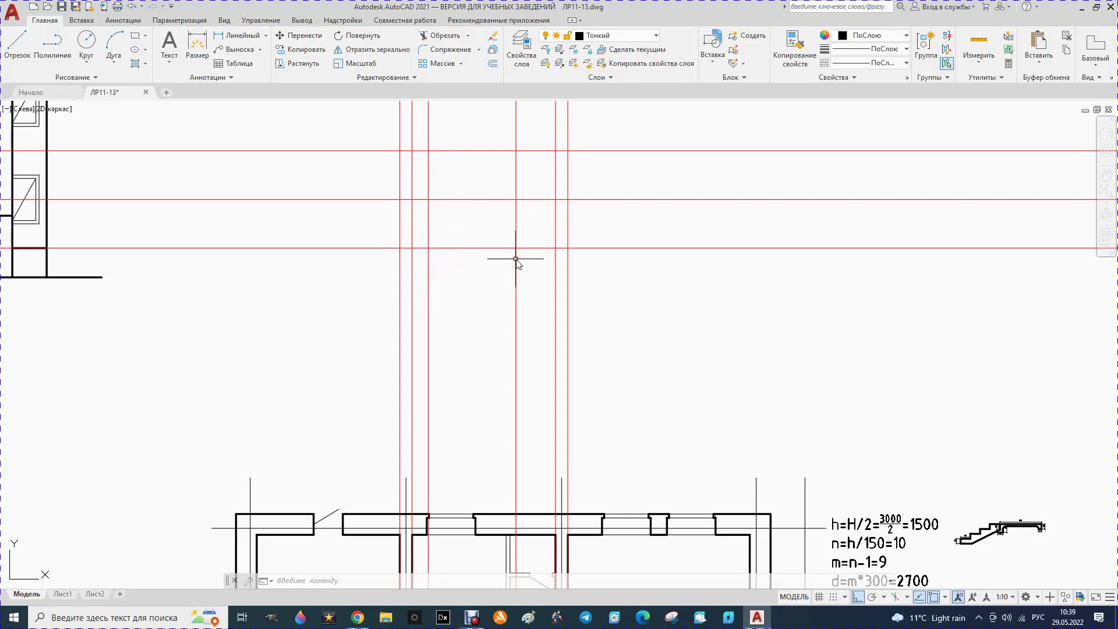
{"action": "scroll", "coordinate": [430, 201], "scroll_direction": "down", "scroll_amount": 2}
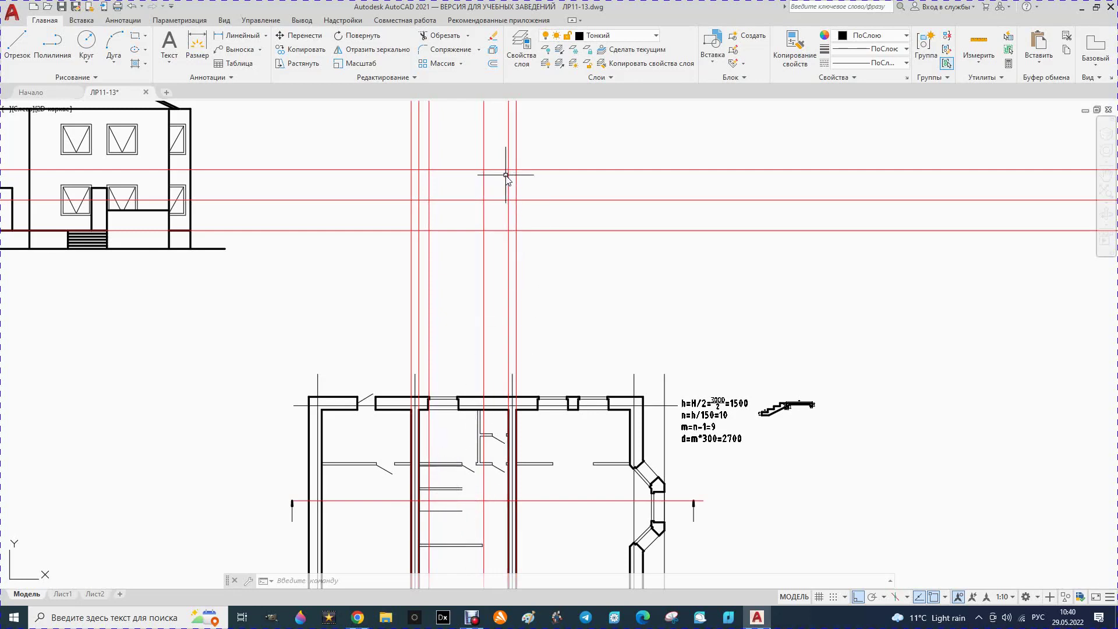
{"action": "scroll", "coordinate": [506, 175], "scroll_direction": "up", "scroll_amount": 2}
{"action": "scroll", "coordinate": [421, 139], "scroll_direction": "up", "scroll_amount": 2}
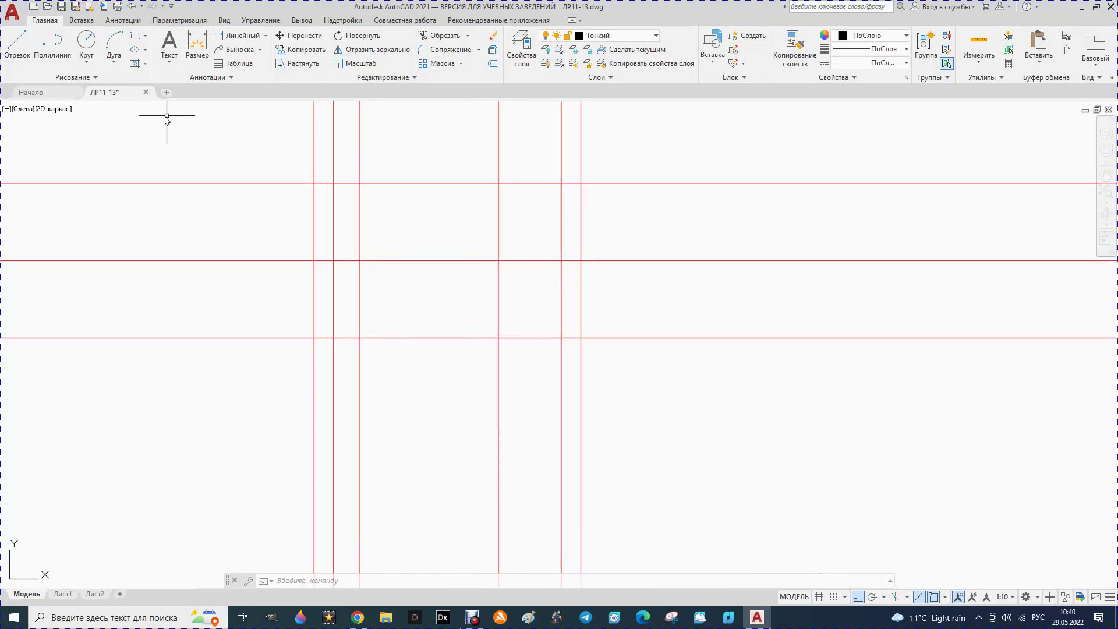
Step: Copy the vertical tread line from its bottom end at 300, 600, 900 and 1200
{"action": "left_click", "coordinate": [17, 45]}
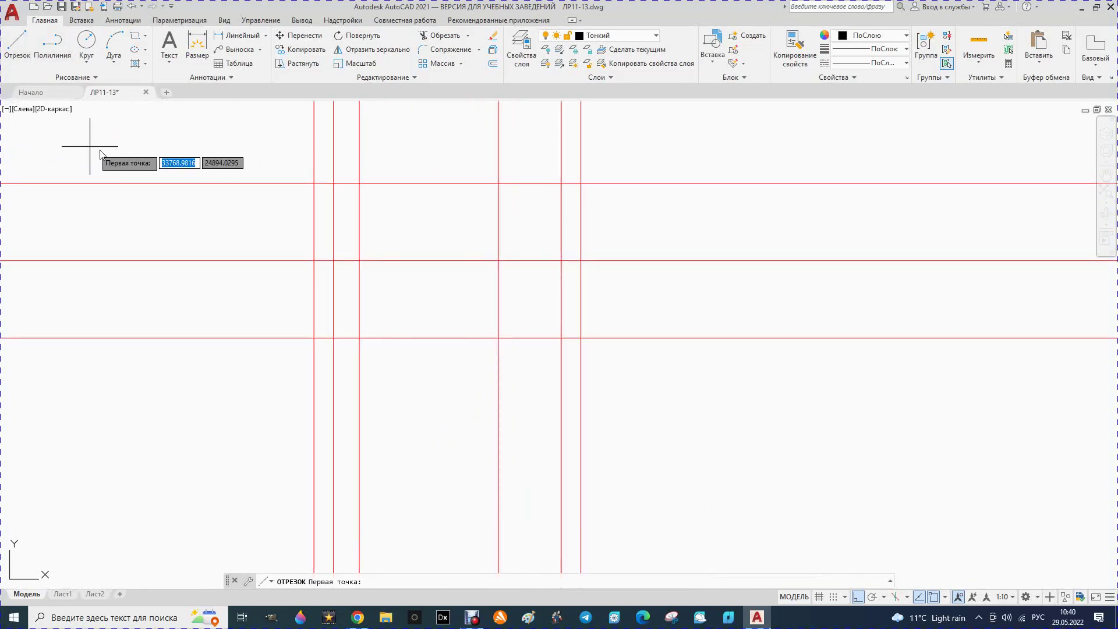
{"action": "left_click", "coordinate": [360, 338]}
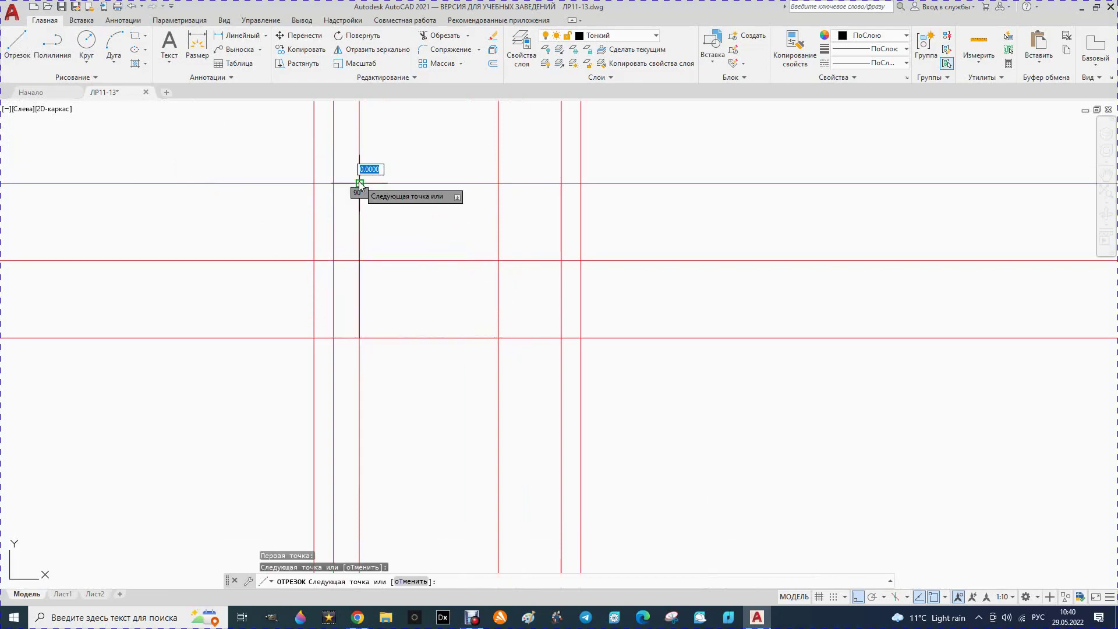
{"action": "key", "text": "Escape"}
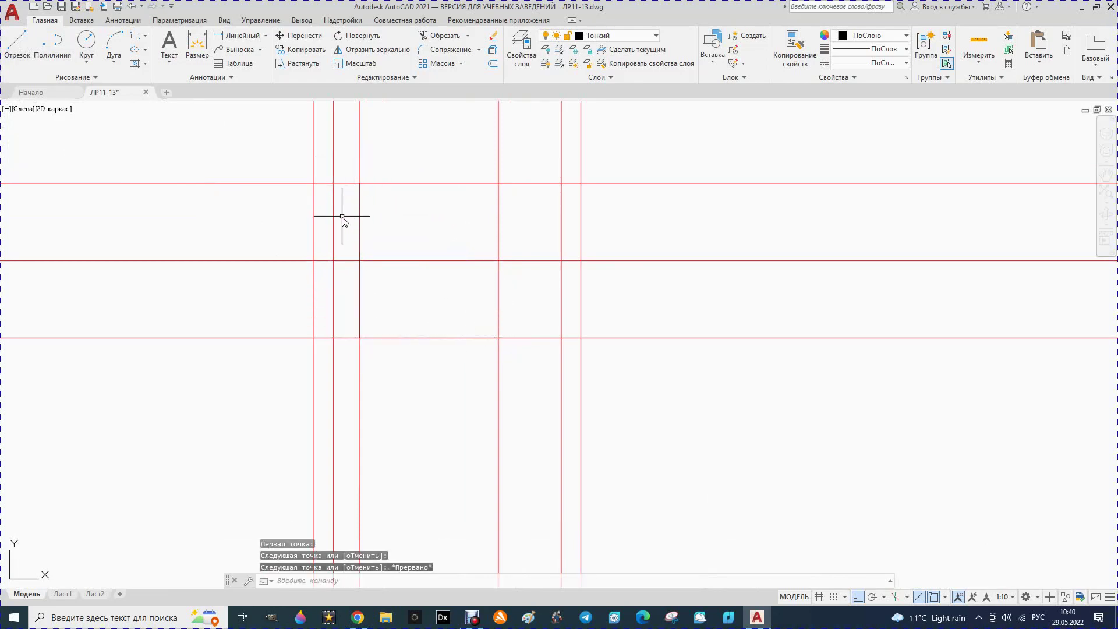
{"action": "left_click", "coordinate": [361, 231]}
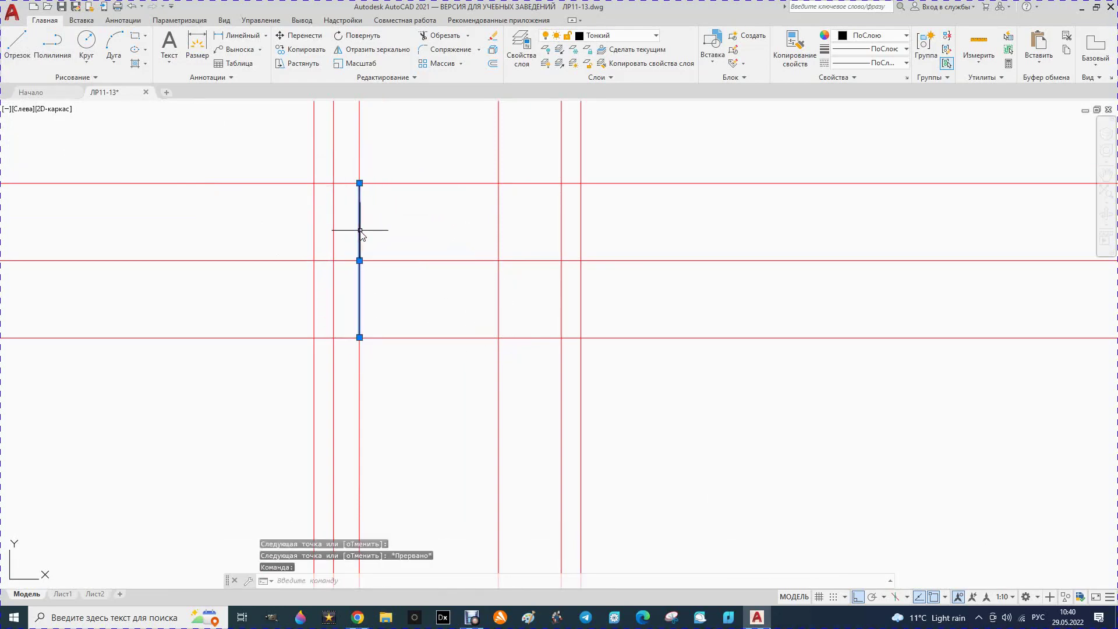
{"action": "left_click", "coordinate": [309, 55]}
{"action": "left_click", "coordinate": [361, 338]}
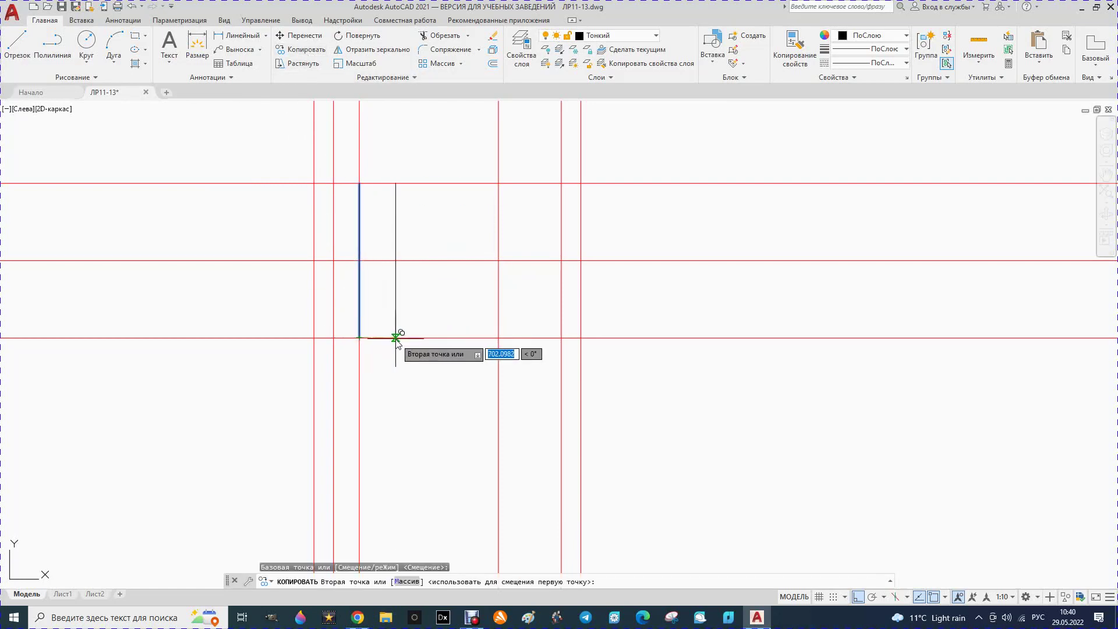
{"action": "type", "text": "300"}
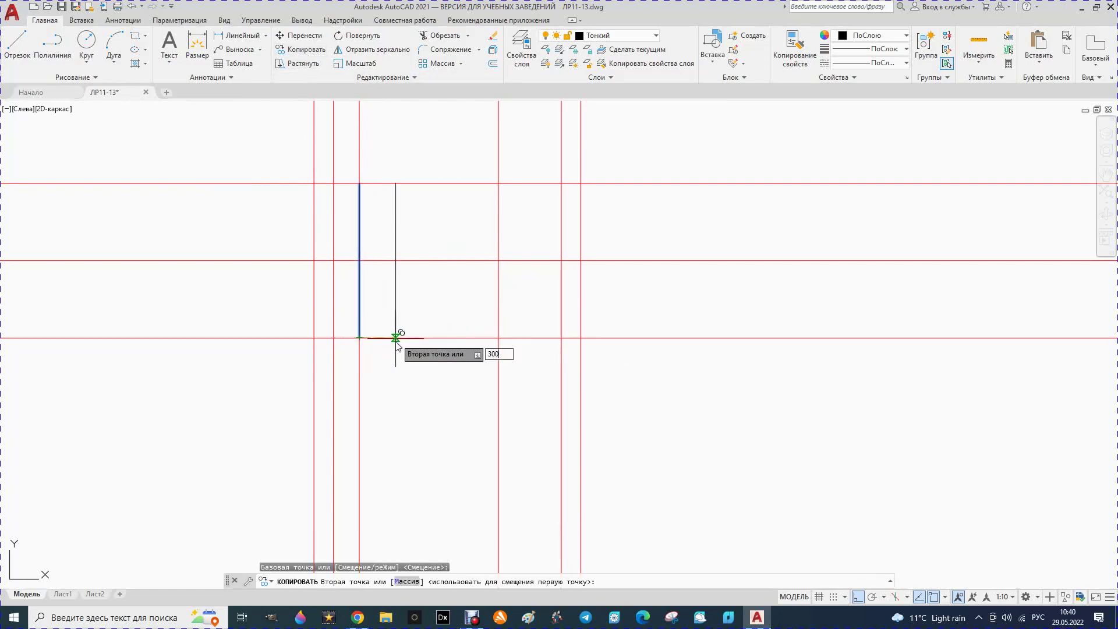
{"action": "key", "text": "Return"}
{"action": "type", "text": "6"}
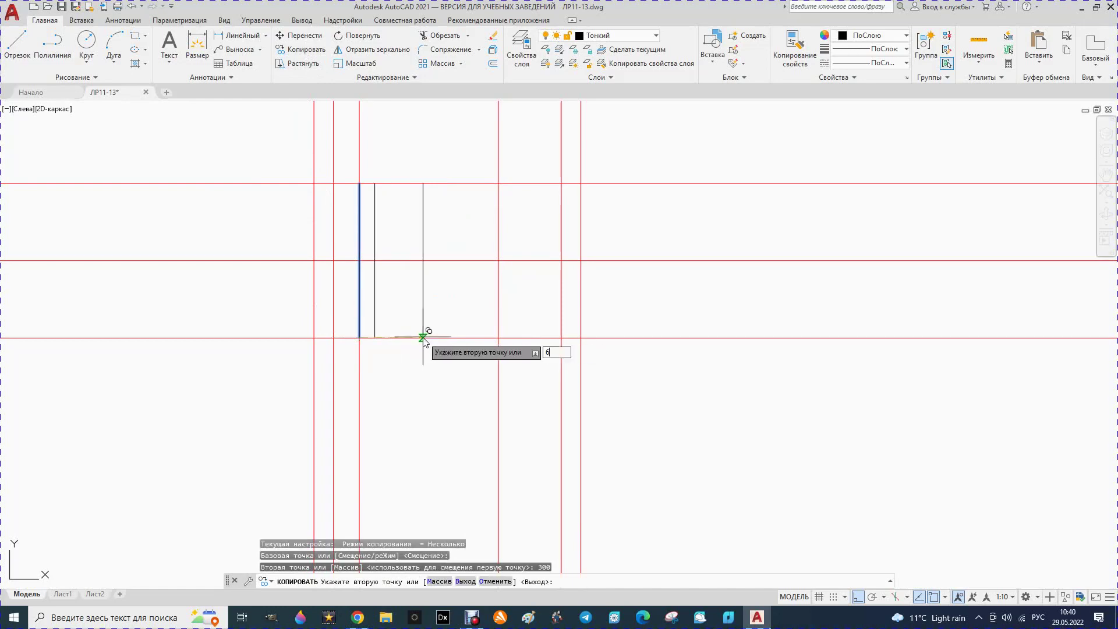
{"action": "key", "text": "Return"}
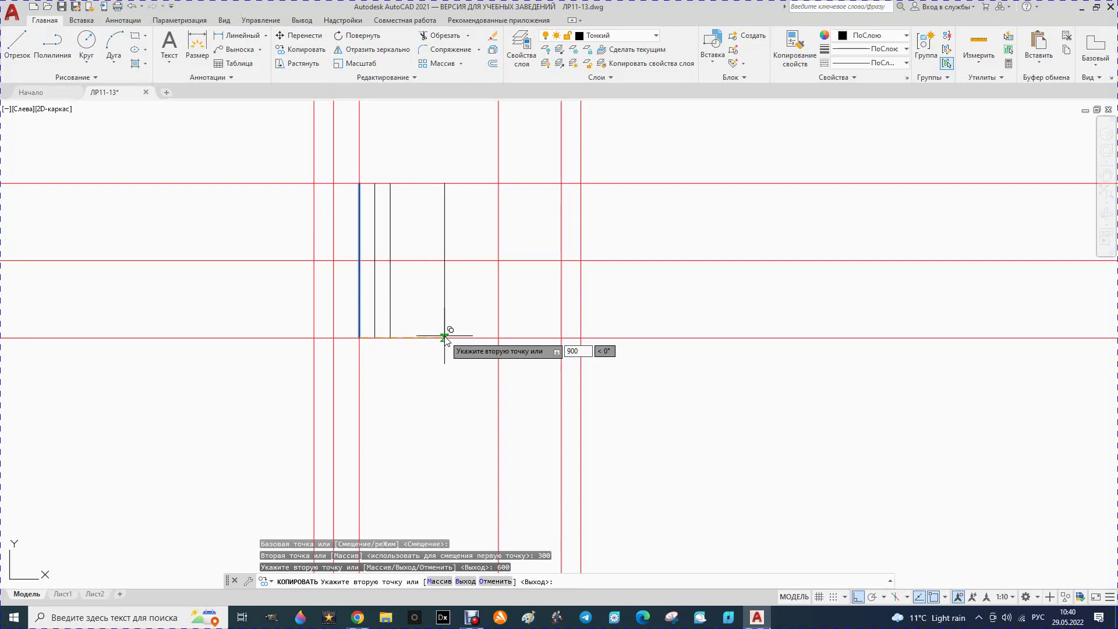
{"action": "key", "text": "Return"}
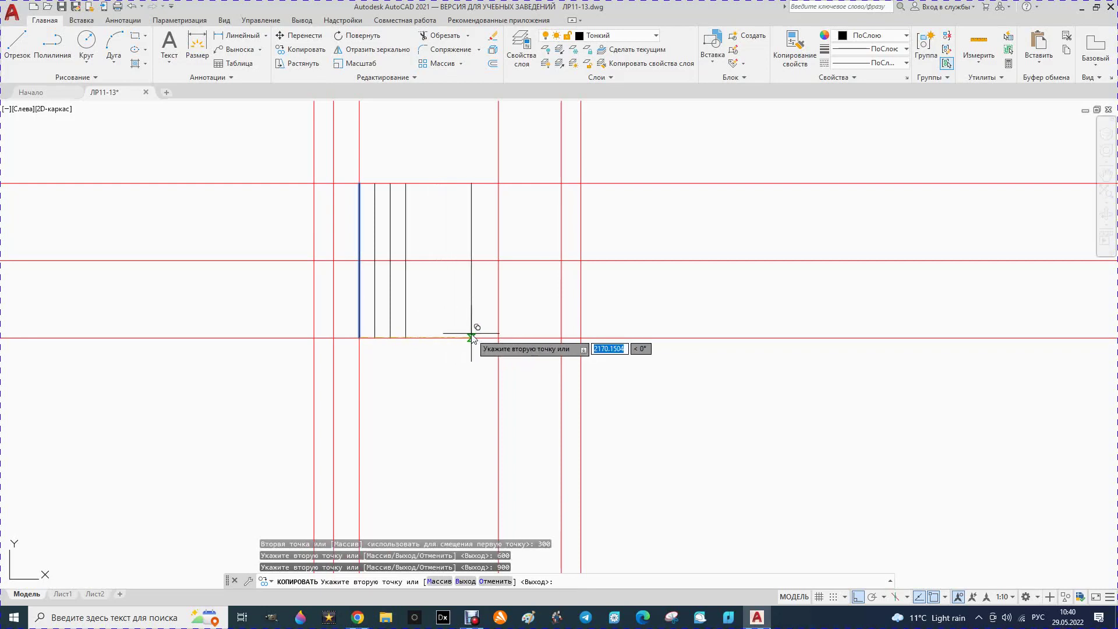
{"action": "key", "text": "Return"}
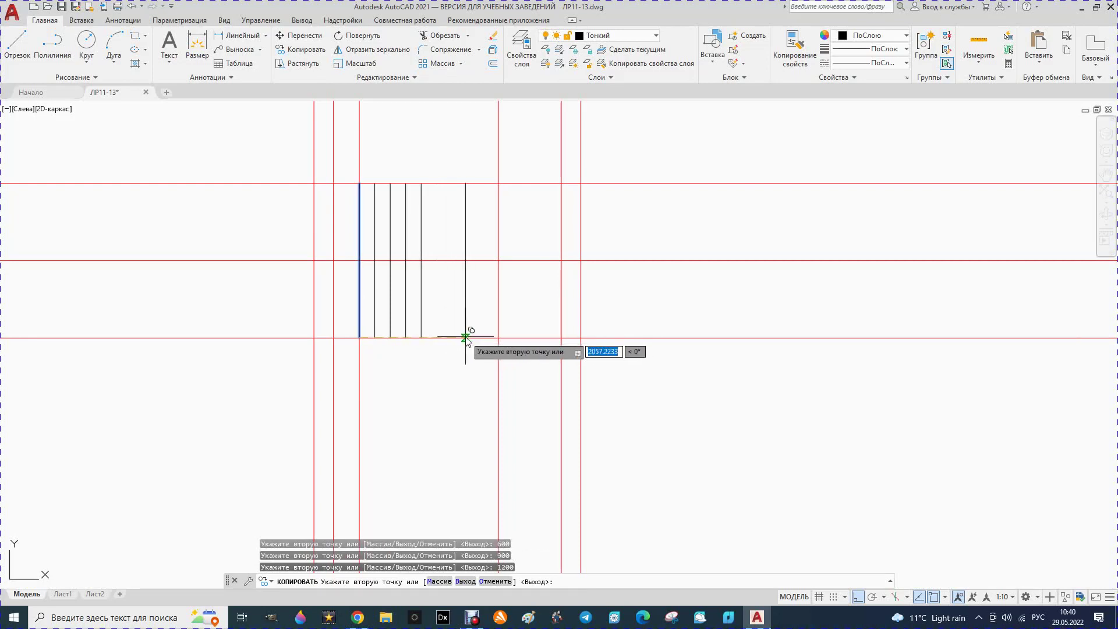
Step: Add tread line copies at 1500, 1800, 2100, 2400, plus one on the right red axis
{"action": "type", "text": "1500"}
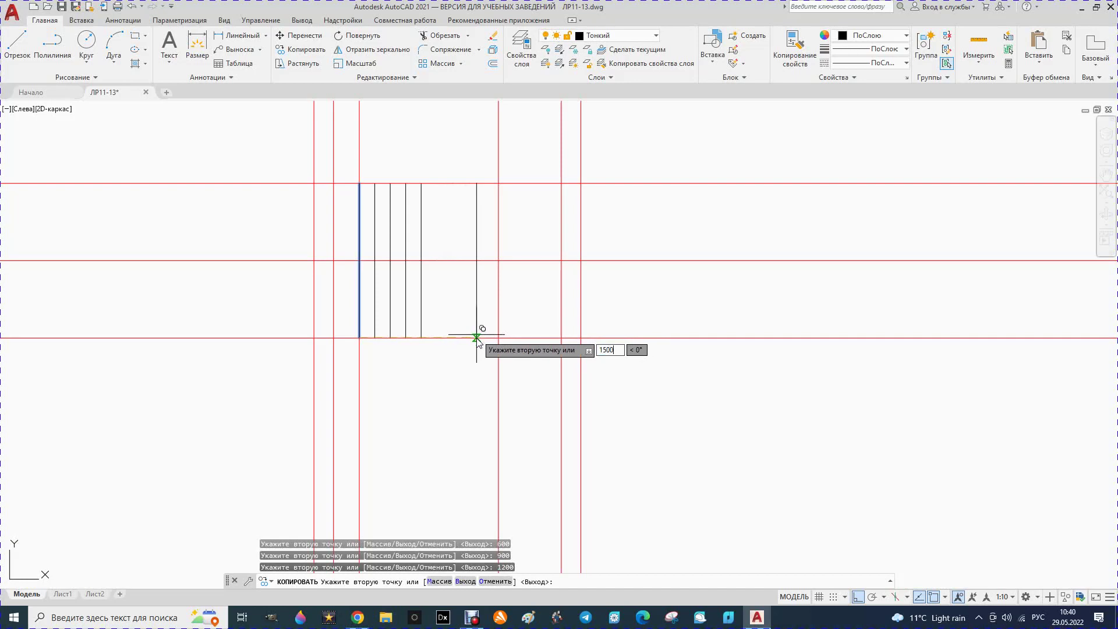
{"action": "key", "text": "Return"}
{"action": "type", "text": "1"}
{"action": "key", "text": "Return"}
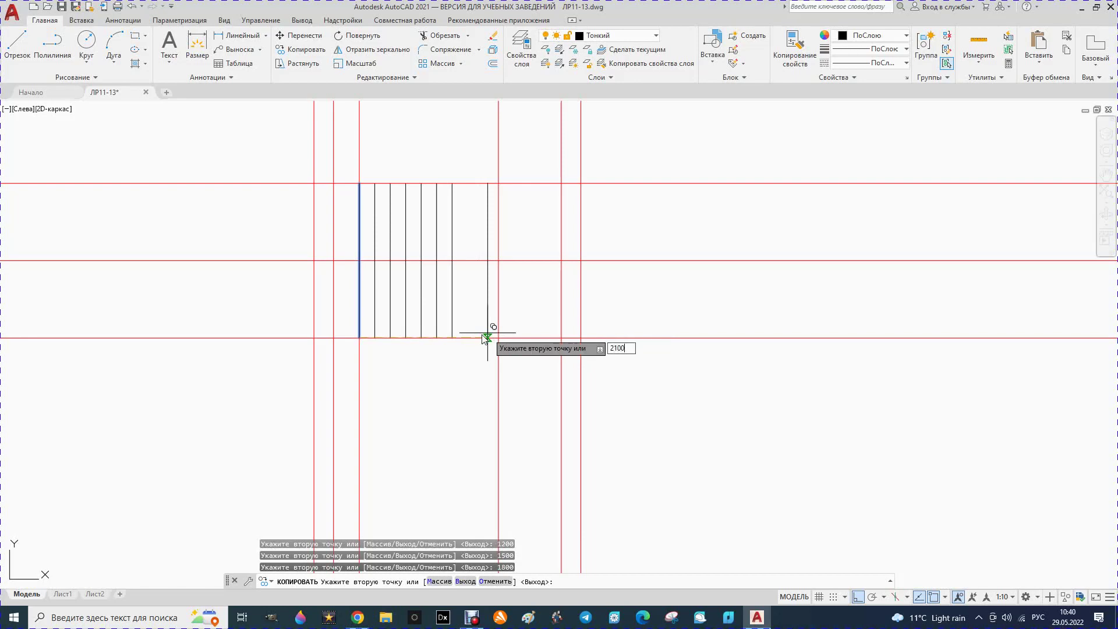
{"action": "key", "text": "Return"}
{"action": "type", "text": "24"}
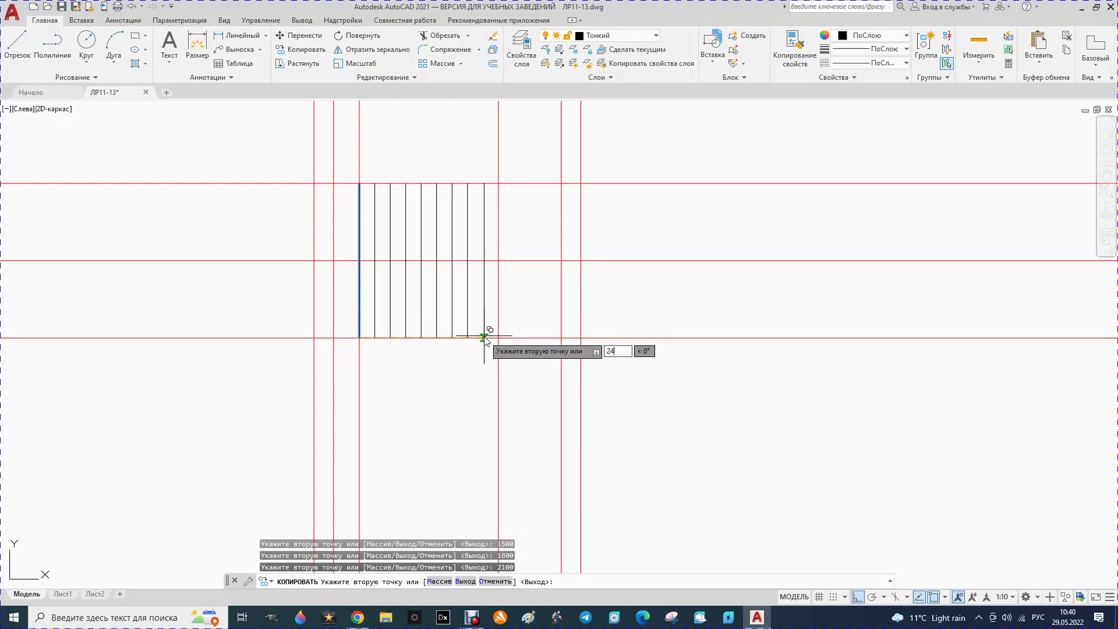
{"action": "key", "text": "Return"}
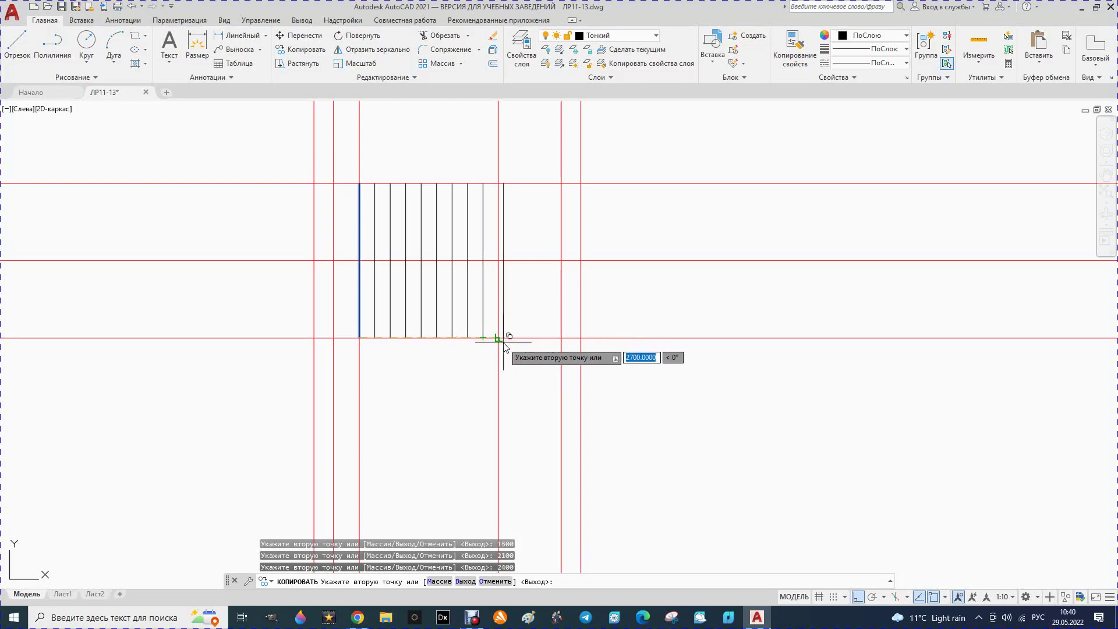
{"action": "left_click", "coordinate": [499, 338]}
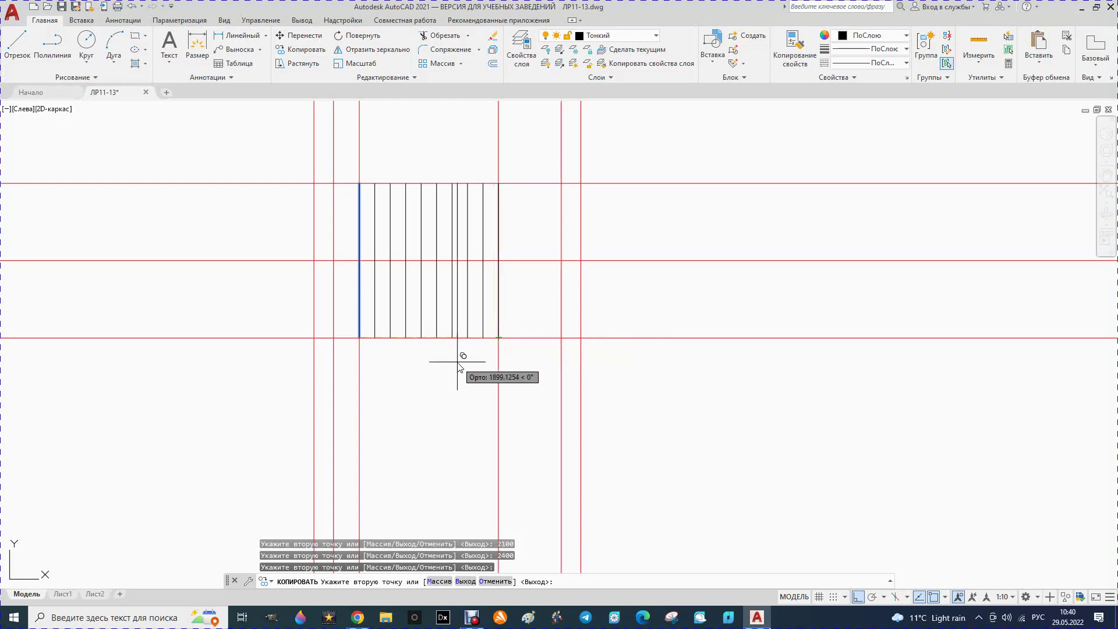
{"action": "key", "text": "Escape"}
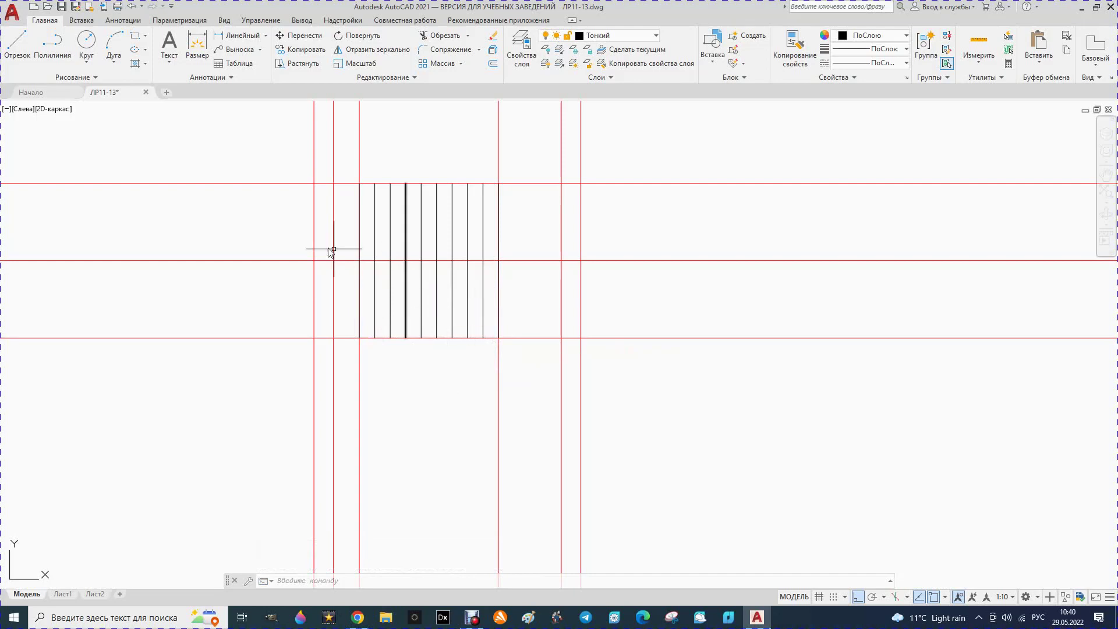
Step: Draw a horizontal line across the grid's bottom edge
{"action": "left_click", "coordinate": [18, 44]}
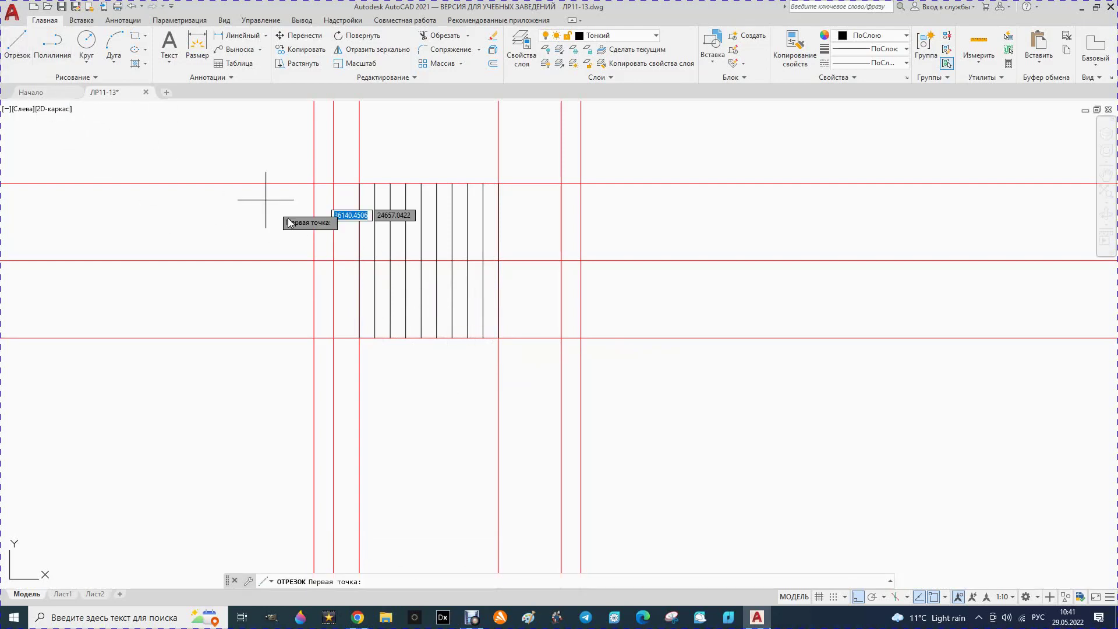
{"action": "left_click", "coordinate": [361, 337]}
{"action": "left_click", "coordinate": [499, 338]}
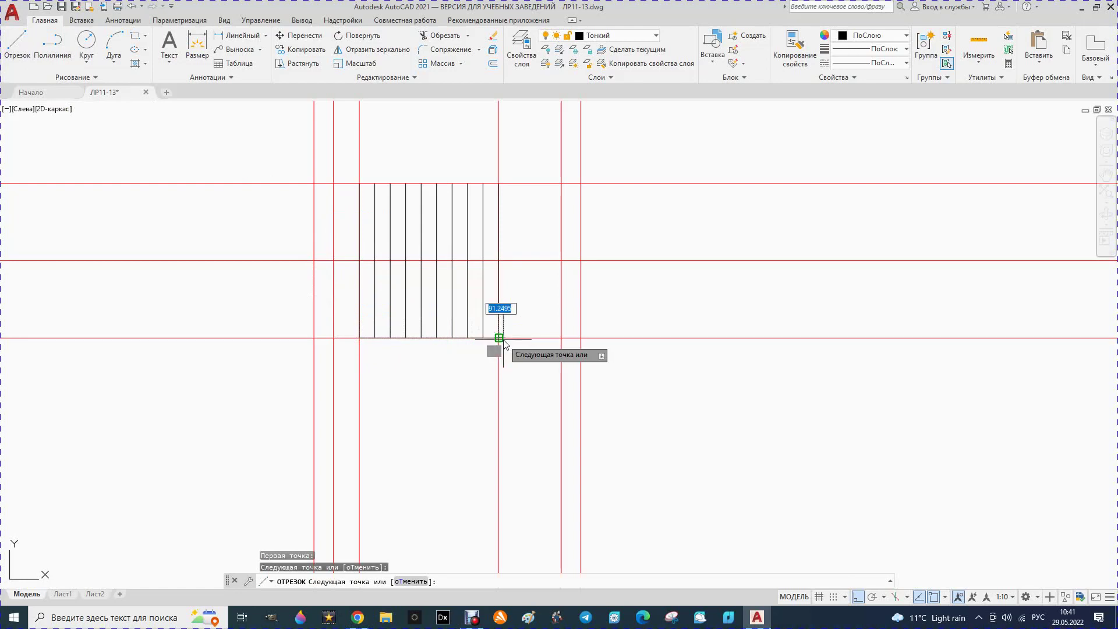
{"action": "key", "text": "Escape"}
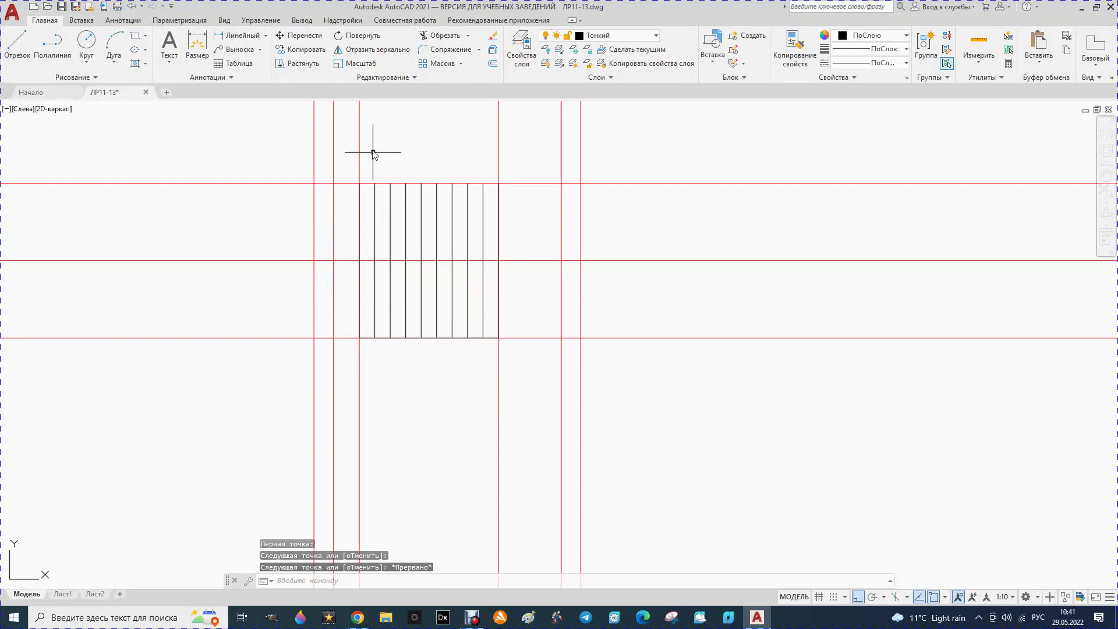
Step: Copy the bottom line upward at 150, 300 and 450
{"action": "left_click", "coordinate": [289, 53]}
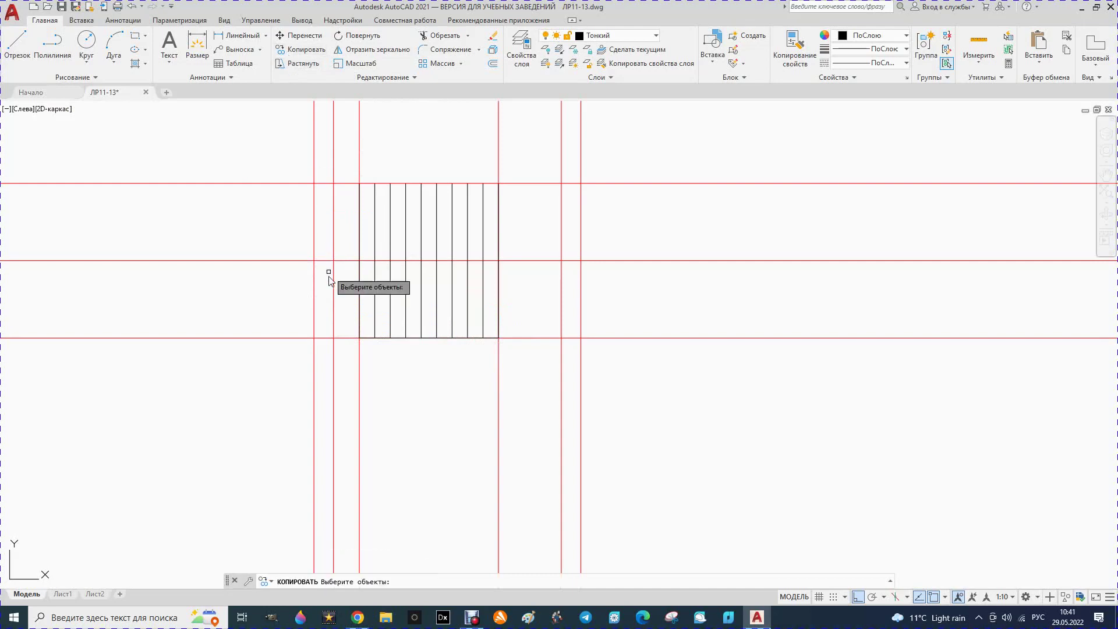
{"action": "left_click", "coordinate": [366, 338]}
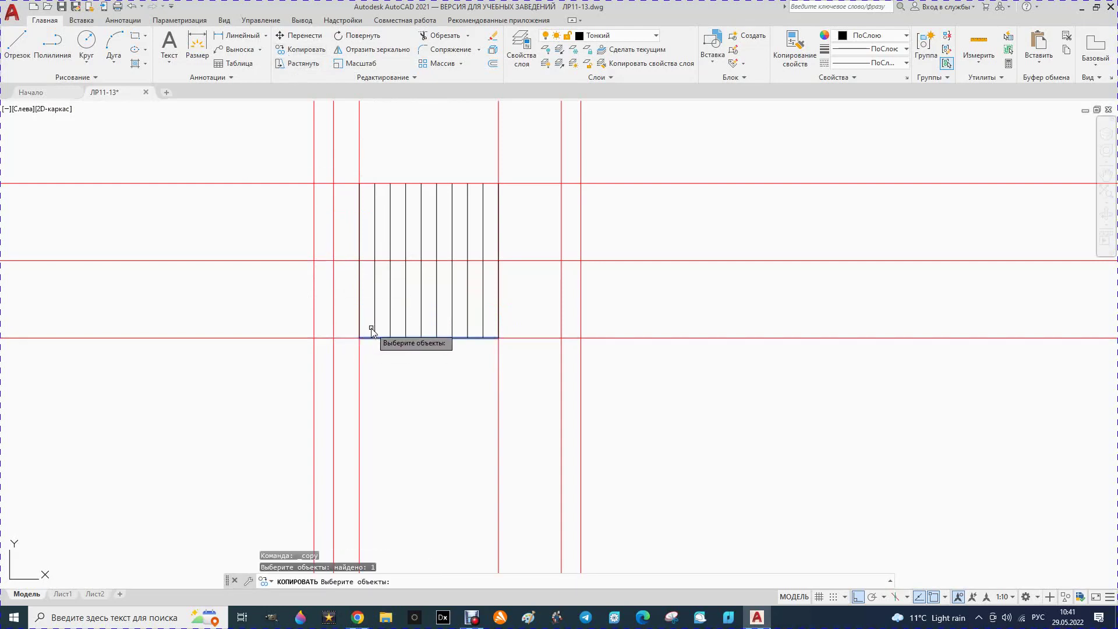
{"action": "key", "text": "Return"}
{"action": "scroll", "coordinate": [359, 338], "scroll_direction": "up", "scroll_amount": 1}
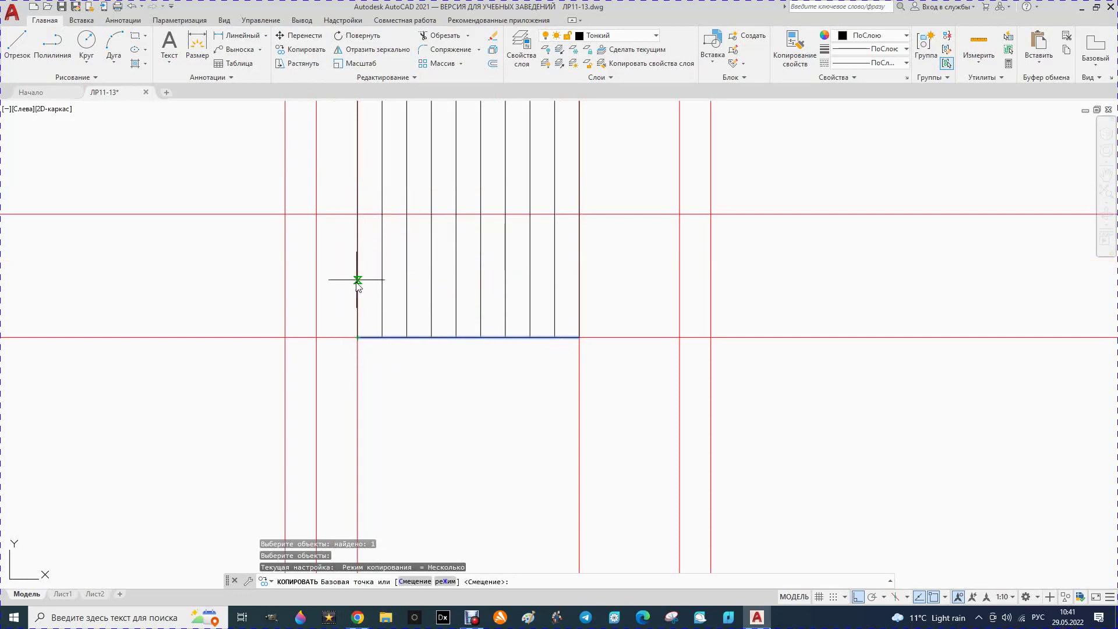
{"action": "left_click", "coordinate": [358, 338]}
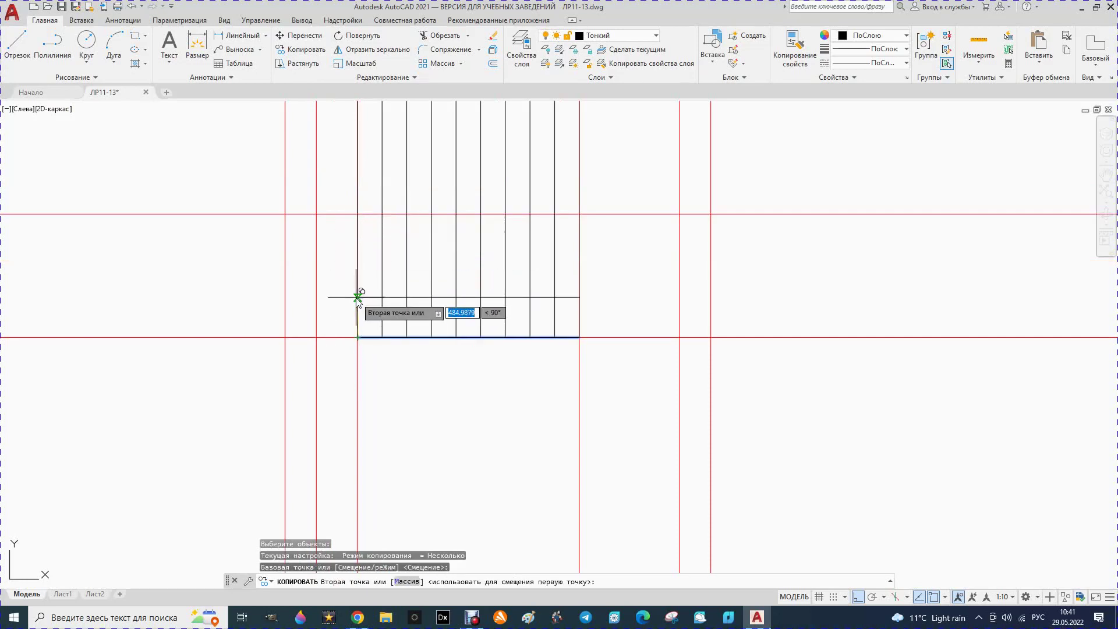
{"action": "type", "text": "150"}
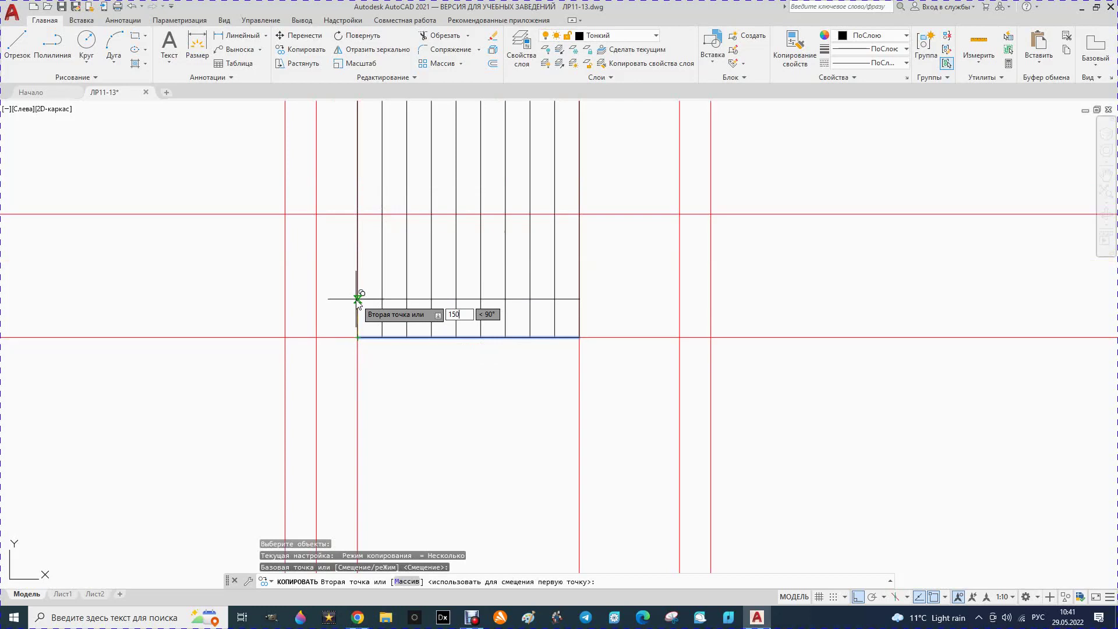
{"action": "key", "text": "Return"}
{"action": "type", "text": "300"}
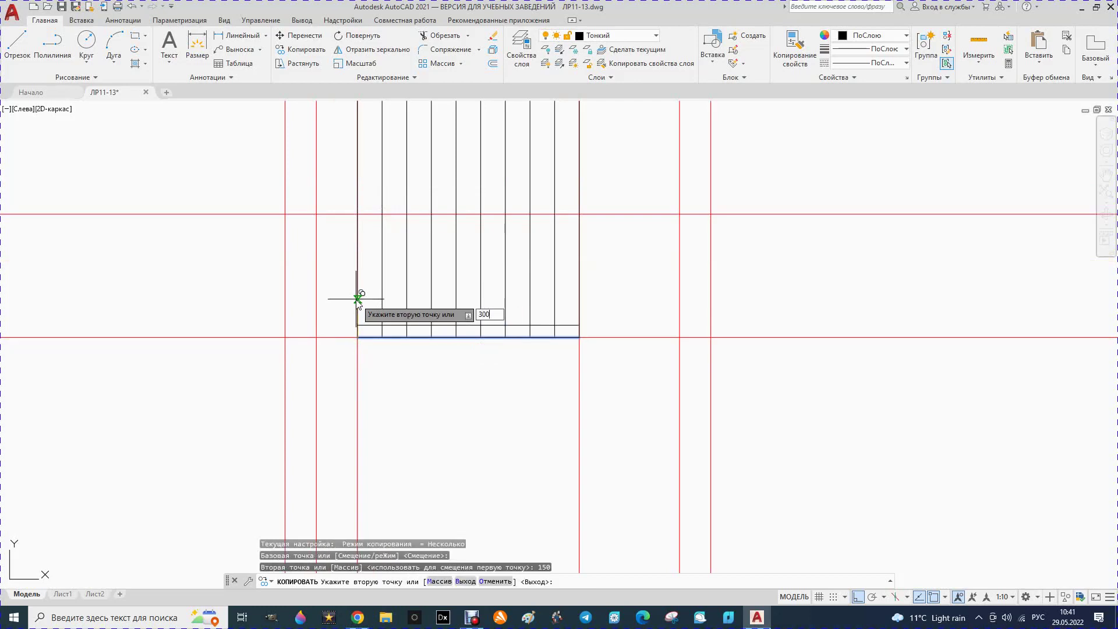
{"action": "key", "text": "Return"}
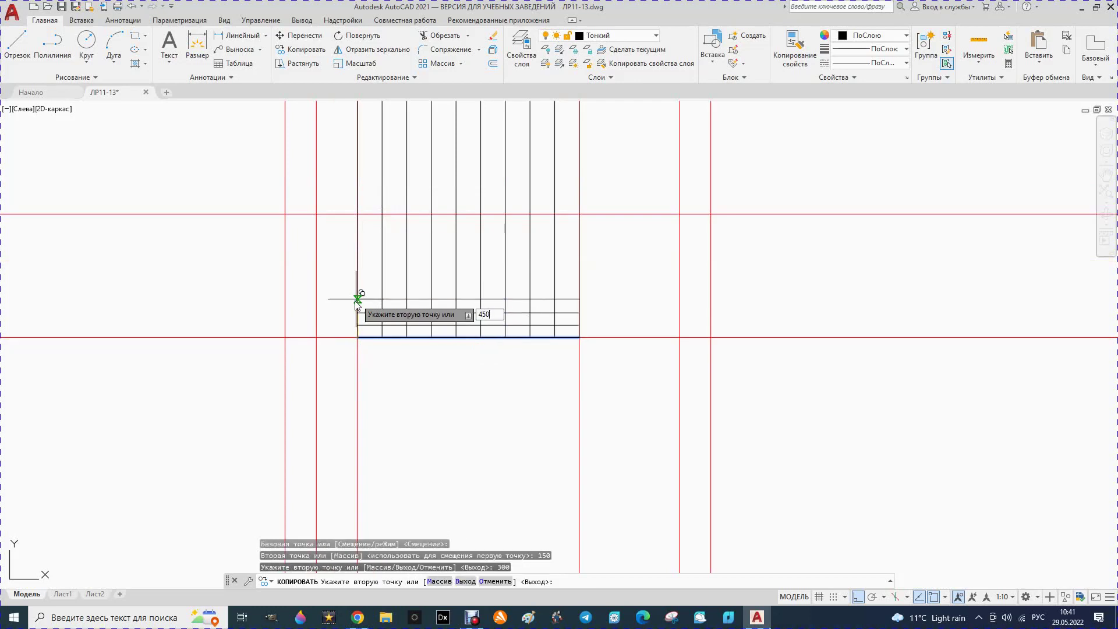
{"action": "key", "text": "Return"}
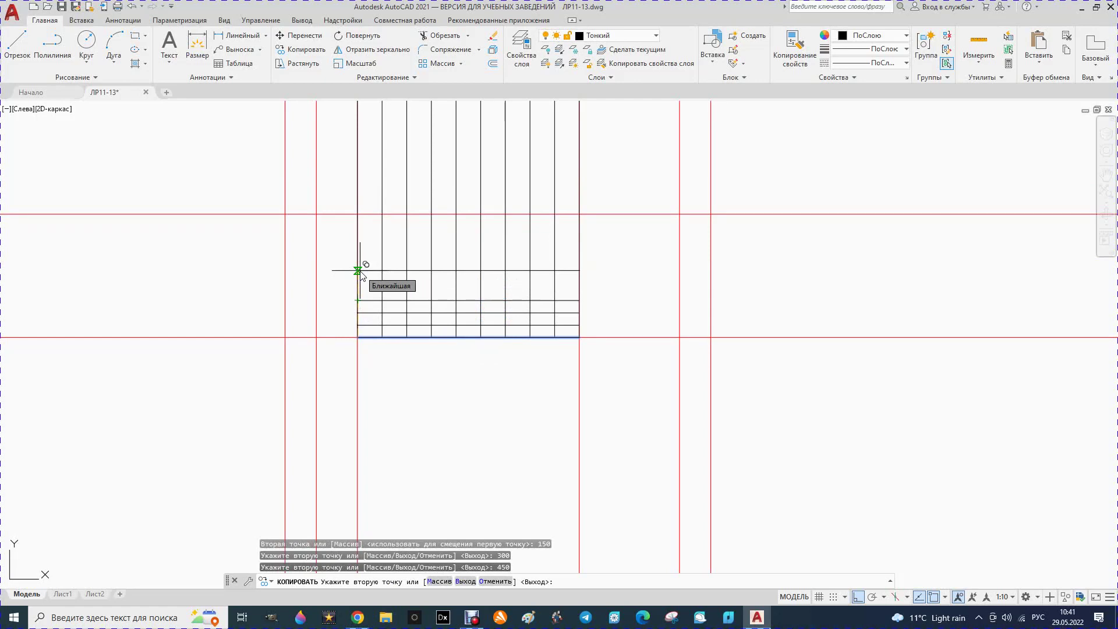
Step: Add further copies at 600, 750, 900, 1050, 1200 and 1350
{"action": "type", "text": "600"}
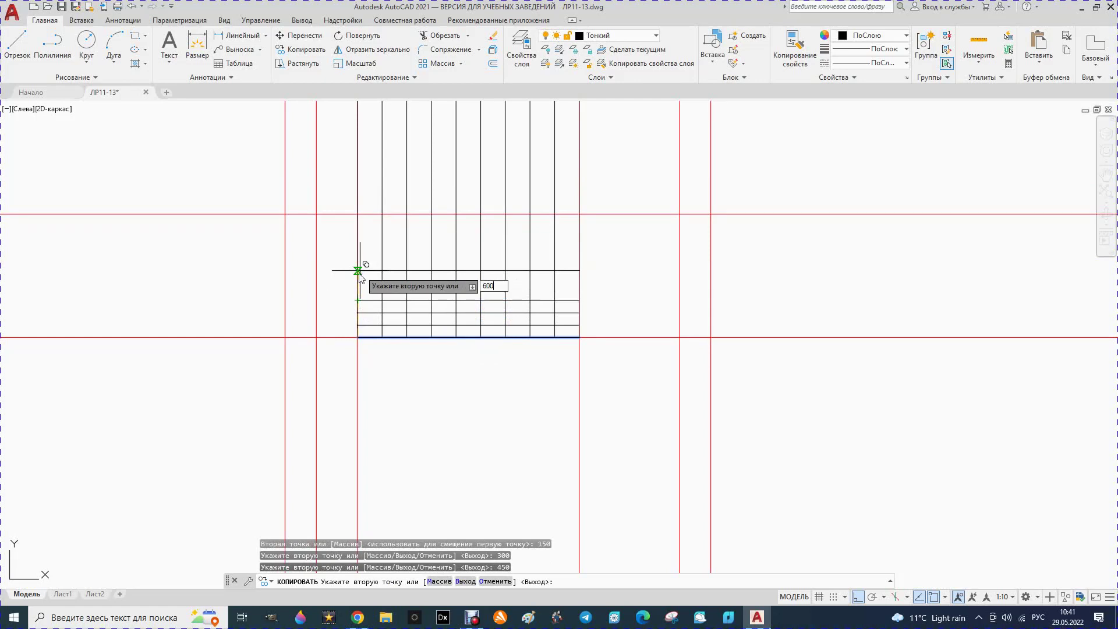
{"action": "key", "text": "Return"}
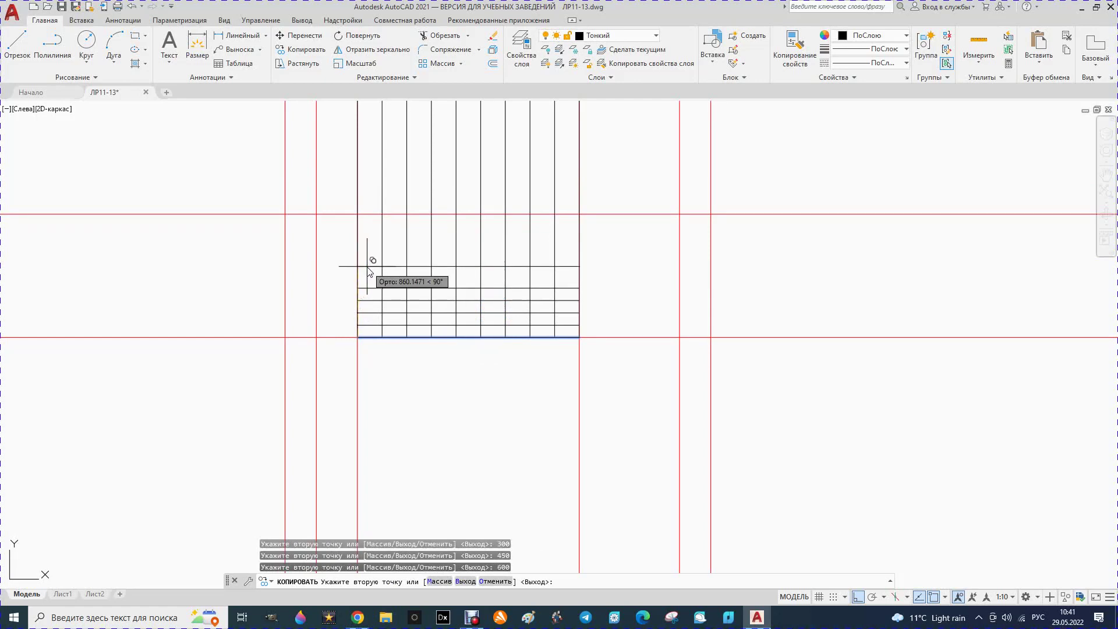
{"action": "type", "text": "79"}
{"action": "key", "text": "Return"}
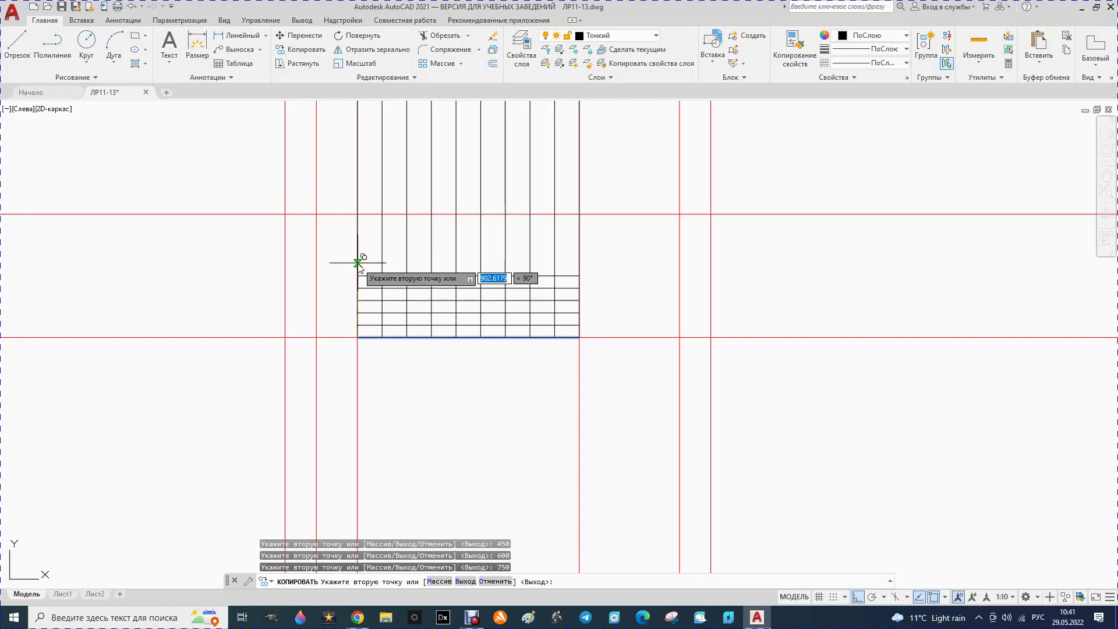
{"action": "type", "text": "900"}
{"action": "key", "text": "Return"}
{"action": "type", "text": "1050"}
{"action": "key", "text": "Return"}
{"action": "type", "text": "1200"}
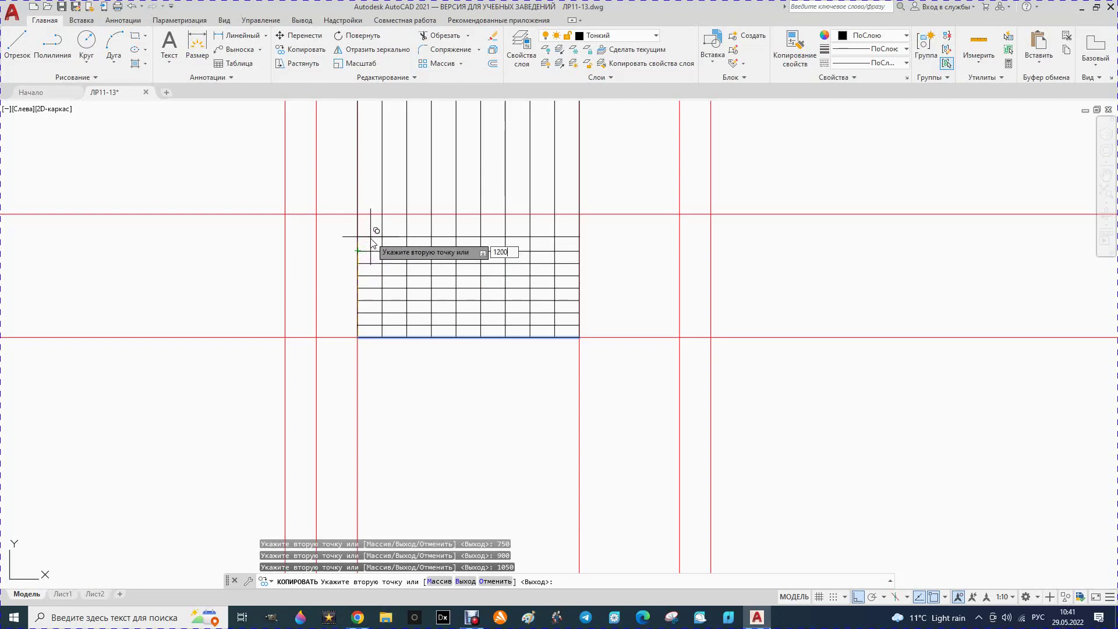
{"action": "key", "text": "Return"}
{"action": "type", "text": "1"}
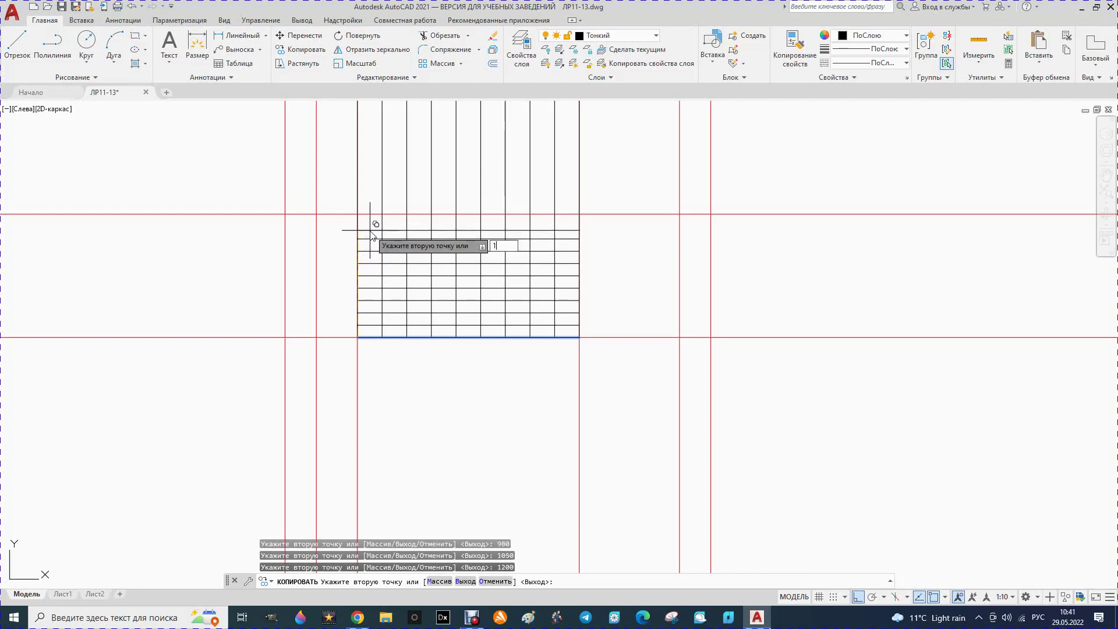
{"action": "key", "text": "Return"}
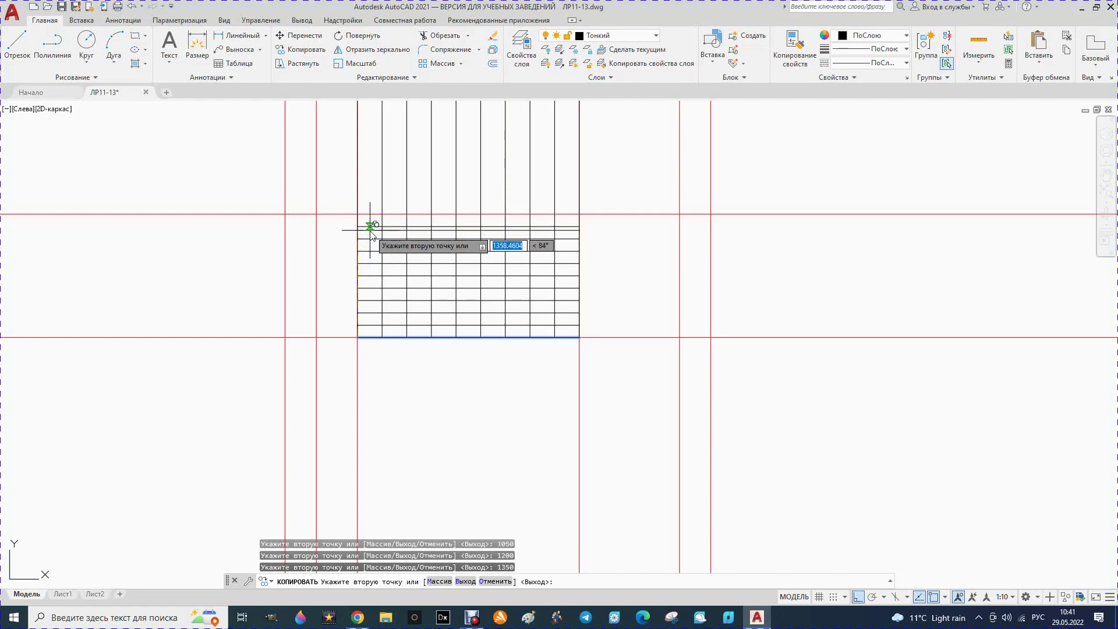
{"action": "key", "text": "Escape"}
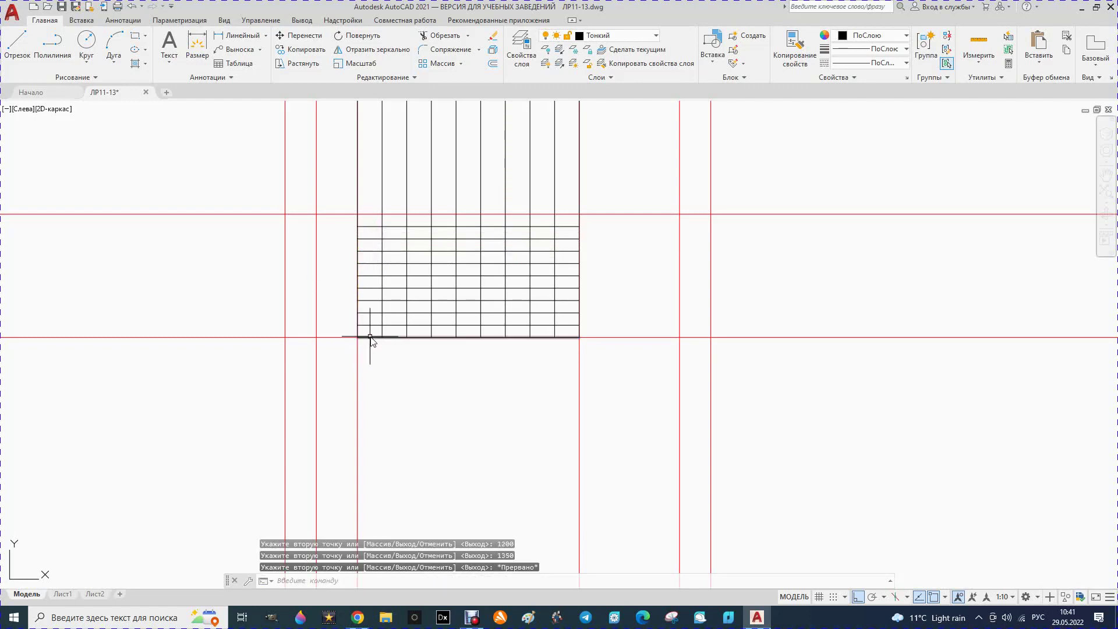
Step: Select the eight horizontal grid lines from bottom to top
{"action": "left_click", "coordinate": [367, 337]}
{"action": "left_click", "coordinate": [370, 312]}
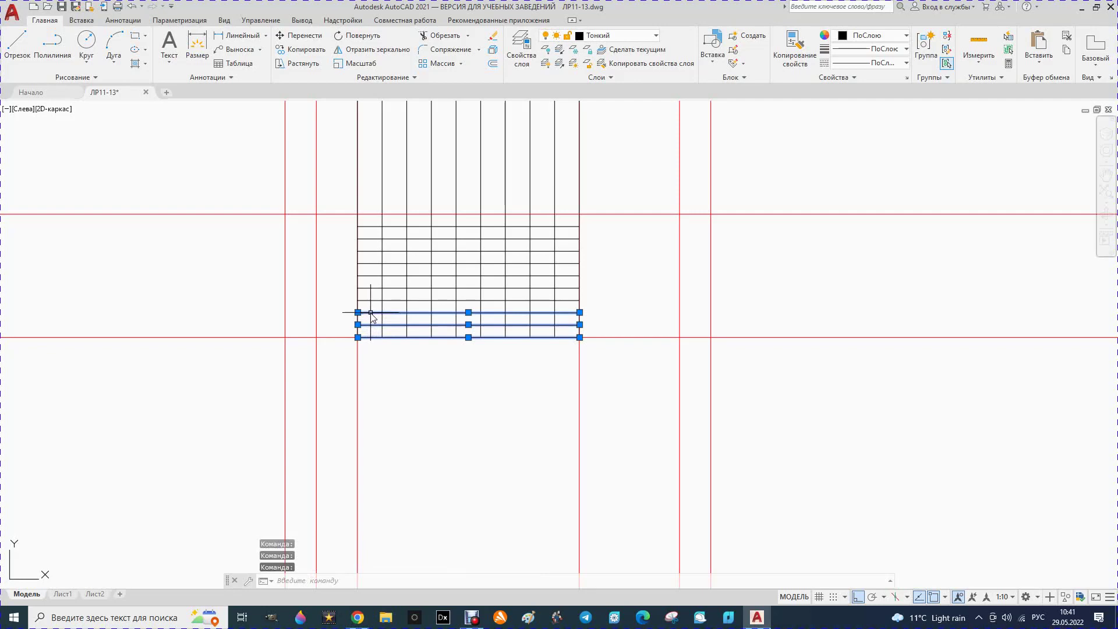
{"action": "left_click", "coordinate": [373, 288]}
{"action": "left_click", "coordinate": [372, 276]}
{"action": "left_click", "coordinate": [372, 263]}
{"action": "left_click", "coordinate": [373, 251]}
{"action": "left_click", "coordinate": [374, 239]}
{"action": "left_click", "coordinate": [374, 226]}
Step: Copy the selected horizontal lines higher up the grid and zoom back to it
{"action": "left_click", "coordinate": [301, 49]}
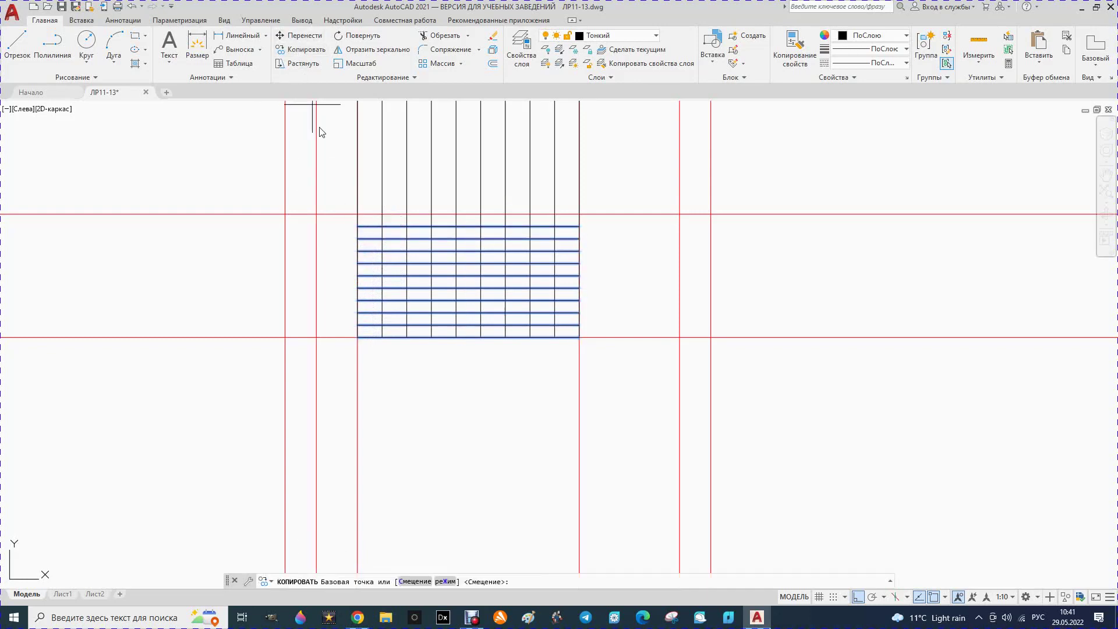
{"action": "left_click", "coordinate": [358, 337]}
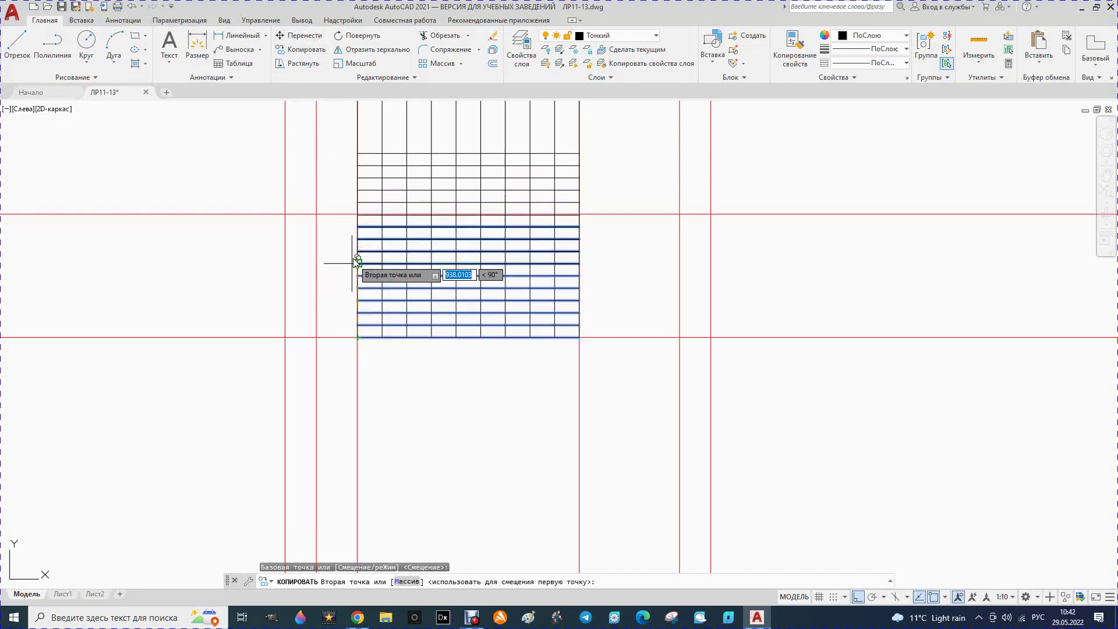
{"action": "left_click", "coordinate": [358, 214]}
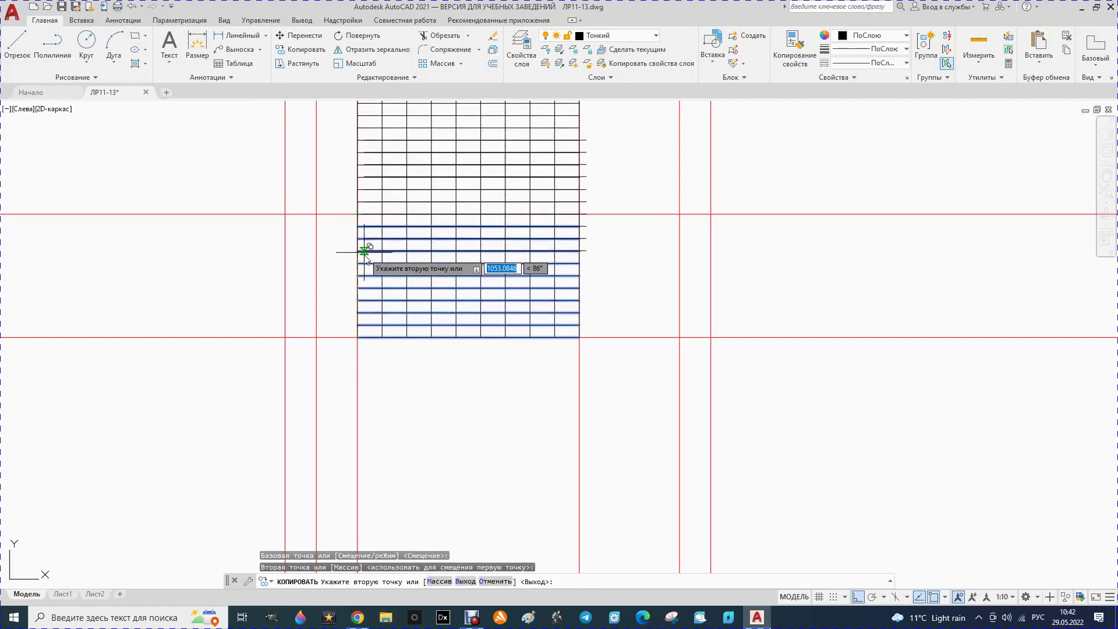
{"action": "key", "text": "Escape"}
{"action": "scroll", "coordinate": [364, 290], "scroll_direction": "down", "scroll_amount": 4}
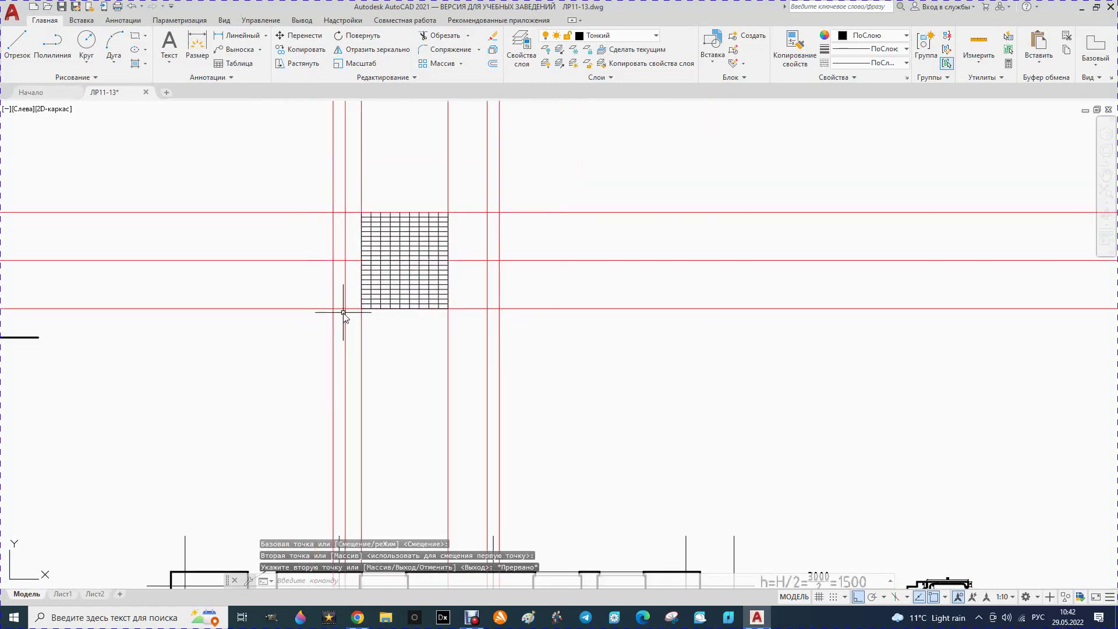
{"action": "scroll", "coordinate": [328, 297], "scroll_direction": "up", "scroll_amount": 2}
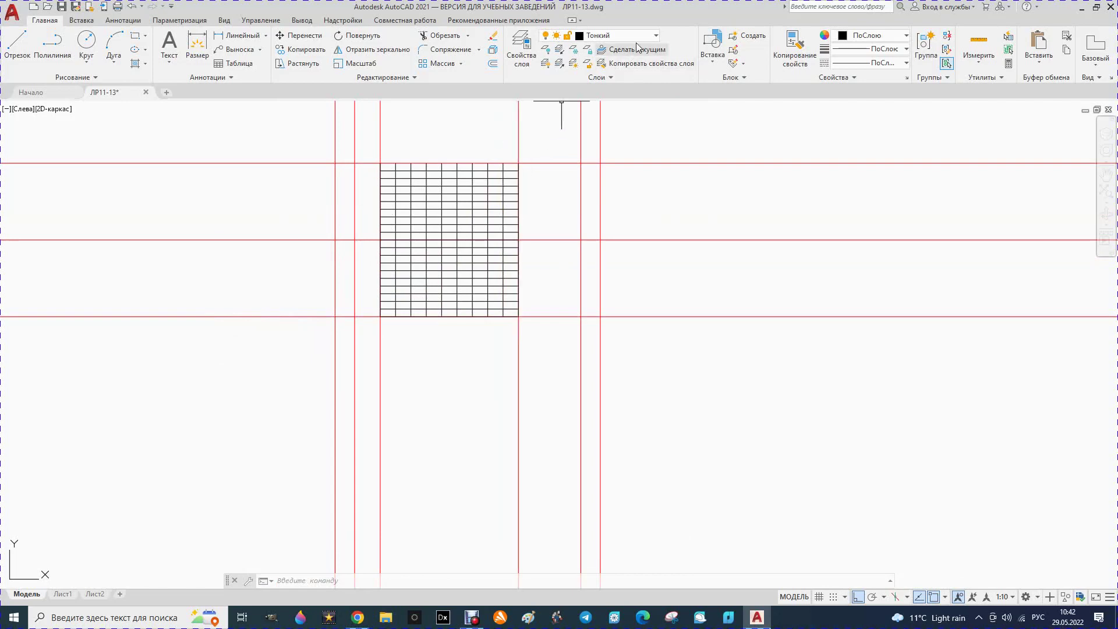
{"action": "left_click", "coordinate": [574, 36]}
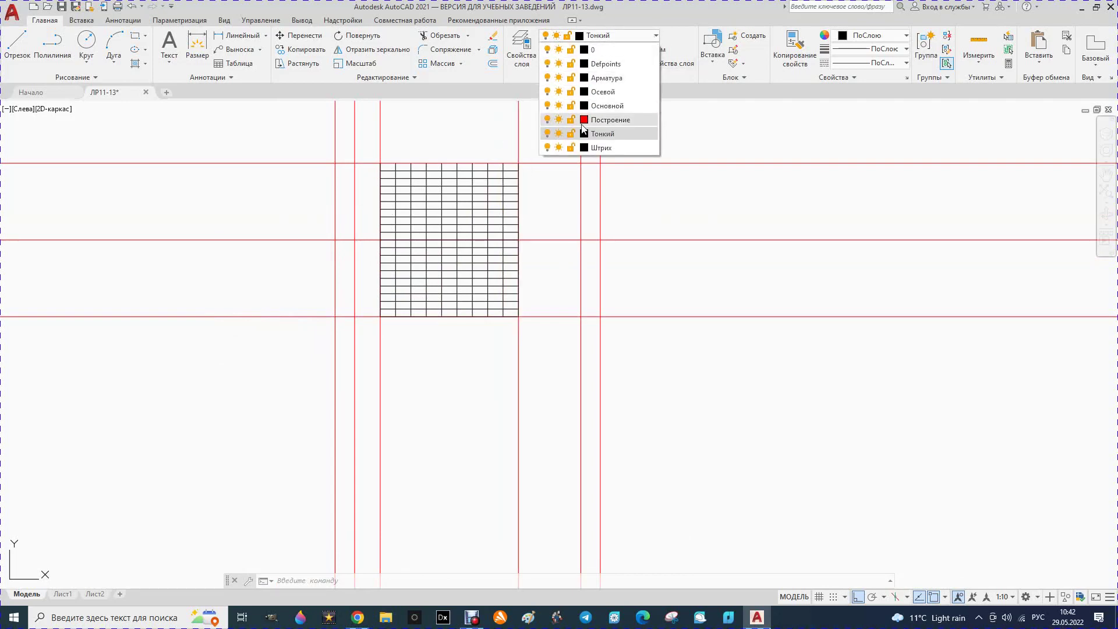
Step: Make Основной current and draw a 300 landing line from the grid's lower-right corner
{"action": "left_click", "coordinate": [607, 106]}
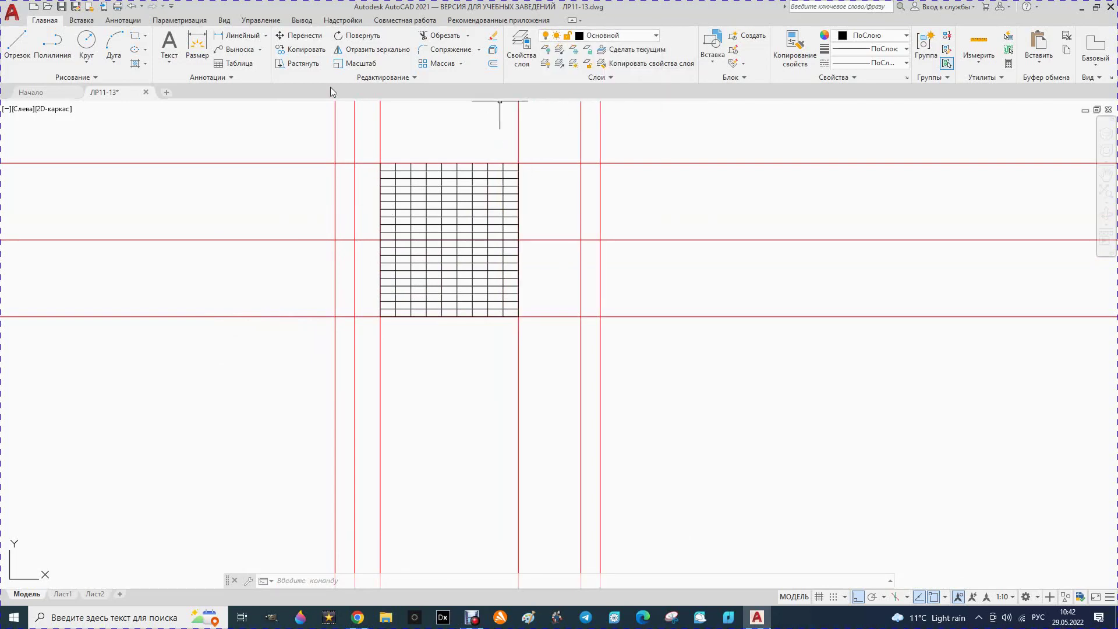
{"action": "left_click", "coordinate": [18, 45]}
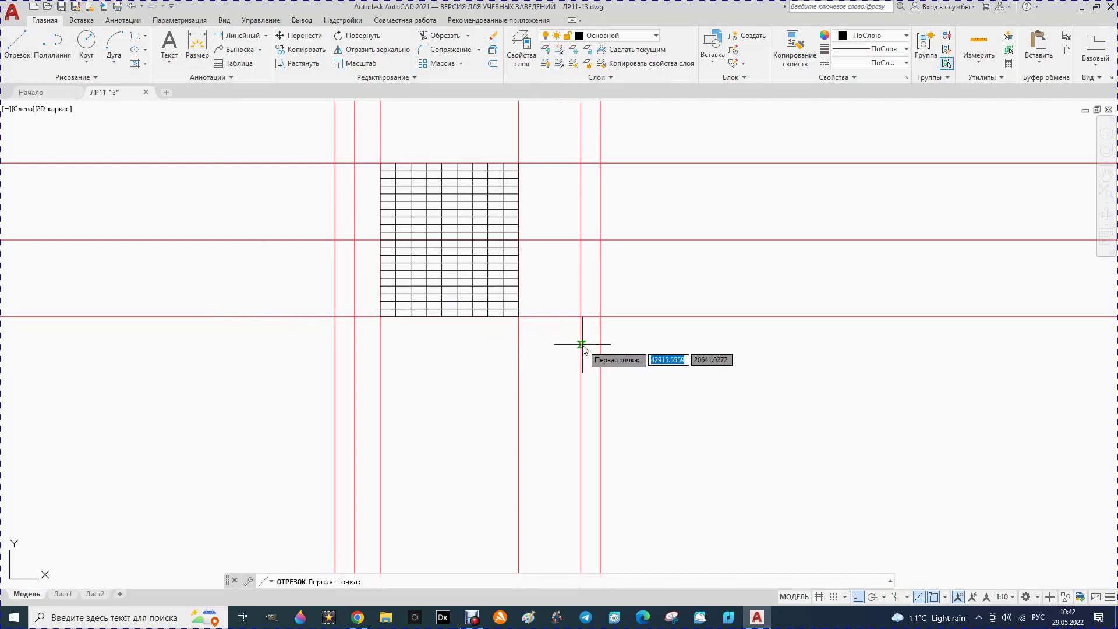
{"action": "scroll", "coordinate": [500, 314], "scroll_direction": "up", "scroll_amount": 2}
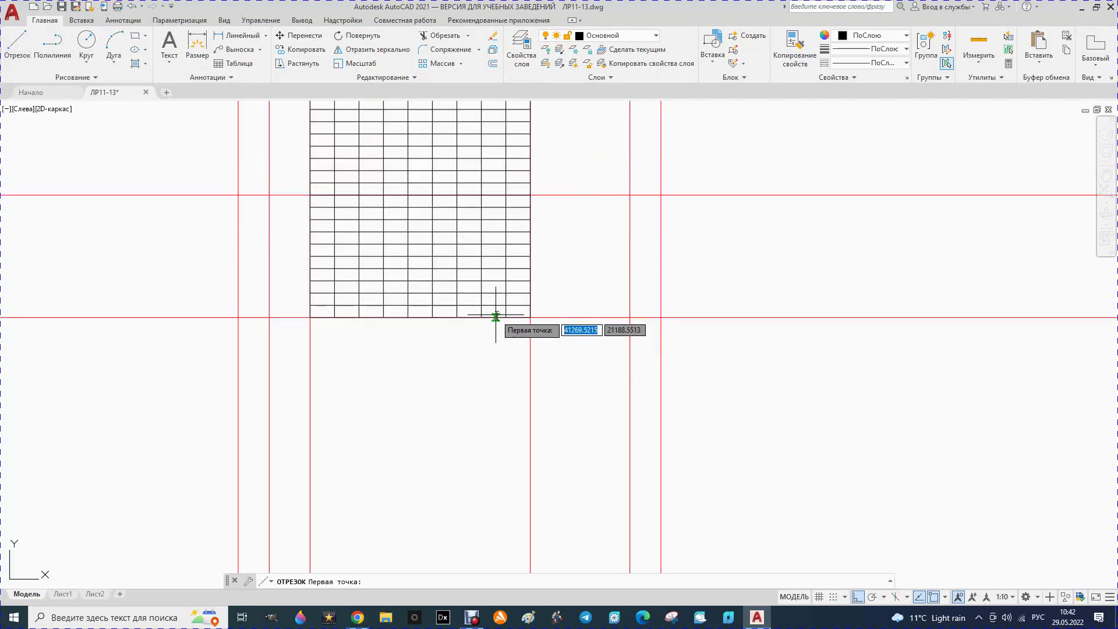
{"action": "scroll", "coordinate": [499, 315], "scroll_direction": "up", "scroll_amount": 2}
{"action": "left_click", "coordinate": [550, 319]}
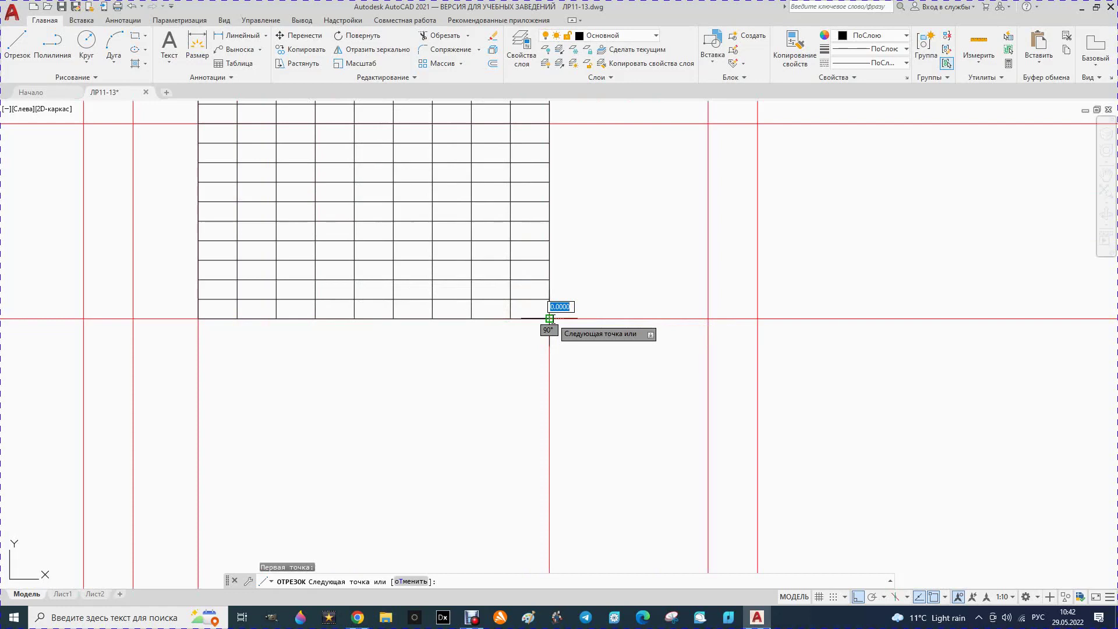
{"action": "type", "text": "300"}
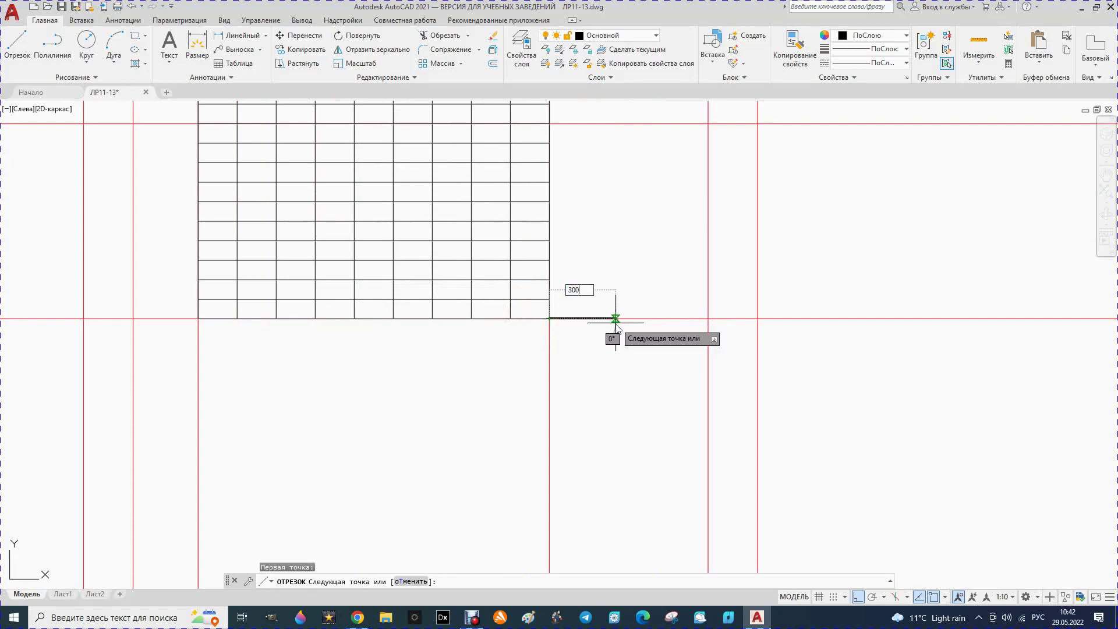
{"action": "key", "text": "Return"}
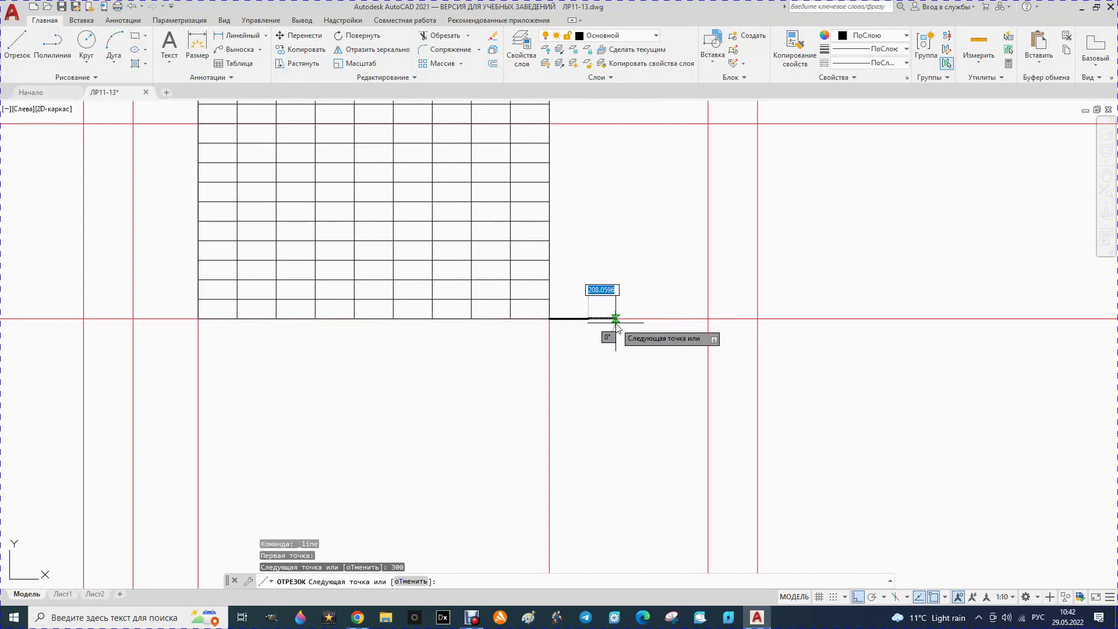
{"action": "key", "text": "Escape"}
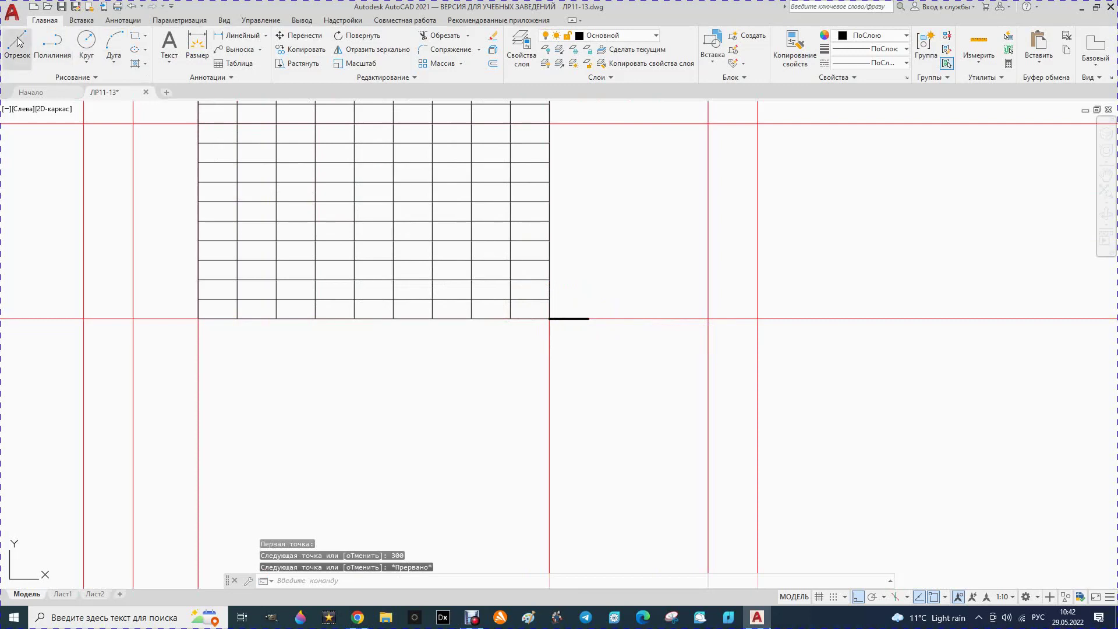
Step: Start the stepped flight at the grid corner with the first risers and treads up-left
{"action": "left_click", "coordinate": [18, 42]}
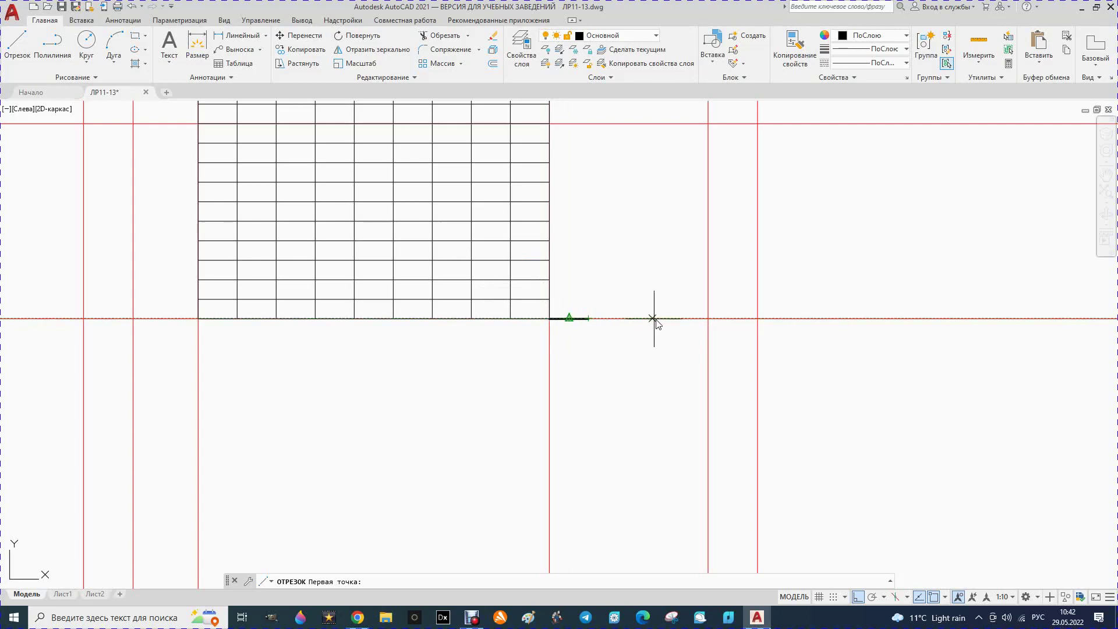
{"action": "left_click", "coordinate": [550, 319]}
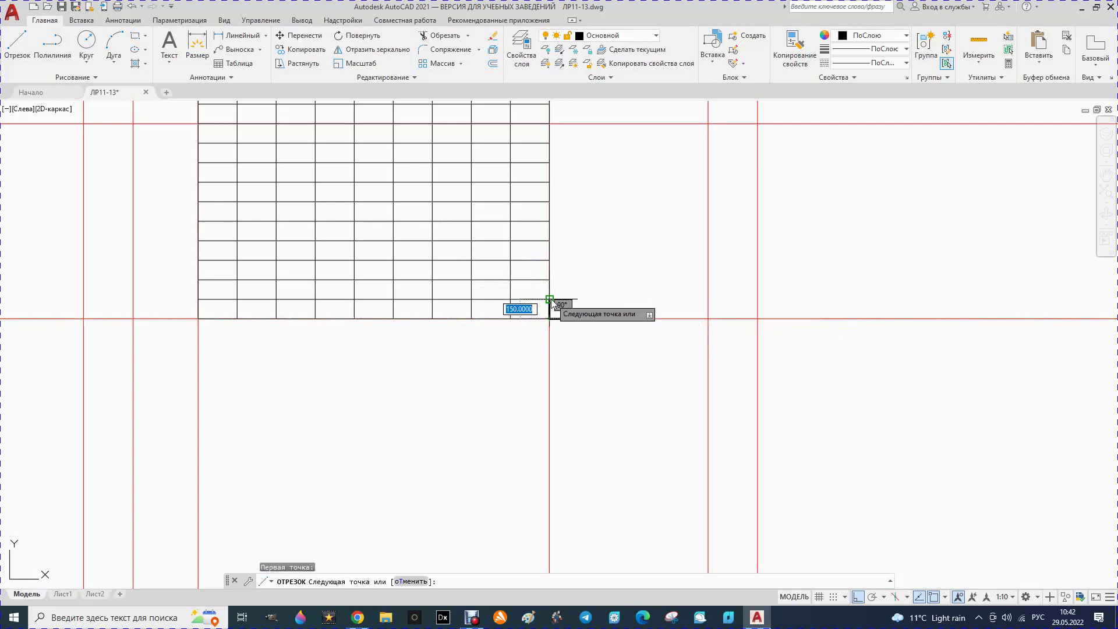
{"action": "left_click", "coordinate": [550, 319]}
{"action": "left_click", "coordinate": [549, 299]}
{"action": "left_click", "coordinate": [510, 280]}
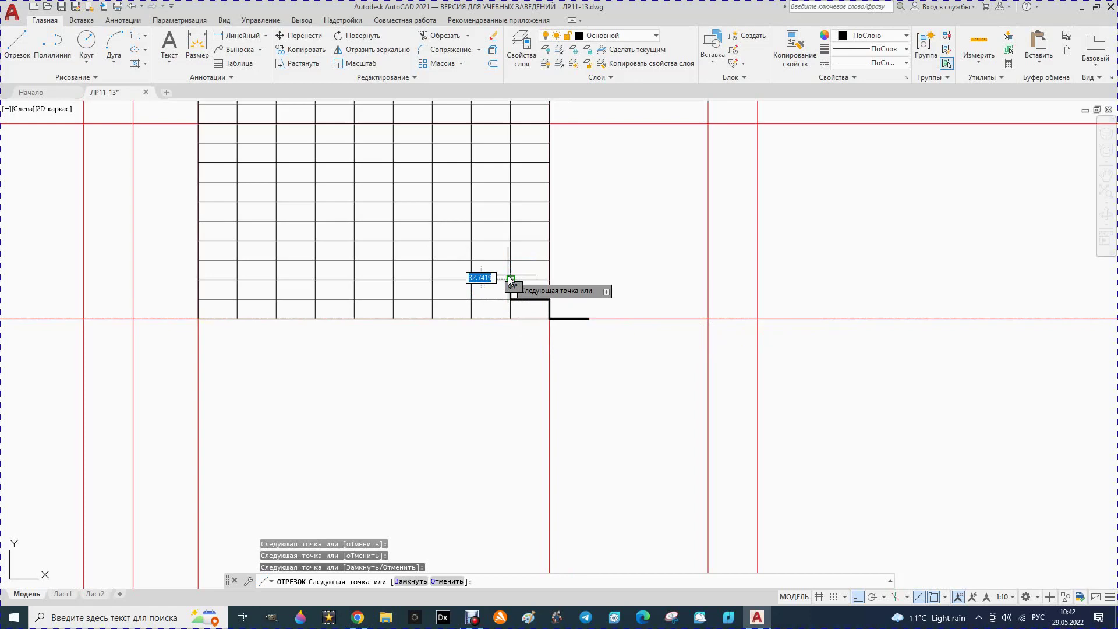
{"action": "left_click", "coordinate": [471, 280]}
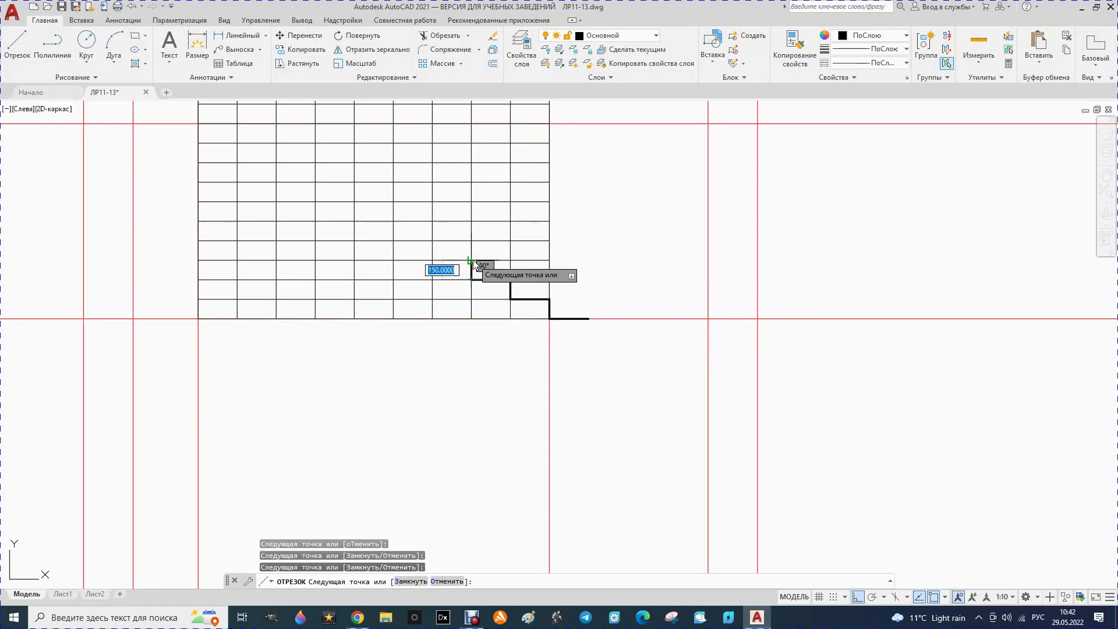
{"action": "left_click", "coordinate": [472, 261]}
{"action": "left_click", "coordinate": [432, 261]}
{"action": "left_click", "coordinate": [432, 240]}
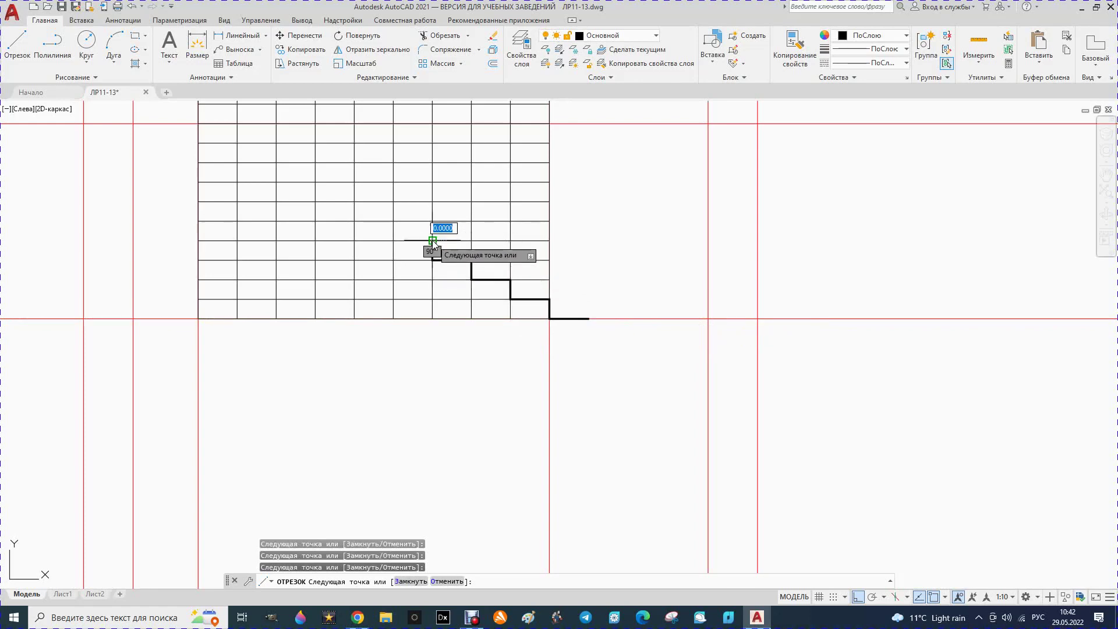
Step: Continue the risers and treads up-left to the grid's left edge and top riser
{"action": "left_click", "coordinate": [393, 221]}
{"action": "left_click", "coordinate": [354, 221]}
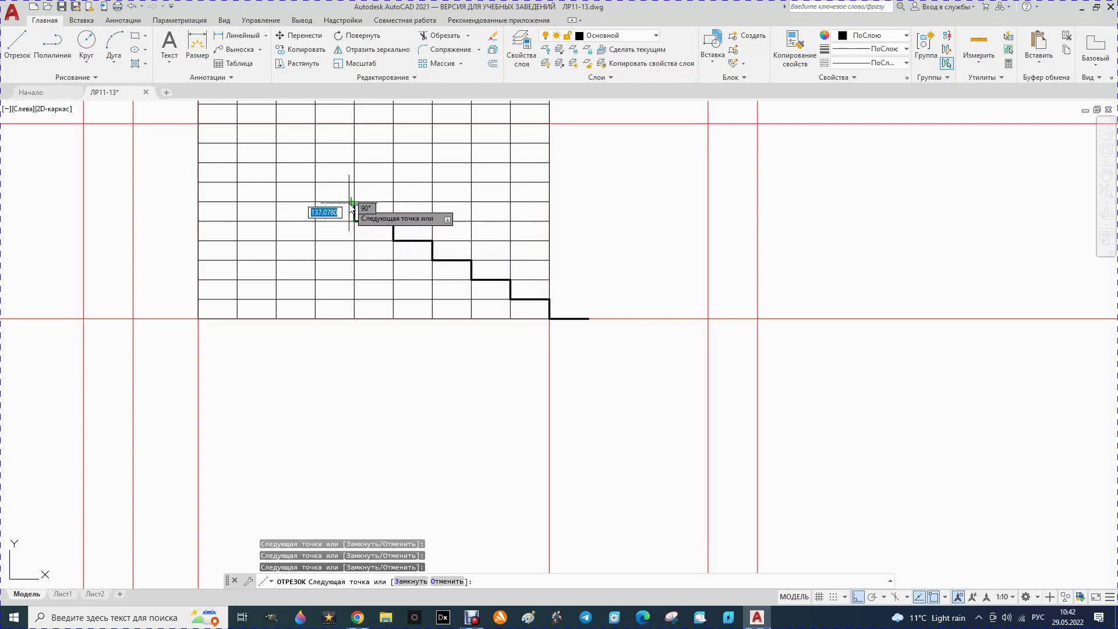
{"action": "left_click", "coordinate": [354, 202]}
{"action": "left_click", "coordinate": [315, 182]}
{"action": "left_click", "coordinate": [277, 182]}
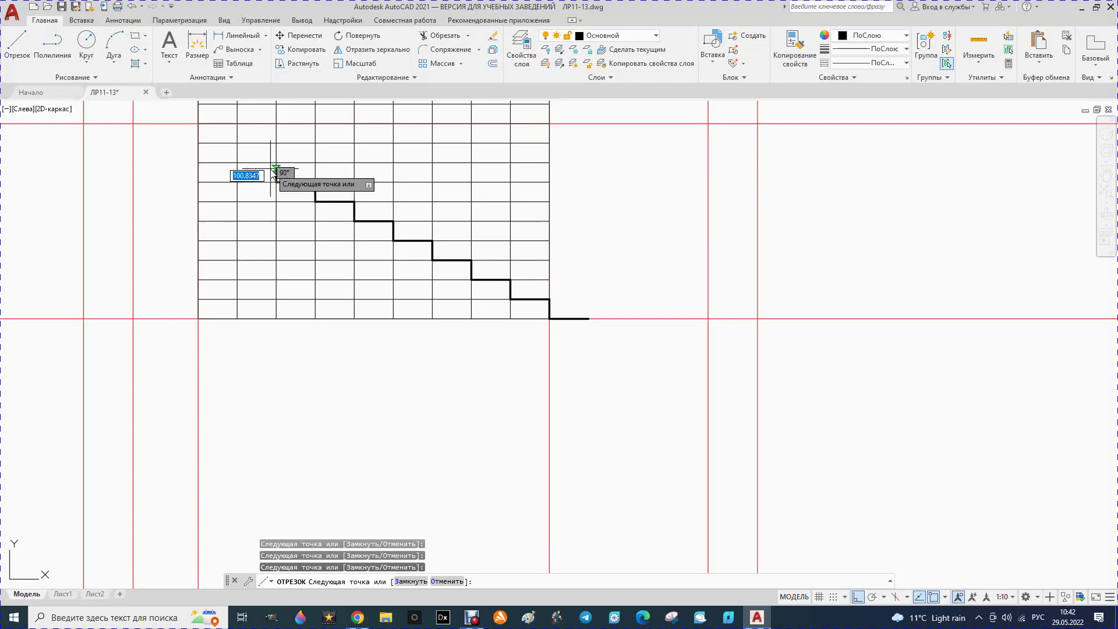
{"action": "left_click", "coordinate": [277, 163]}
{"action": "left_click", "coordinate": [238, 163]}
{"action": "left_click", "coordinate": [237, 143]}
{"action": "scroll", "coordinate": [243, 146], "scroll_direction": "down", "scroll_amount": 1}
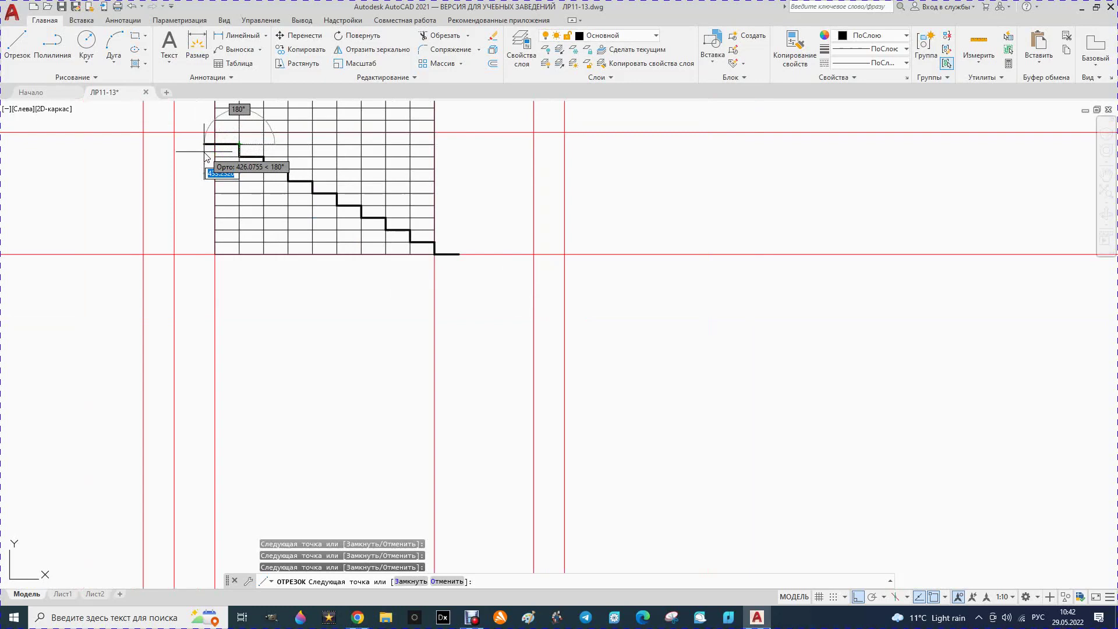
{"action": "left_click", "coordinate": [216, 144]}
{"action": "left_click", "coordinate": [216, 134]}
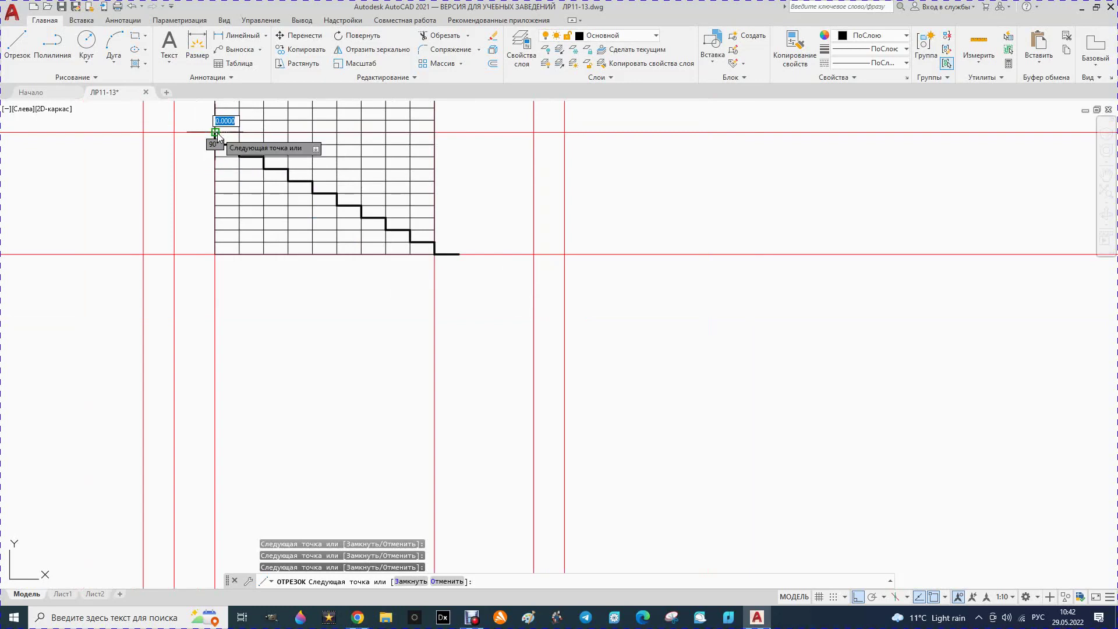
Step: Draw a 3000 leftward line, then delete it
{"action": "type", "text": "3000"}
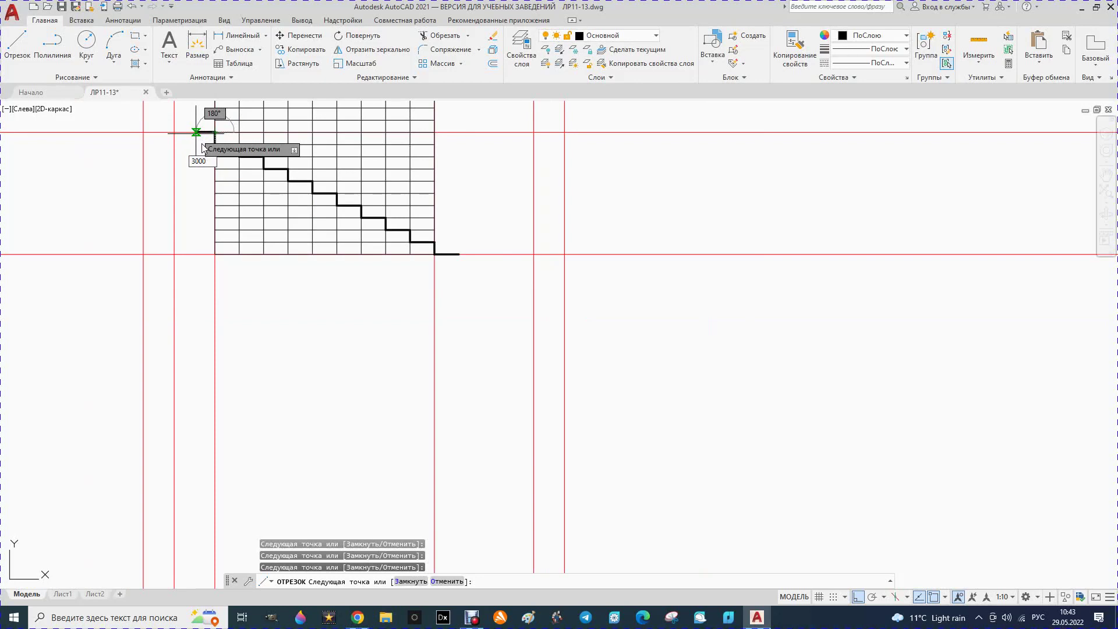
{"action": "key", "text": "Return"}
{"action": "key", "text": "Escape"}
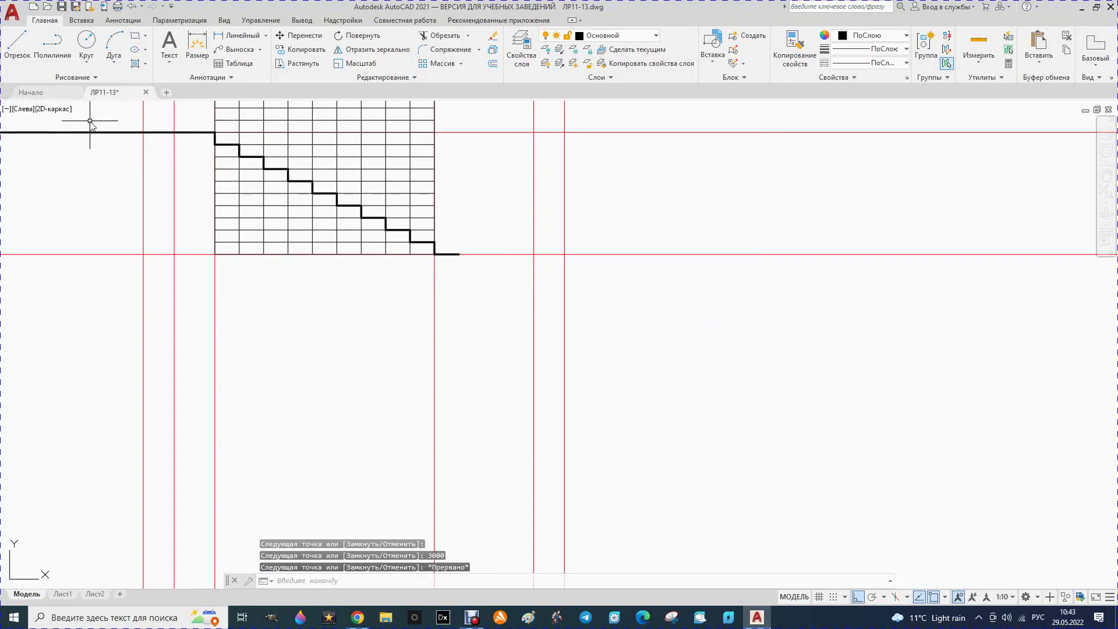
{"action": "left_click", "coordinate": [76, 133]}
{"action": "key", "text": "Delete"}
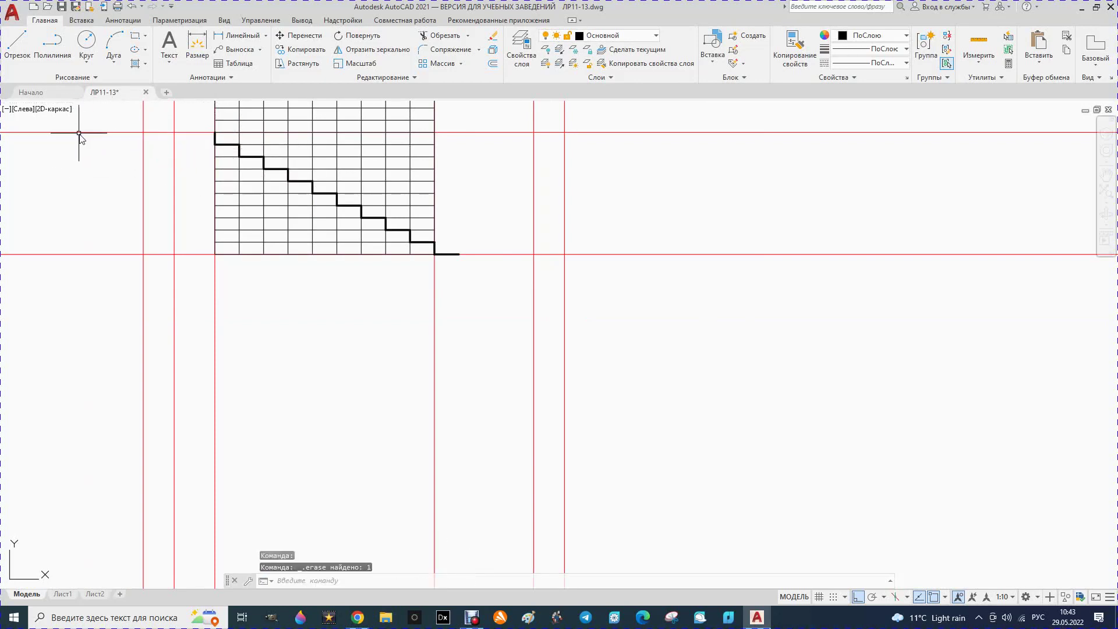
Step: Draw a 300 line from the top step corner
{"action": "left_click", "coordinate": [18, 43]}
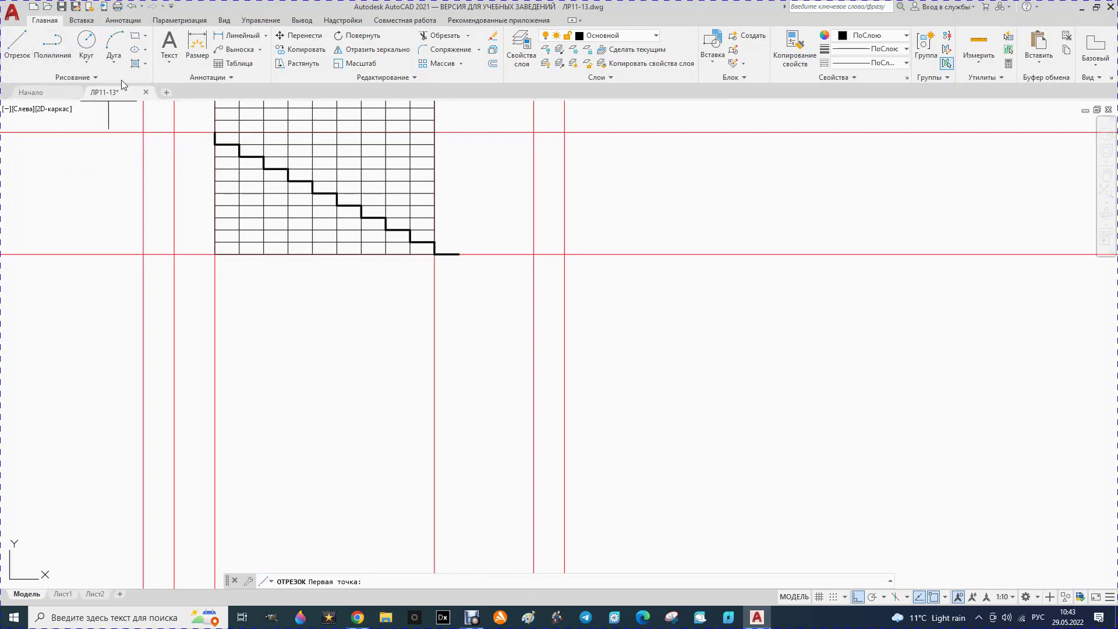
{"action": "left_click", "coordinate": [215, 132]}
{"action": "type", "text": "300"}
{"action": "key", "text": "Return"}
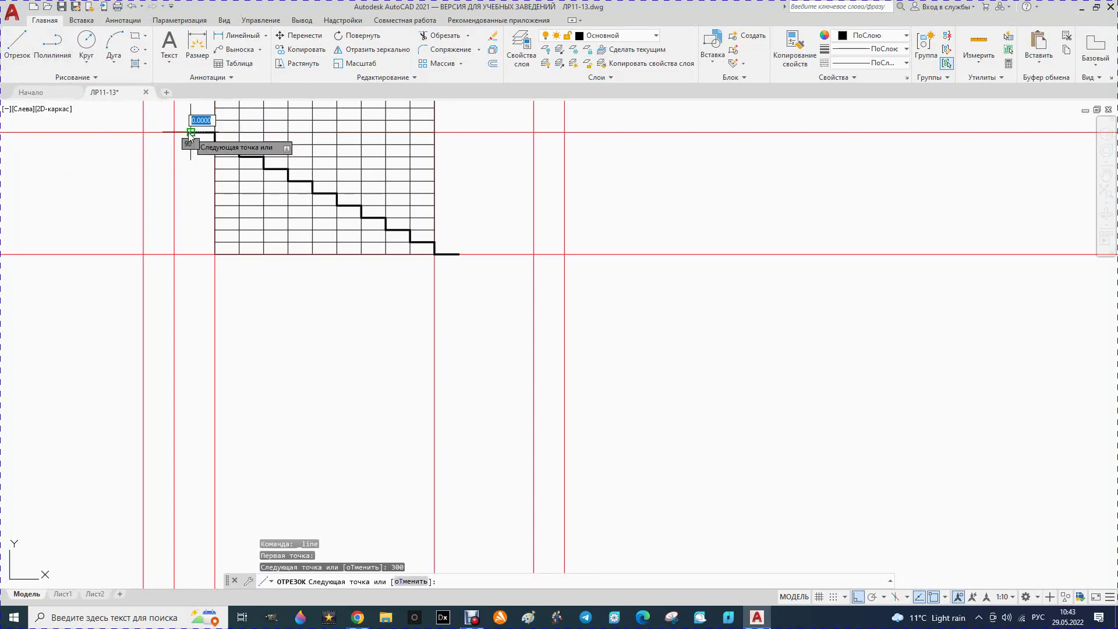
{"action": "key", "text": "Escape"}
{"action": "scroll", "coordinate": [223, 240], "scroll_direction": "down", "scroll_amount": 2}
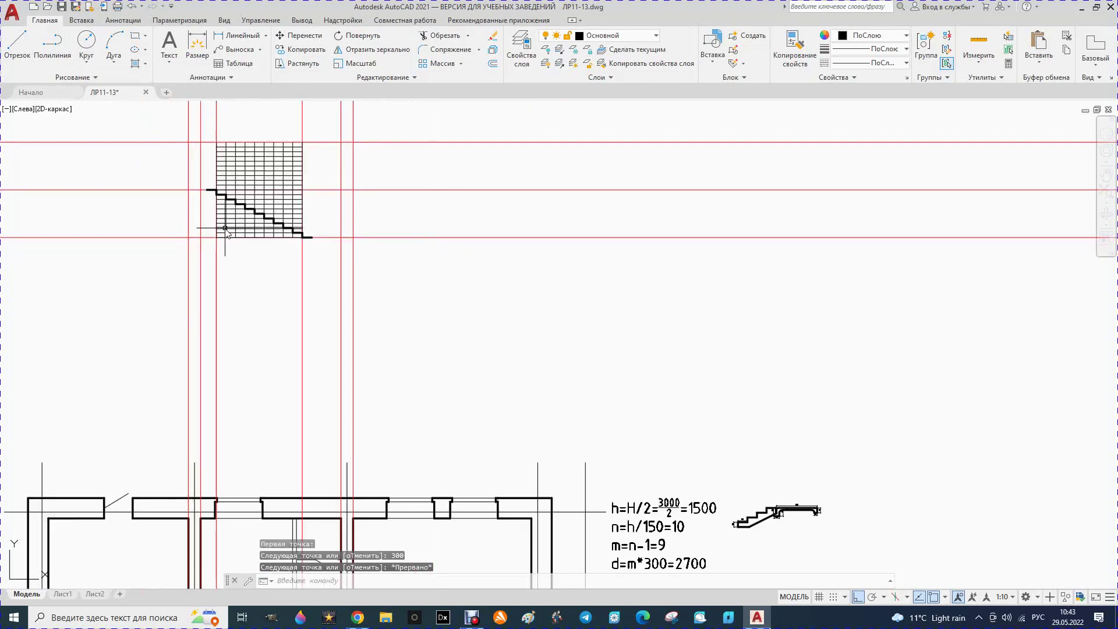
{"action": "scroll", "coordinate": [169, 157], "scroll_direction": "up", "scroll_amount": 2}
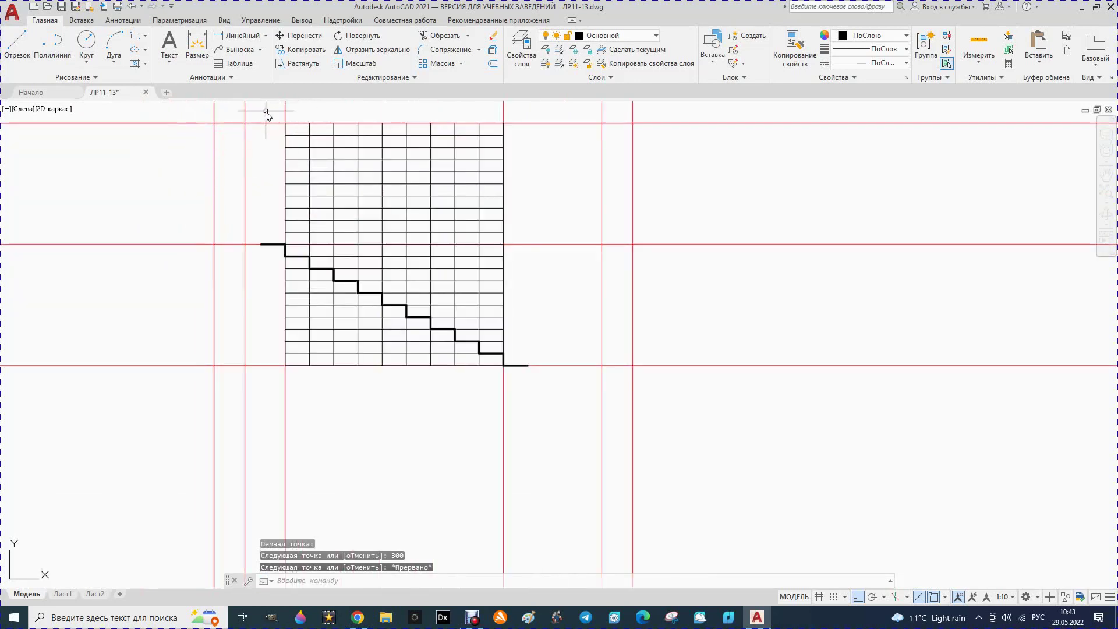
{"action": "scroll", "coordinate": [265, 114], "scroll_direction": "up", "scroll_amount": 2}
Step: Start the upper flight at the landing point with its first four risers and three treads
{"action": "left_click", "coordinate": [18, 44]}
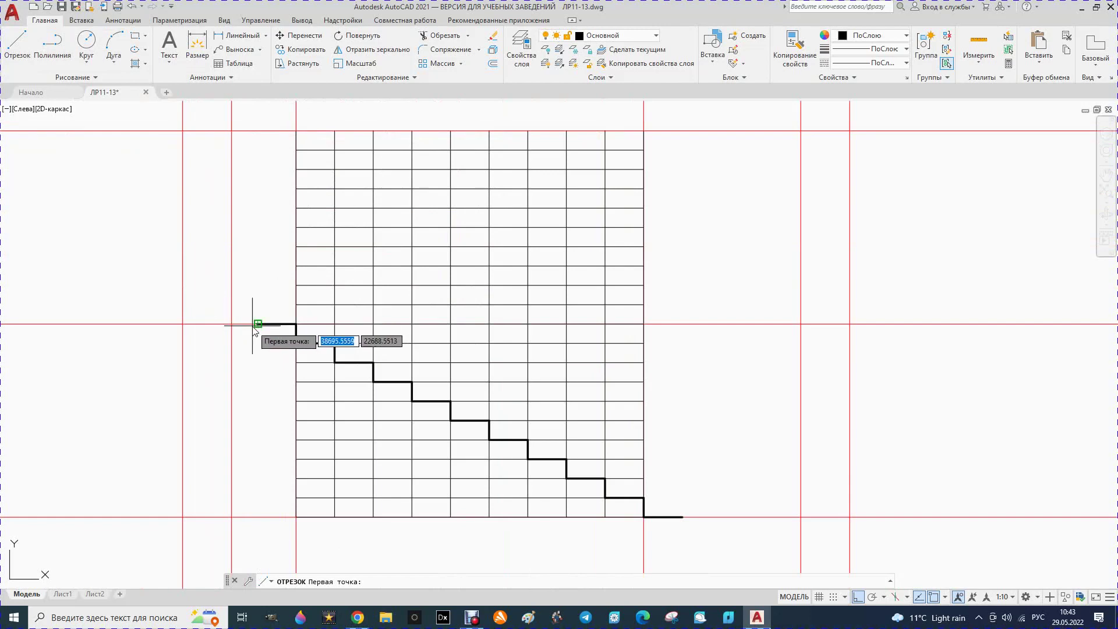
{"action": "left_click", "coordinate": [296, 324]}
{"action": "left_click", "coordinate": [296, 304]}
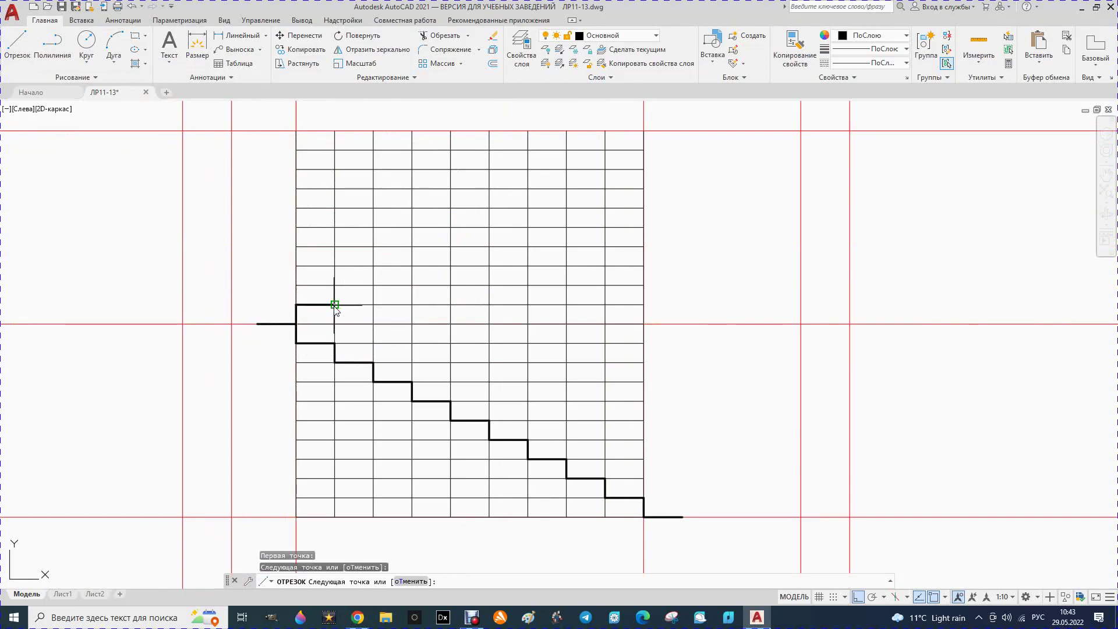
{"action": "left_click", "coordinate": [335, 305]}
{"action": "left_click", "coordinate": [335, 285]}
{"action": "left_click", "coordinate": [373, 285]}
{"action": "left_click", "coordinate": [373, 266]}
{"action": "left_click", "coordinate": [412, 267]}
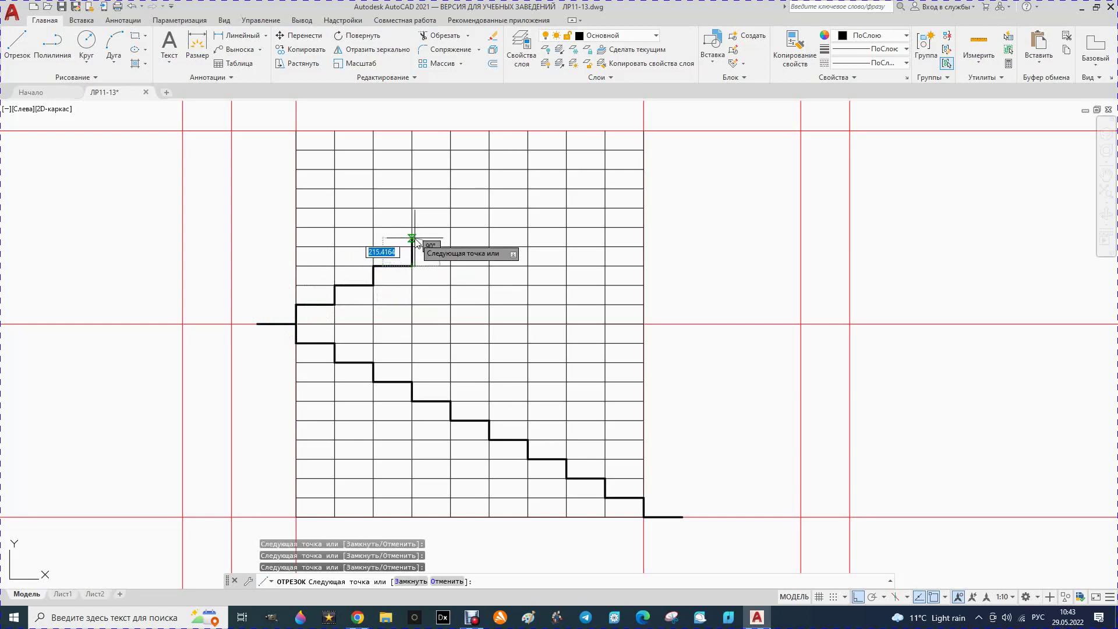
{"action": "left_click", "coordinate": [411, 246]}
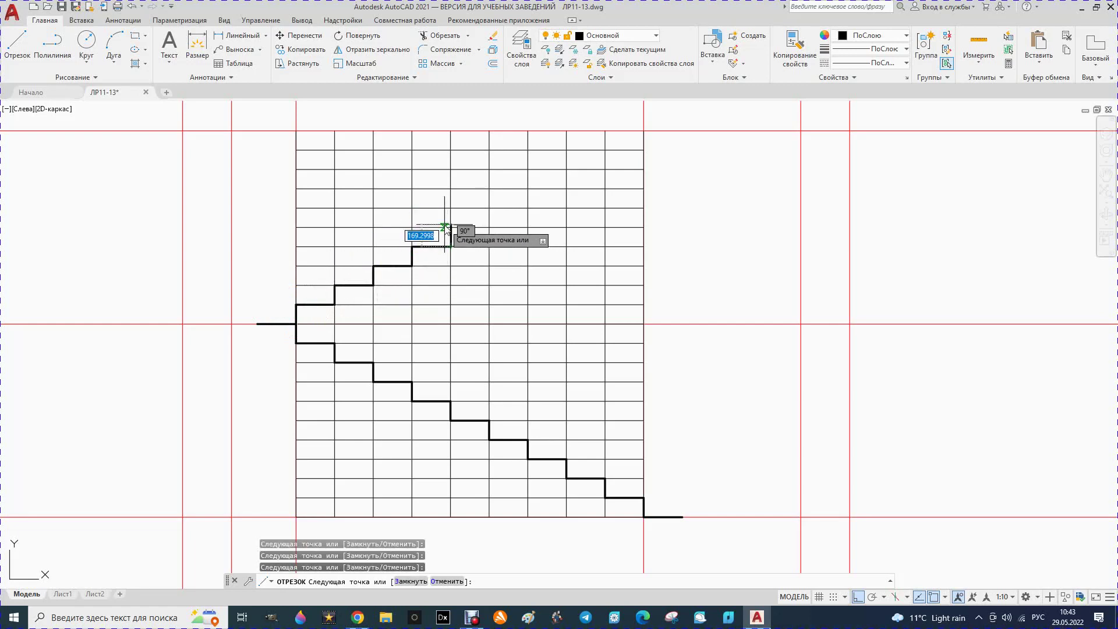
Step: Continue the upper flight's risers and treads up to the top floor line
{"action": "left_click", "coordinate": [451, 228]}
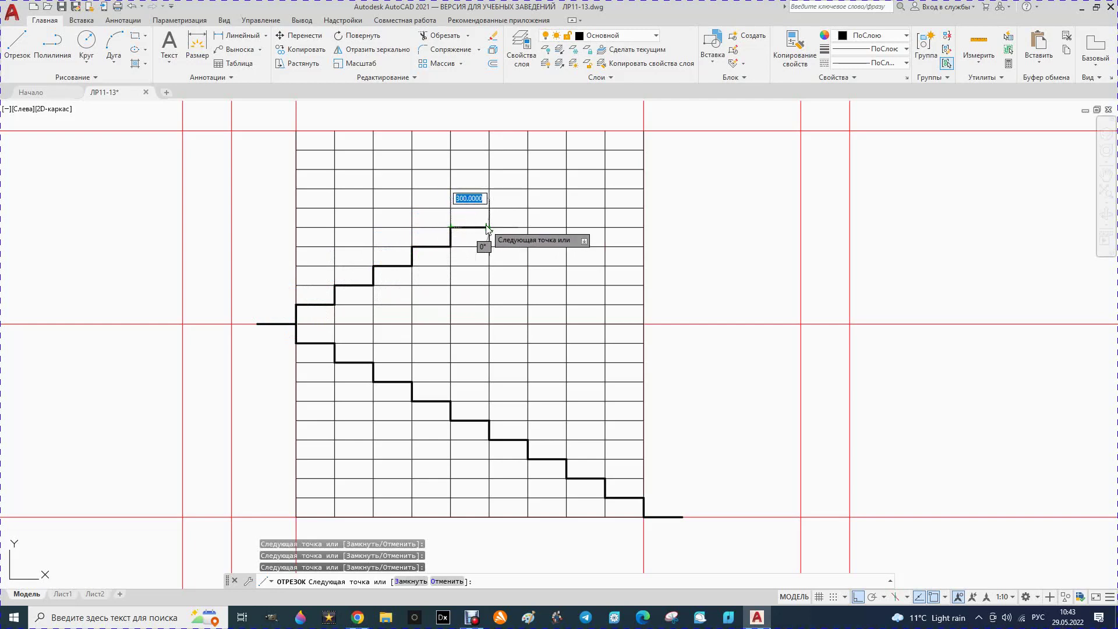
{"action": "left_click", "coordinate": [489, 227]}
{"action": "left_click", "coordinate": [489, 208]}
{"action": "left_click", "coordinate": [527, 208]}
{"action": "left_click", "coordinate": [527, 189]}
{"action": "left_click", "coordinate": [566, 189]}
{"action": "left_click", "coordinate": [567, 169]}
{"action": "left_click", "coordinate": [605, 170]}
{"action": "left_click", "coordinate": [605, 150]}
{"action": "left_click", "coordinate": [644, 150]}
{"action": "left_click", "coordinate": [644, 131]}
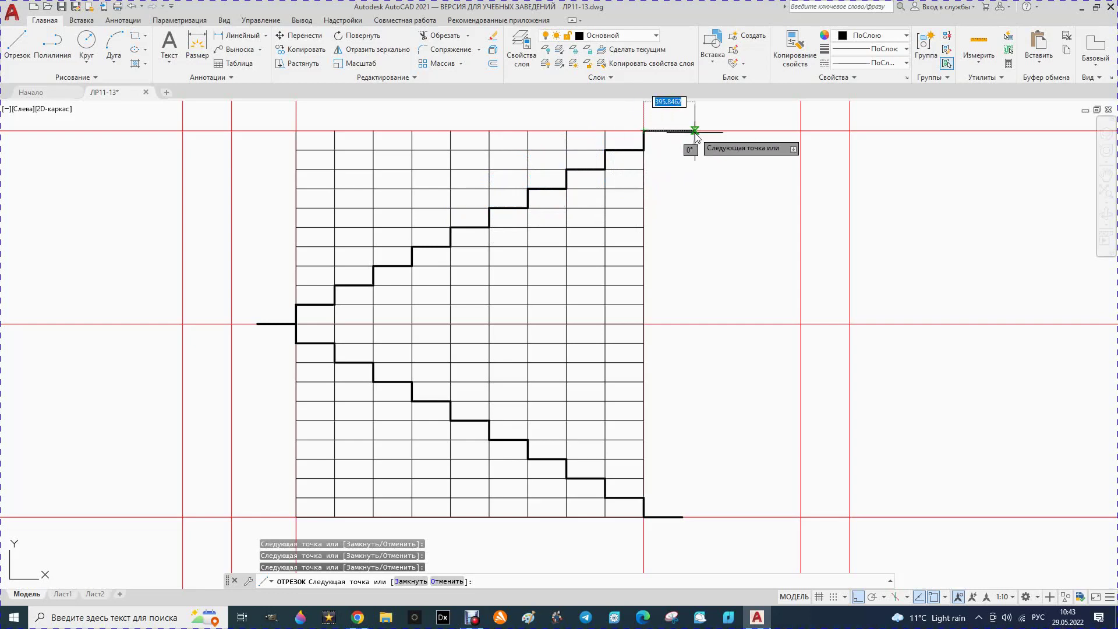
Step: Finish the upper flight with a 300 top tread
{"action": "type", "text": "300"}
{"action": "key", "text": "Return"}
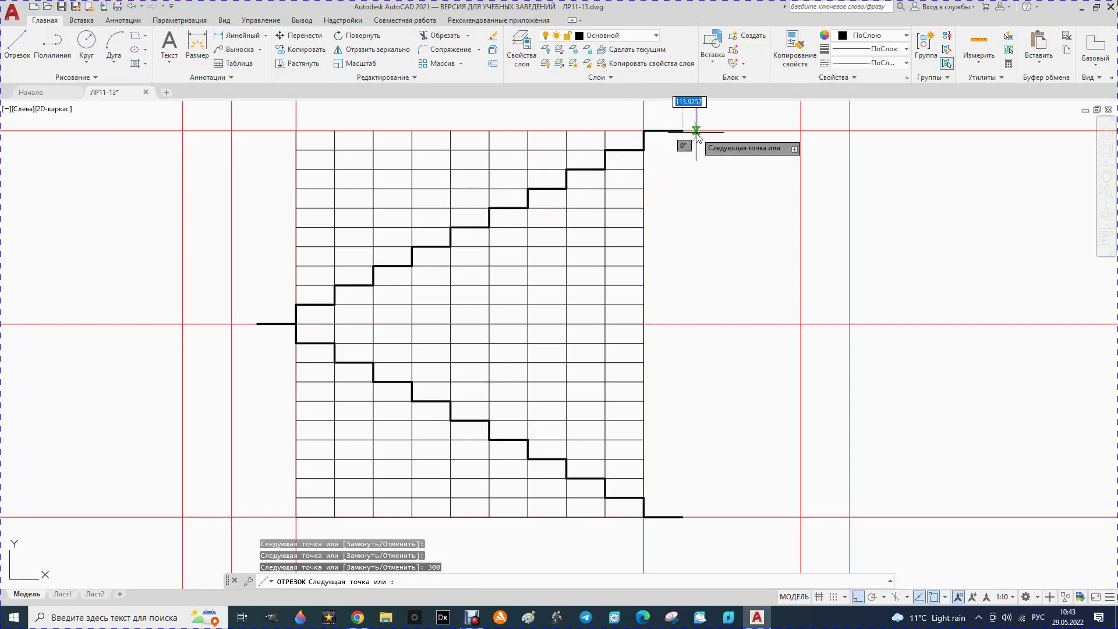
{"action": "key", "text": "Escape"}
{"action": "scroll", "coordinate": [497, 208], "scroll_direction": "down", "scroll_amount": 2}
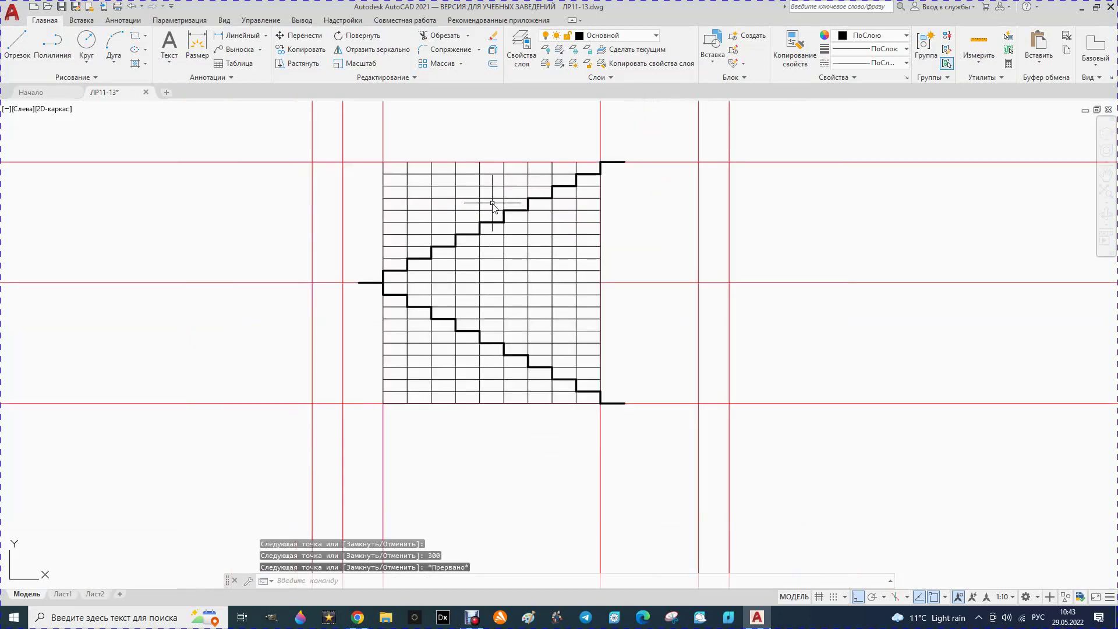
Step: Move the small dimensioned stair section diagonally, Ortho off, to sit above the stair grid
{"action": "scroll", "coordinate": [492, 203], "scroll_direction": "down", "scroll_amount": 2}
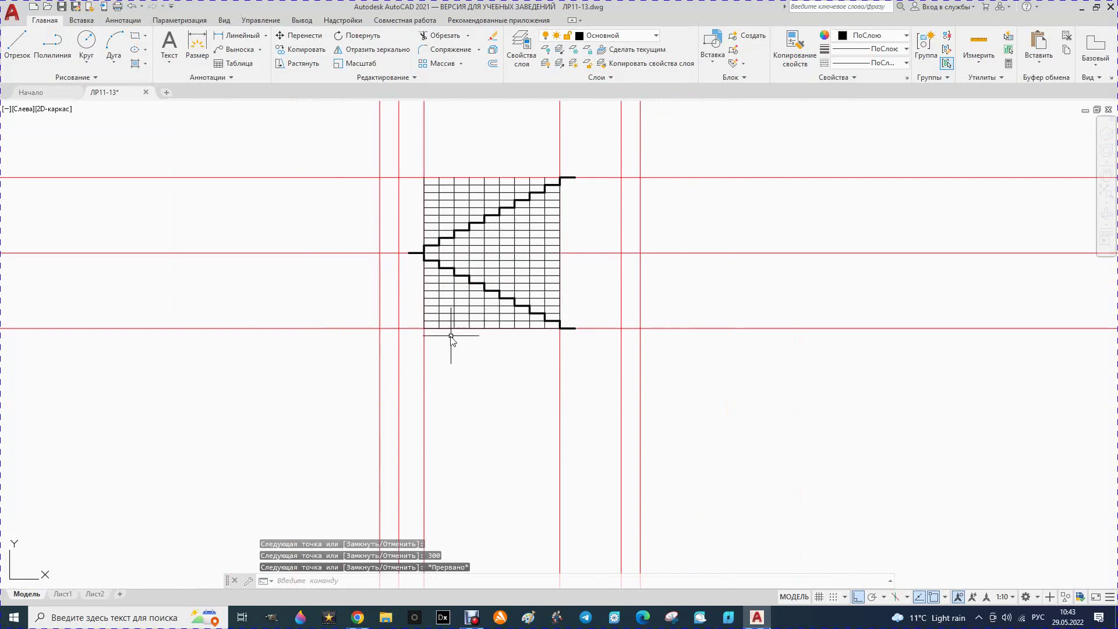
{"action": "scroll", "coordinate": [425, 325], "scroll_direction": "down", "scroll_amount": 2}
{"action": "scroll", "coordinate": [412, 317], "scroll_direction": "down", "scroll_amount": 2}
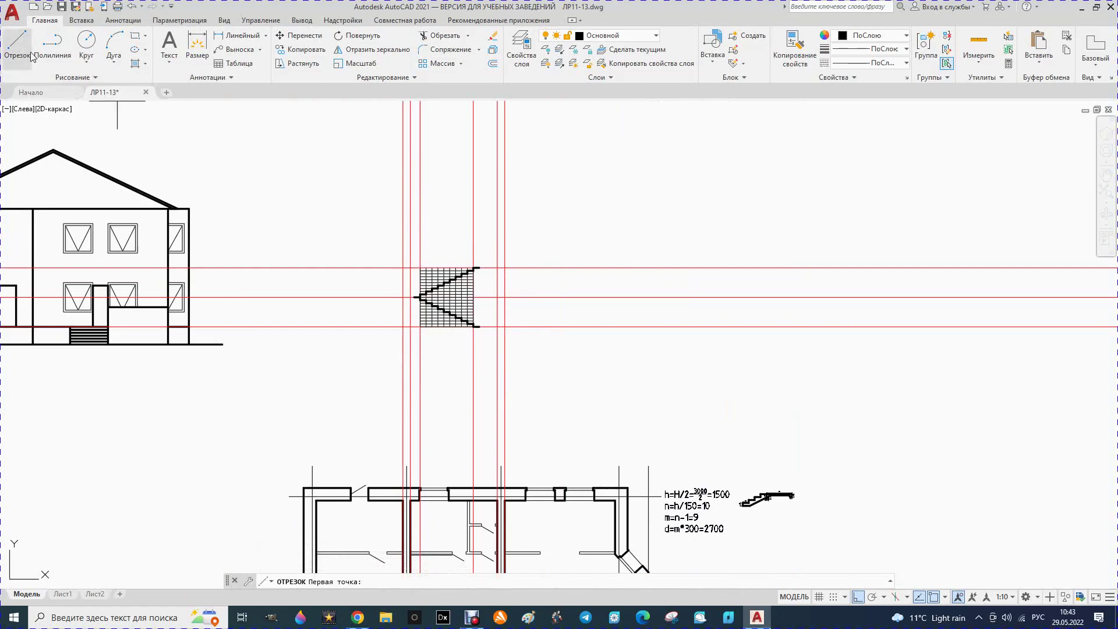
{"action": "left_click", "coordinate": [731, 503]}
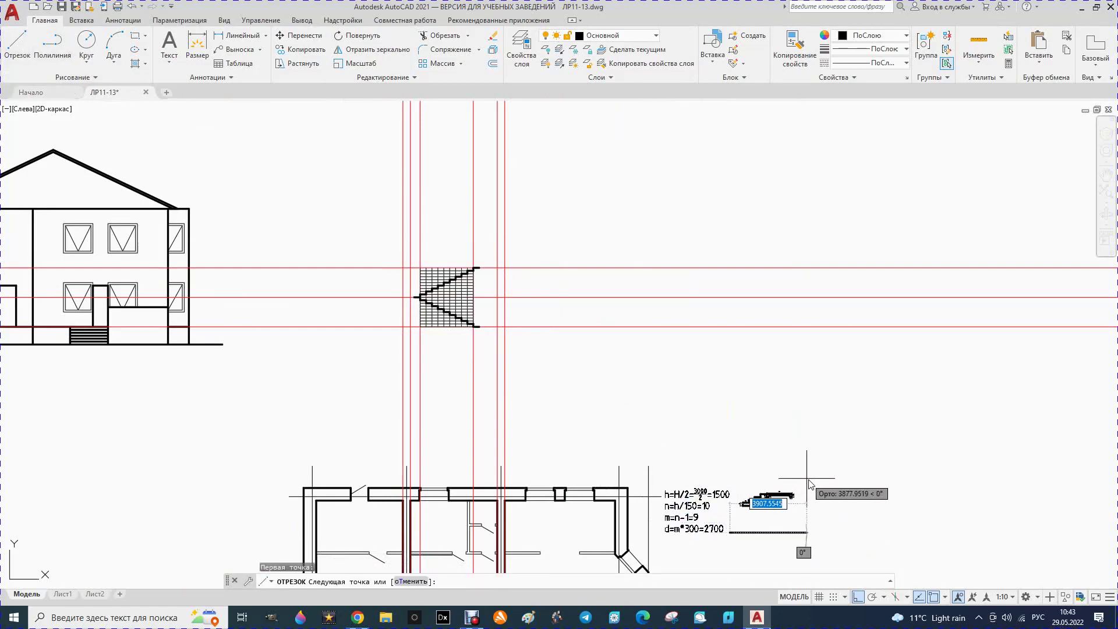
{"action": "key", "text": "Escape"}
{"action": "key", "text": "Escape"}
{"action": "mouse_move", "coordinate": [740, 463]}
{"action": "left_mouse_down"}
{"action": "mouse_move", "coordinate": [720, 509]}
{"action": "mouse_move", "coordinate": [753, 521]}
{"action": "left_mouse_up"}
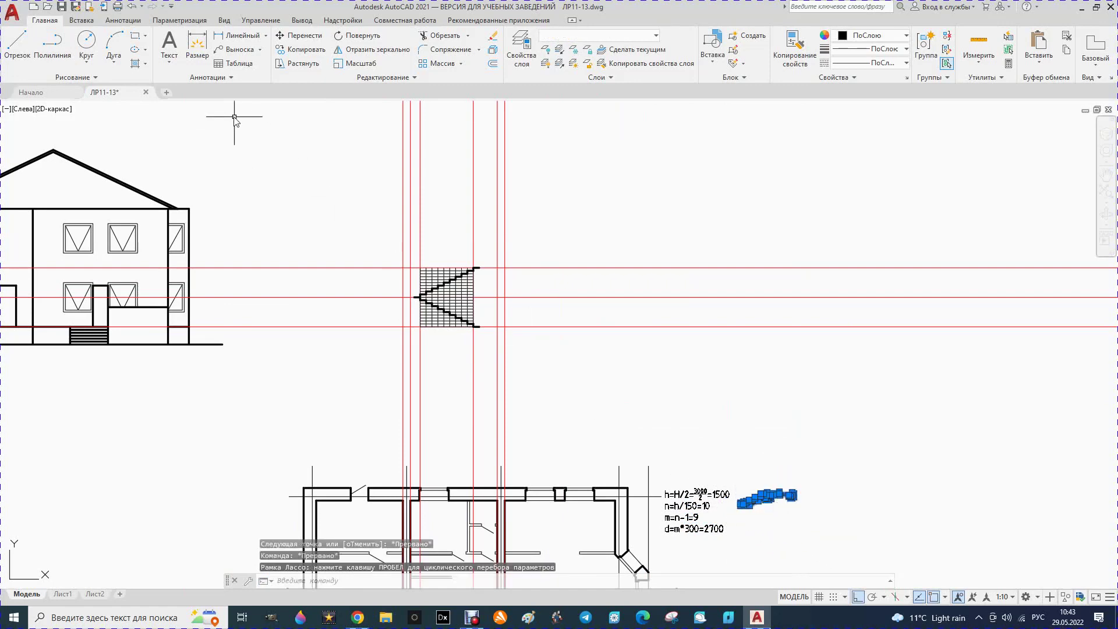
{"action": "left_click", "coordinate": [289, 39]}
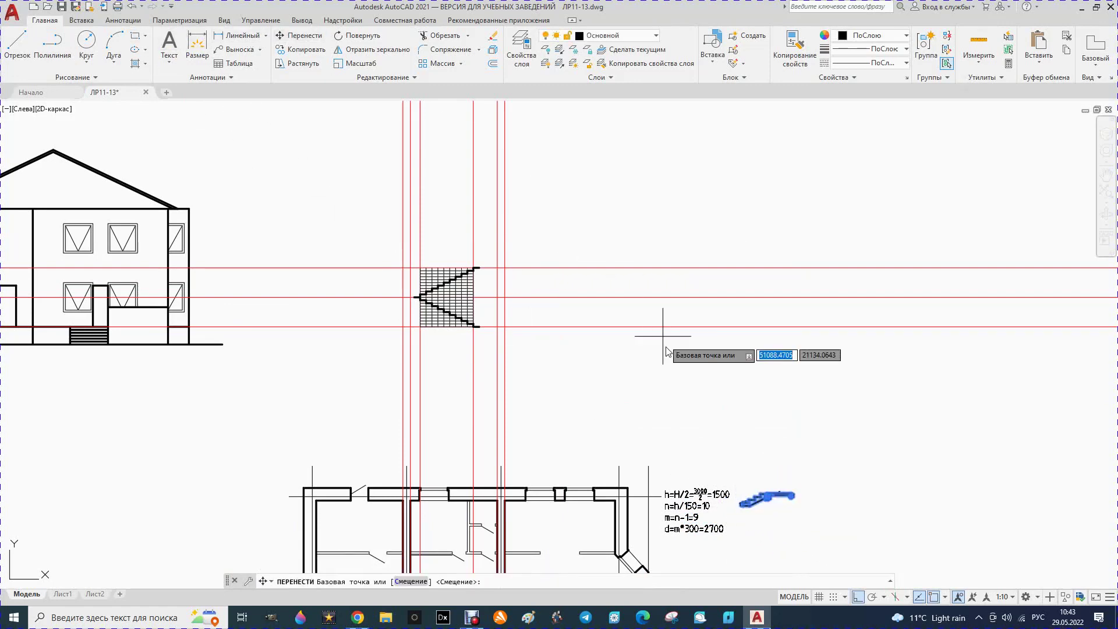
{"action": "left_click", "coordinate": [745, 502]}
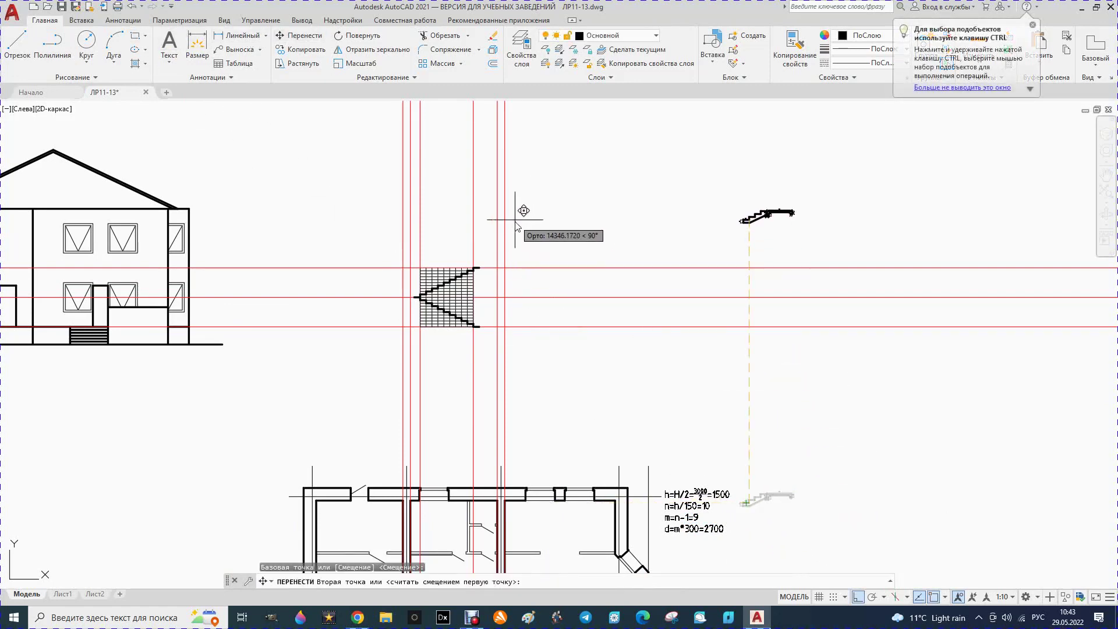
{"action": "key", "text": "F8"}
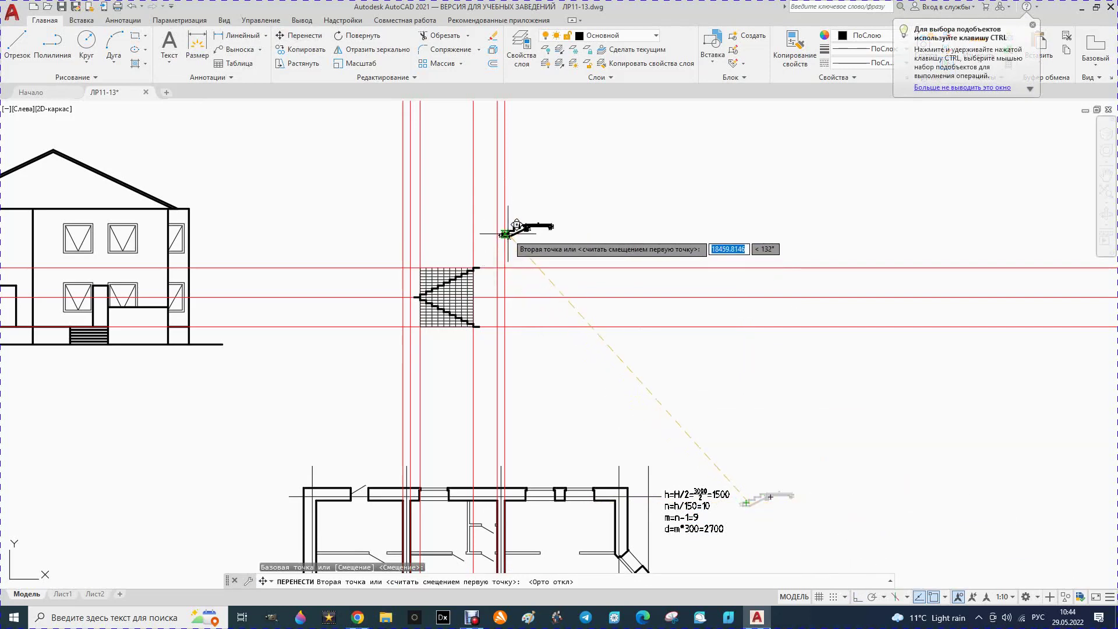
{"action": "scroll", "coordinate": [515, 228], "scroll_direction": "up", "scroll_amount": 3}
{"action": "scroll", "coordinate": [539, 274], "scroll_direction": "up", "scroll_amount": 2}
{"action": "left_click", "coordinate": [541, 274]}
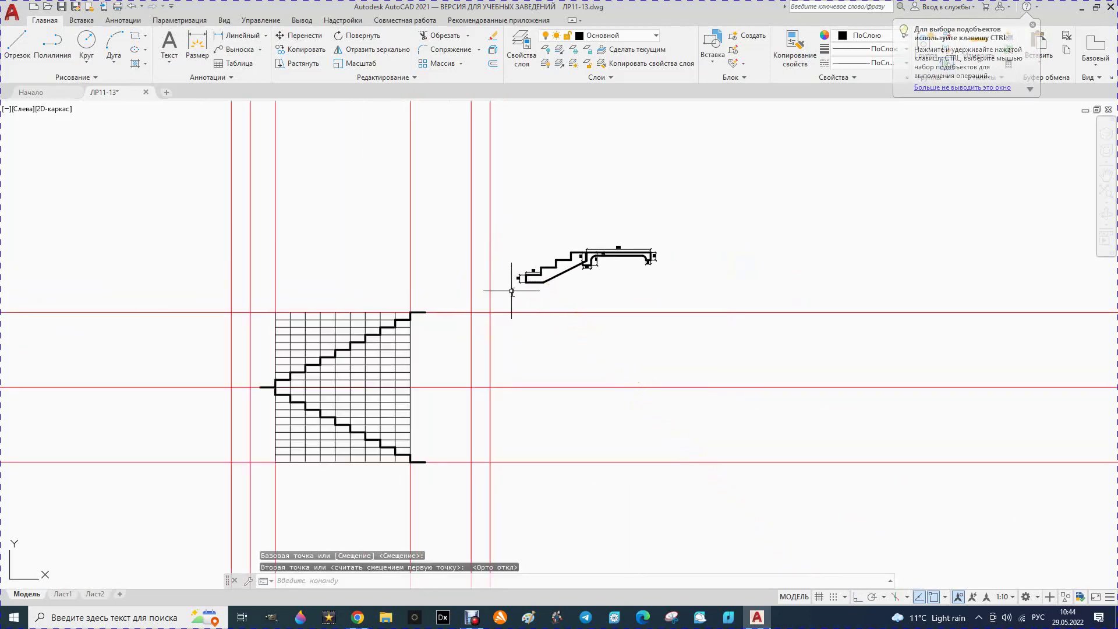
Step: Zoom in and delete the 150 height dimension, keeping the 300 tread dimension
{"action": "scroll", "coordinate": [585, 273], "scroll_direction": "up", "scroll_amount": 2}
{"action": "scroll", "coordinate": [582, 279], "scroll_direction": "up", "scroll_amount": 2}
{"action": "scroll", "coordinate": [604, 252], "scroll_direction": "up", "scroll_amount": 2}
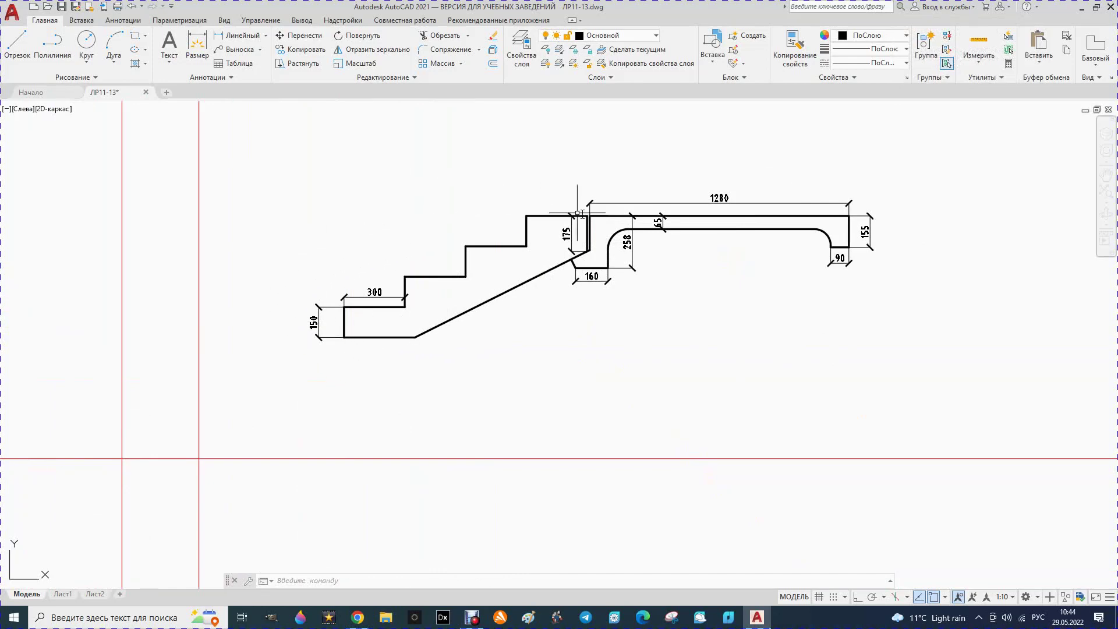
{"action": "scroll", "coordinate": [492, 313], "scroll_direction": "down", "scroll_amount": 2}
{"action": "scroll", "coordinate": [500, 317], "scroll_direction": "down", "scroll_amount": 2}
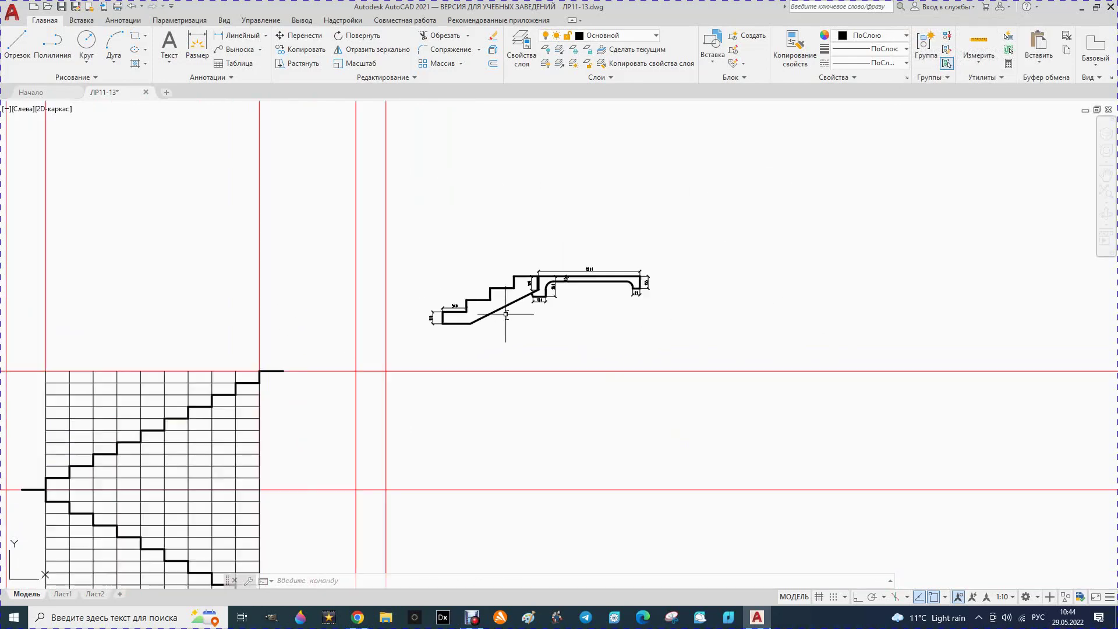
{"action": "scroll", "coordinate": [439, 315], "scroll_direction": "up", "scroll_amount": 4}
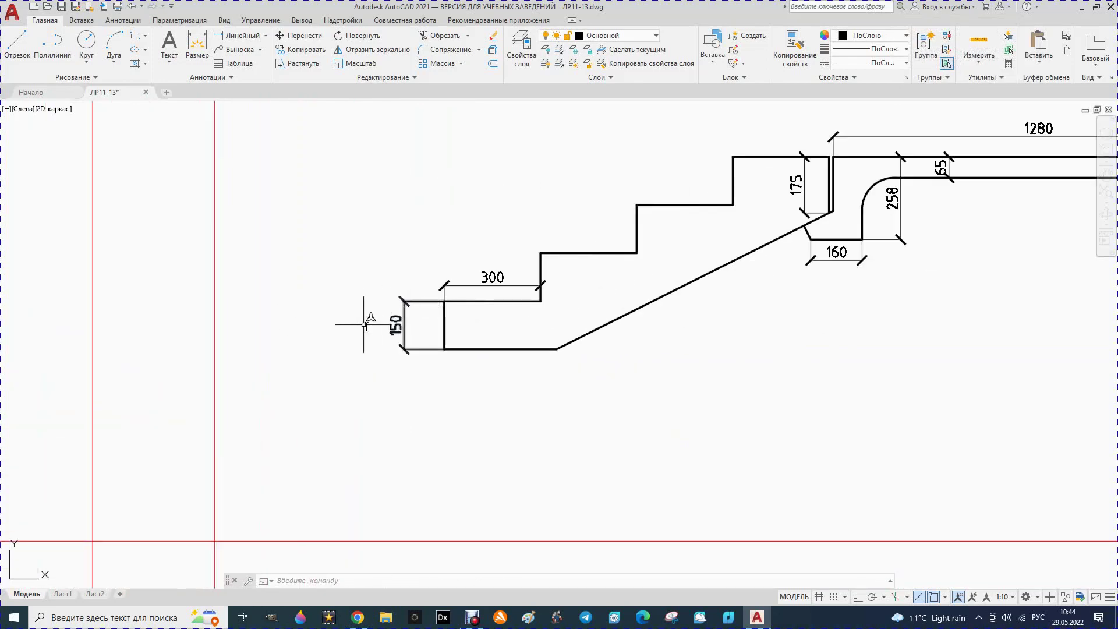
{"action": "scroll", "coordinate": [274, 330], "scroll_direction": "down", "scroll_amount": 4}
{"action": "scroll", "coordinate": [441, 320], "scroll_direction": "up", "scroll_amount": 2}
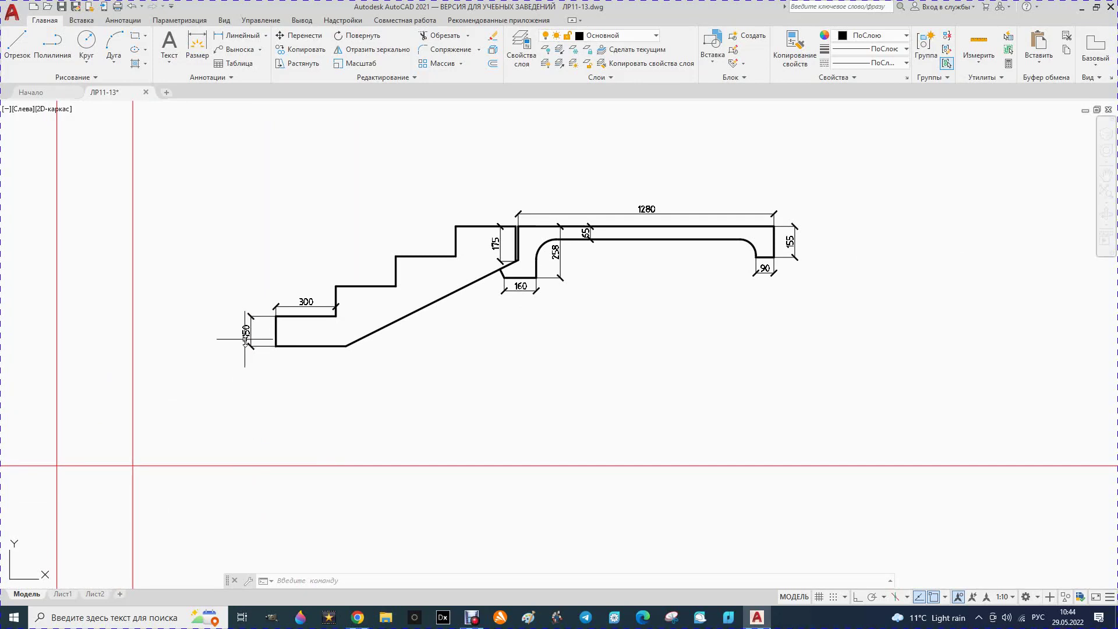
{"action": "key", "text": "Delete"}
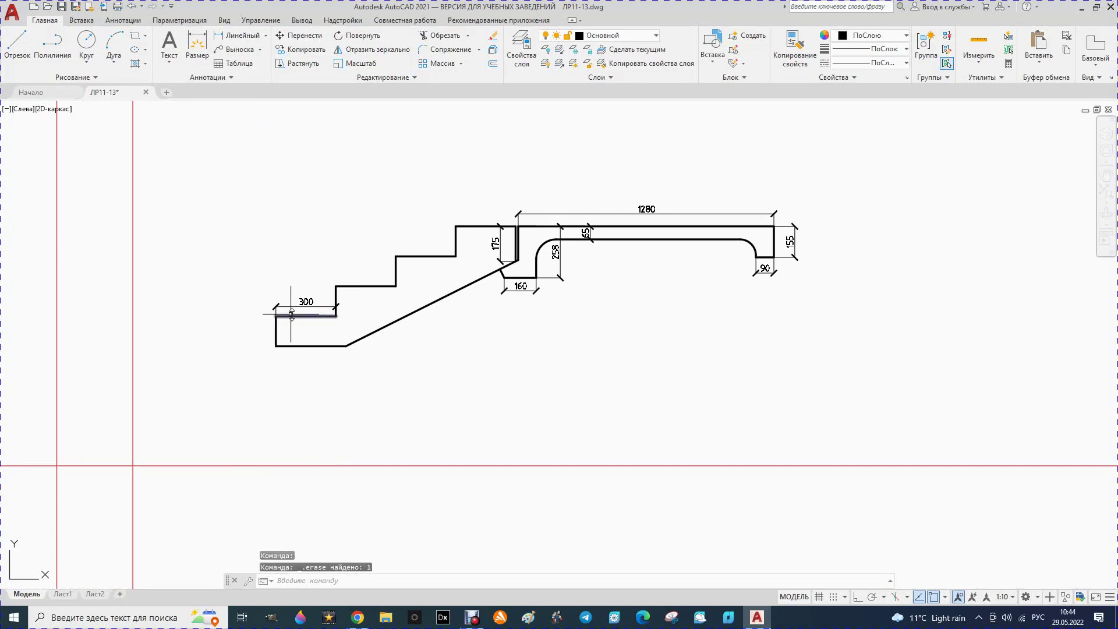
Step: Erase the 300, 1280, 258 and 65 dimensions and the small mark on the top edge
{"action": "left_click", "coordinate": [306, 303]}
{"action": "key", "text": "Delete"}
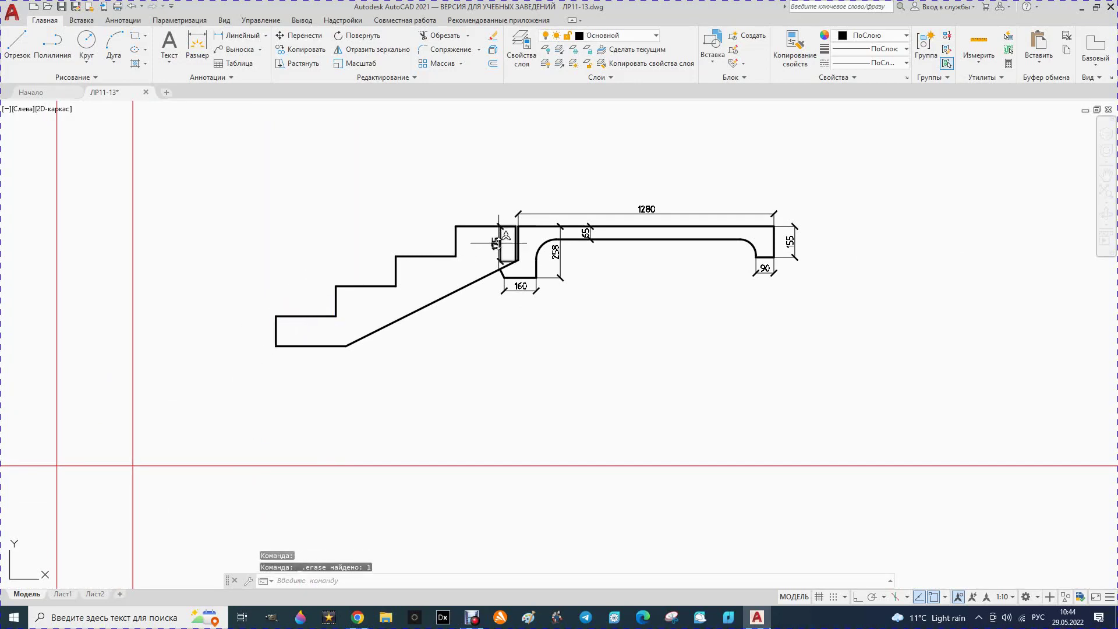
{"action": "left_click", "coordinate": [535, 216]}
{"action": "key", "text": "Delete"}
{"action": "left_click", "coordinate": [561, 257]}
{"action": "left_click", "coordinate": [587, 232]}
{"action": "key", "text": "Delete"}
{"action": "left_click", "coordinate": [587, 231]}
{"action": "key", "text": "Delete"}
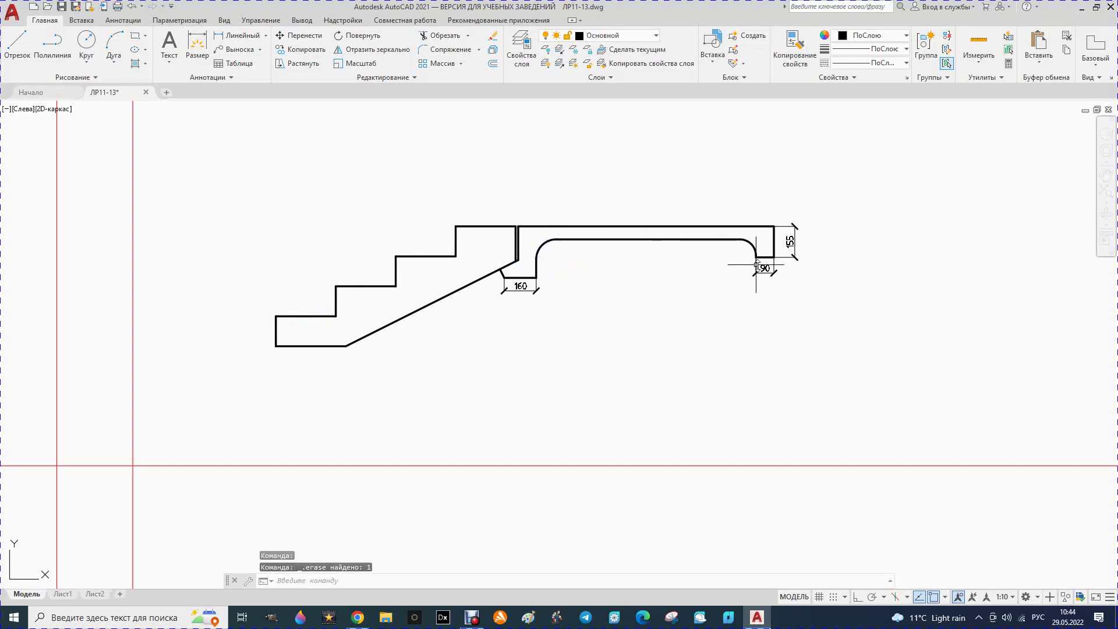
Step: Erase the 155, 90 and 160 dimensions from the copied profile
{"action": "left_click", "coordinate": [777, 269]}
{"action": "left_click", "coordinate": [790, 242]}
{"action": "key", "text": "Delete"}
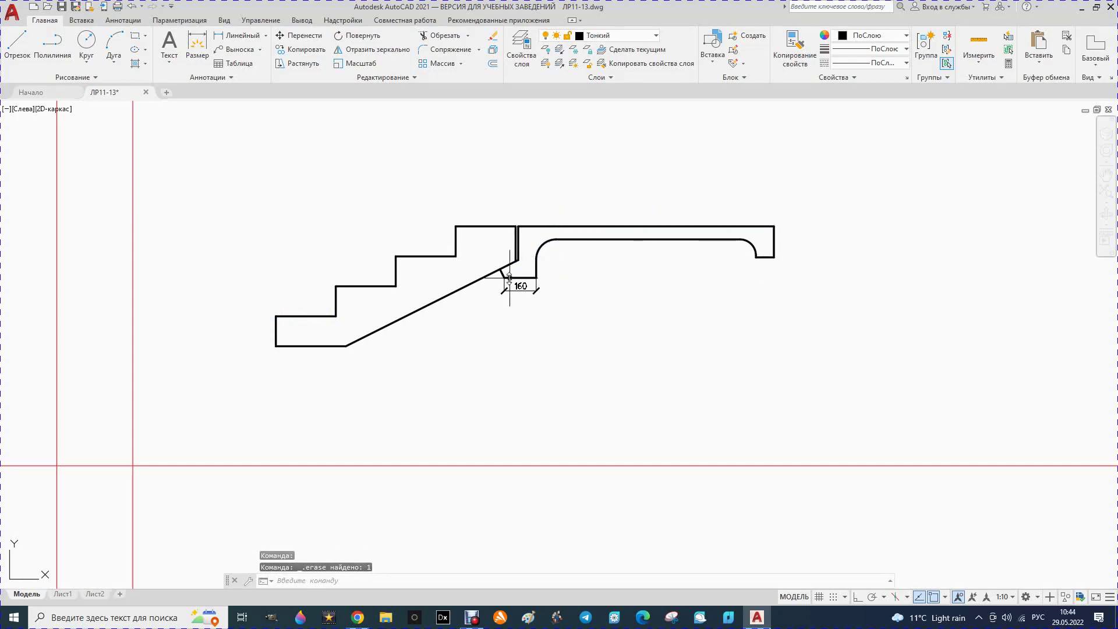
{"action": "left_click", "coordinate": [513, 288]}
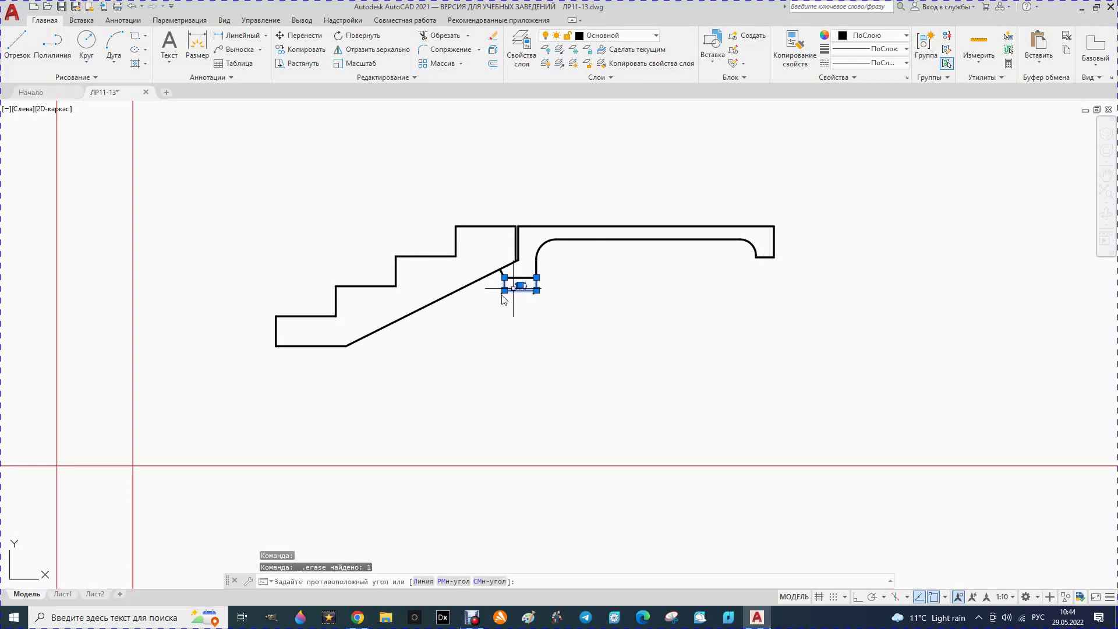
{"action": "key", "text": "Delete"}
{"action": "left_click", "coordinate": [440, 280]}
Step: Erase the upper tread line and the short riser lines of the copied steps
{"action": "left_click", "coordinate": [423, 257]}
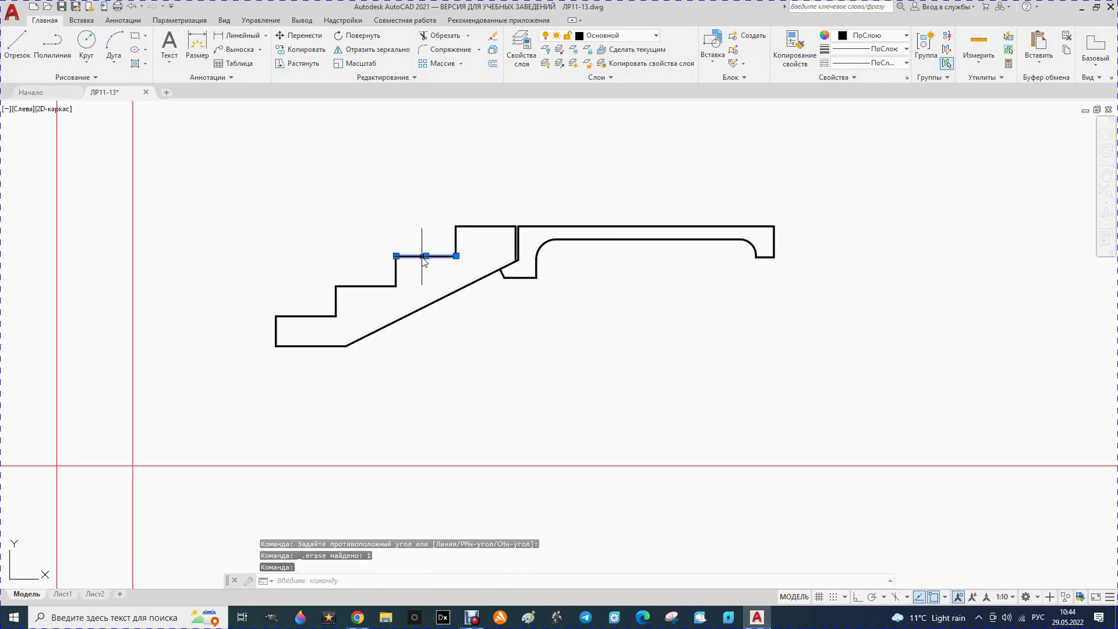
{"action": "key", "text": "Delete"}
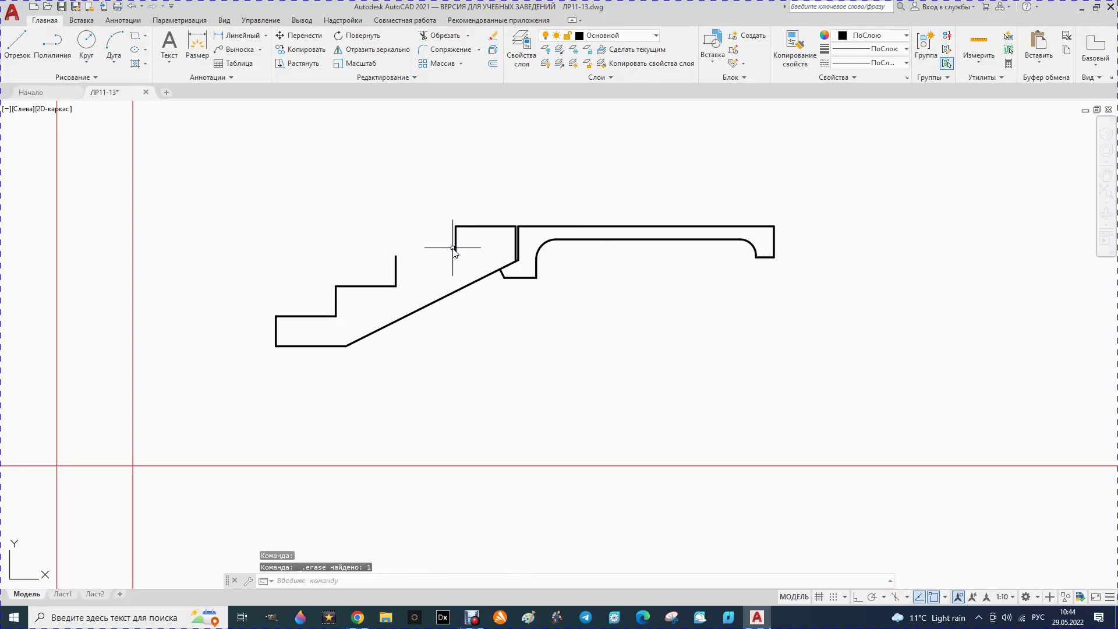
{"action": "left_click", "coordinate": [455, 249]}
{"action": "key", "text": "Delete"}
{"action": "left_click", "coordinate": [395, 271]}
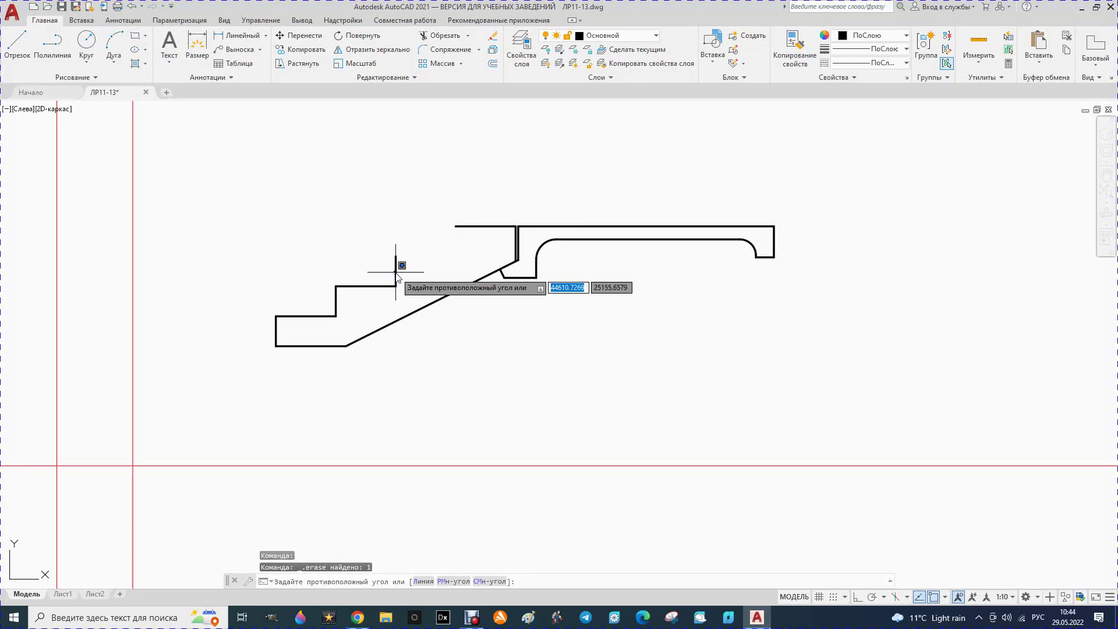
{"action": "left_click", "coordinate": [396, 278]}
{"action": "key", "text": "Delete"}
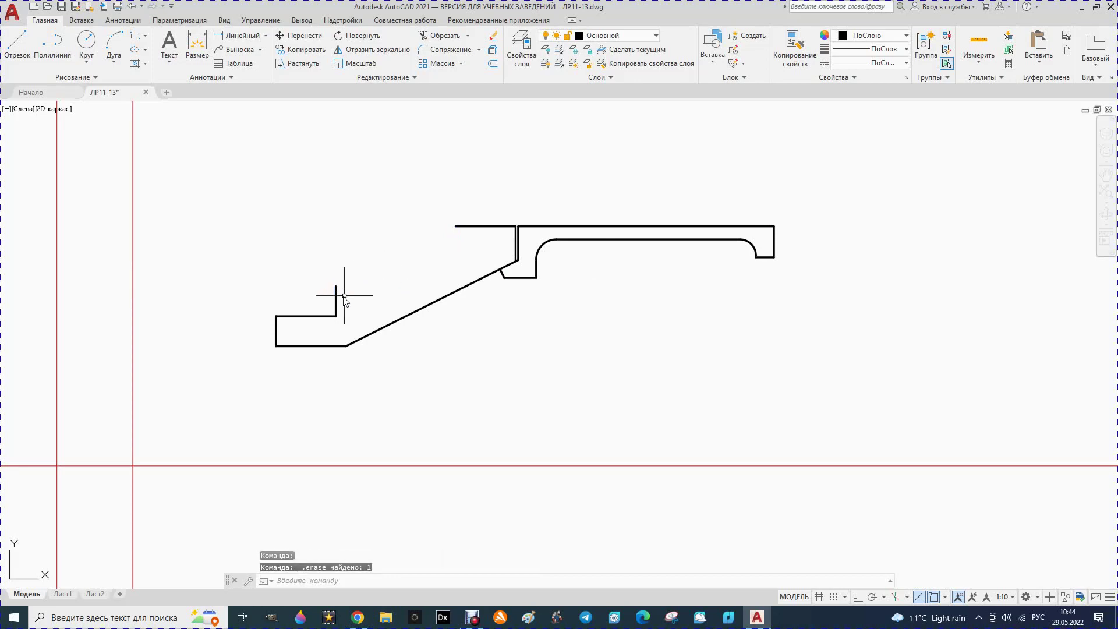
Step: Erase the leftover short vertical and bottom horizontal lines at the stringer's lower end
{"action": "left_click", "coordinate": [337, 304]}
{"action": "key", "text": "Delete"}
{"action": "left_click", "coordinate": [309, 316]}
{"action": "key", "text": "Delete"}
{"action": "key", "text": "Delete"}
{"action": "left_click", "coordinate": [306, 346]}
{"action": "key", "text": "Delete"}
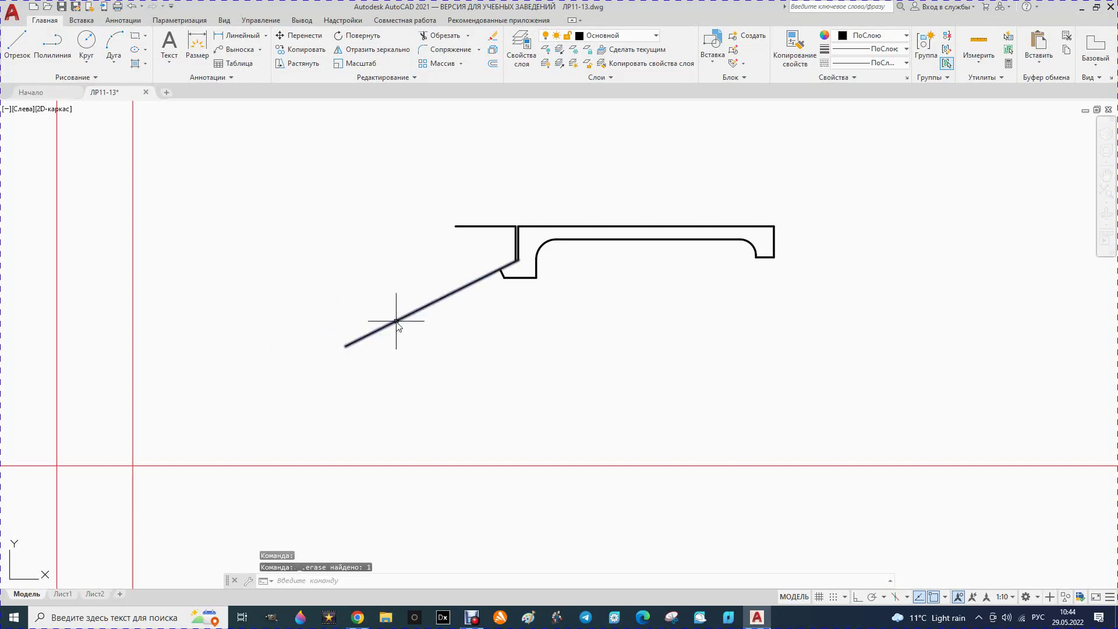
{"action": "scroll", "coordinate": [476, 331], "scroll_direction": "down", "scroll_amount": 4}
Step: Copy the landing profile and stringer from its top corner onto the flight's top corner
{"action": "left_click_drag", "start_coordinate": [399, 274], "coordinate": [259, 279]}
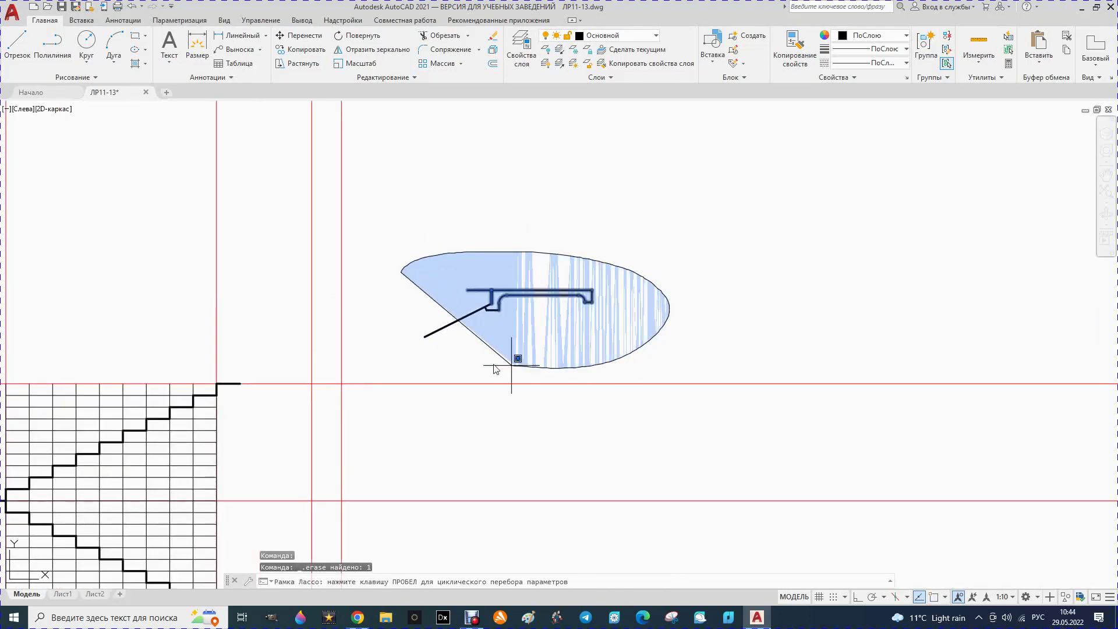
{"action": "left_click", "coordinate": [304, 51]}
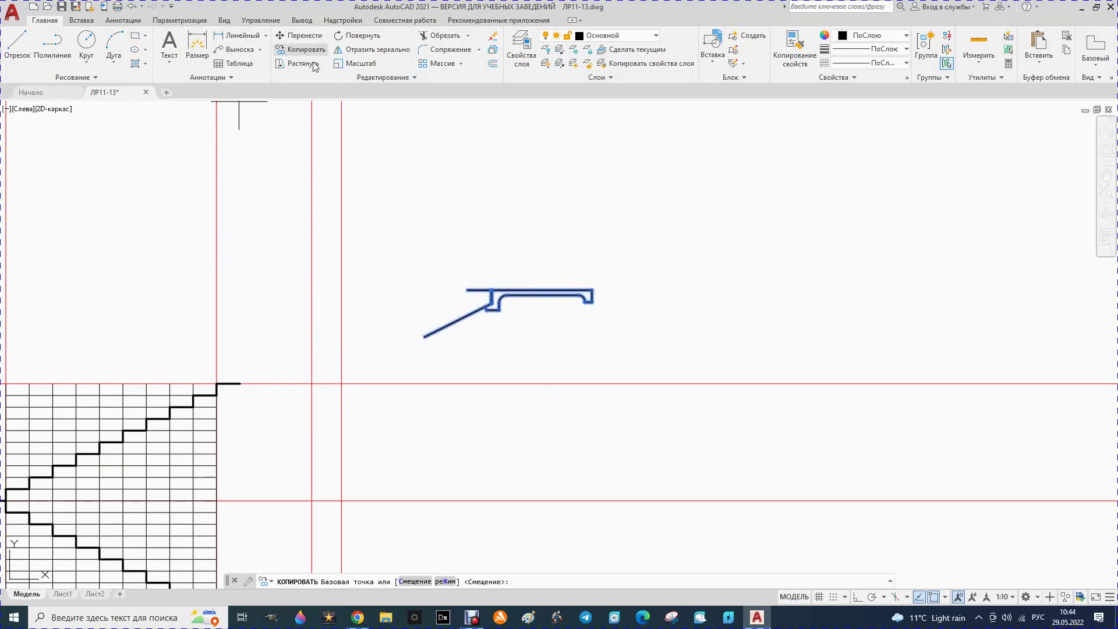
{"action": "scroll", "coordinate": [395, 358], "scroll_direction": "up", "scroll_amount": 2}
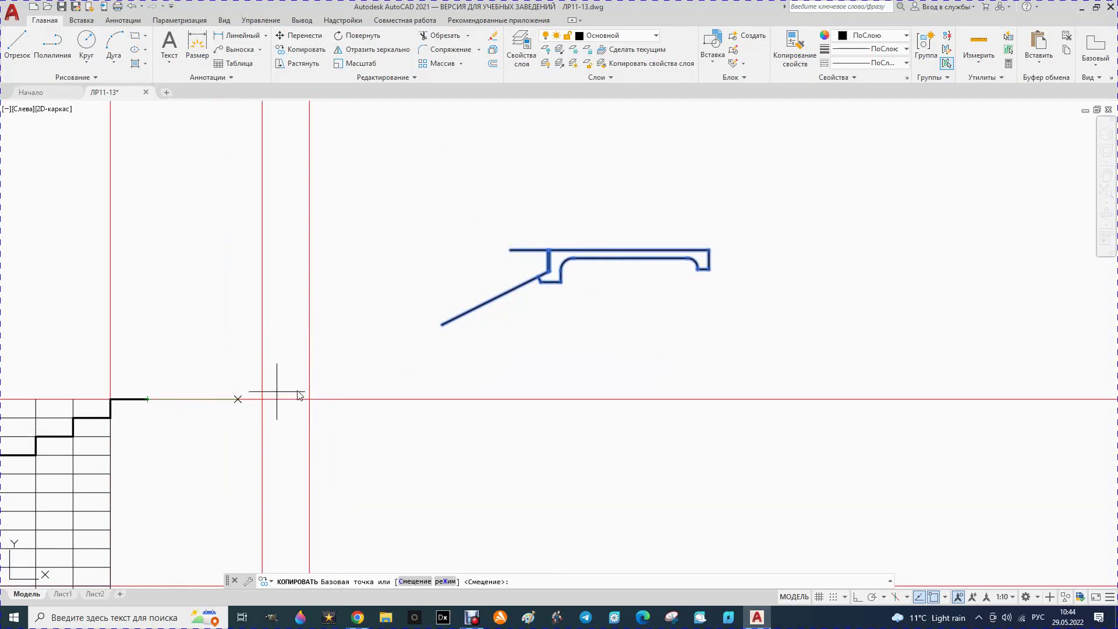
{"action": "scroll", "coordinate": [457, 250], "scroll_direction": "up", "scroll_amount": 2}
{"action": "scroll", "coordinate": [589, 232], "scroll_direction": "up", "scroll_amount": 2}
{"action": "scroll", "coordinate": [609, 261], "scroll_direction": "up", "scroll_amount": 2}
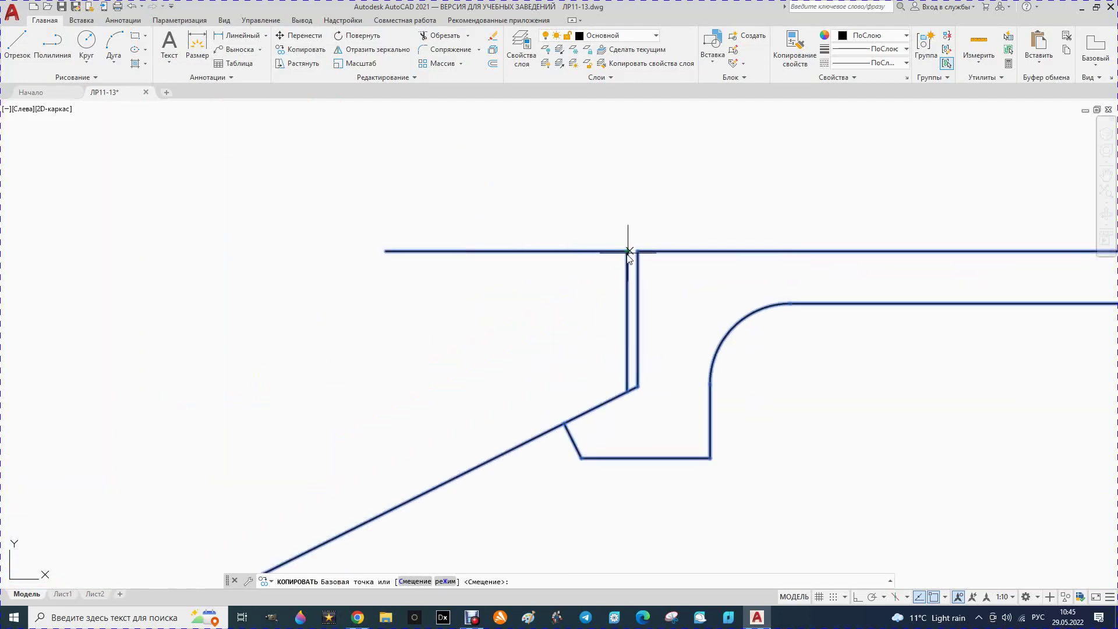
{"action": "left_click", "coordinate": [628, 252]}
{"action": "scroll", "coordinate": [628, 254], "scroll_direction": "down", "scroll_amount": 3}
{"action": "scroll", "coordinate": [627, 256], "scroll_direction": "down", "scroll_amount": 3}
{"action": "scroll", "coordinate": [627, 257], "scroll_direction": "down", "scroll_amount": 3}
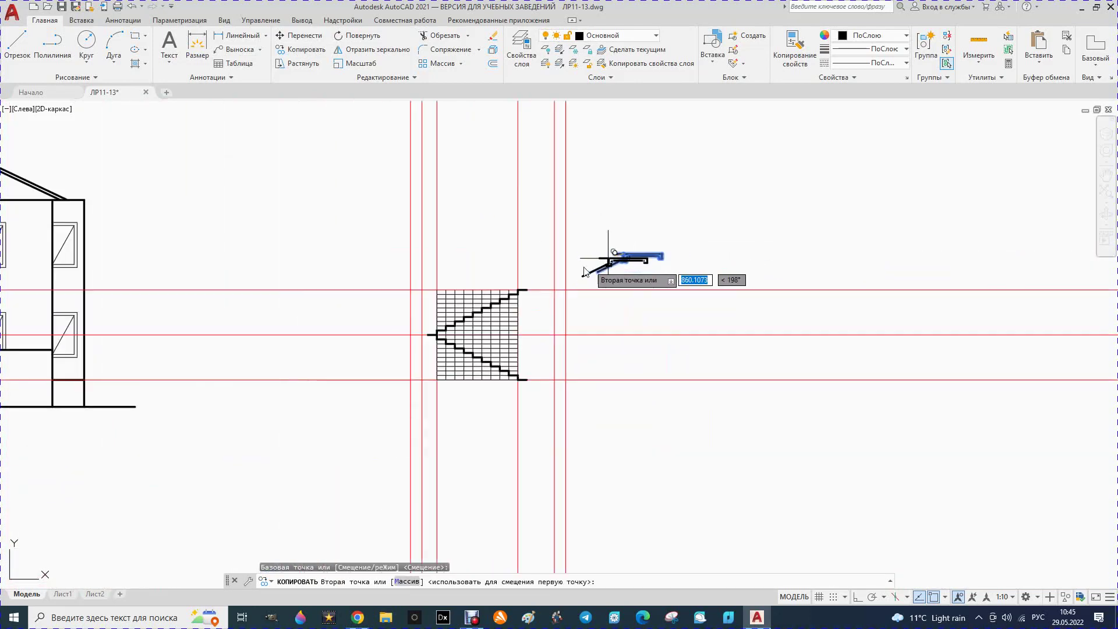
{"action": "scroll", "coordinate": [512, 287], "scroll_direction": "up", "scroll_amount": 5}
{"action": "scroll", "coordinate": [504, 286], "scroll_direction": "up", "scroll_amount": 3}
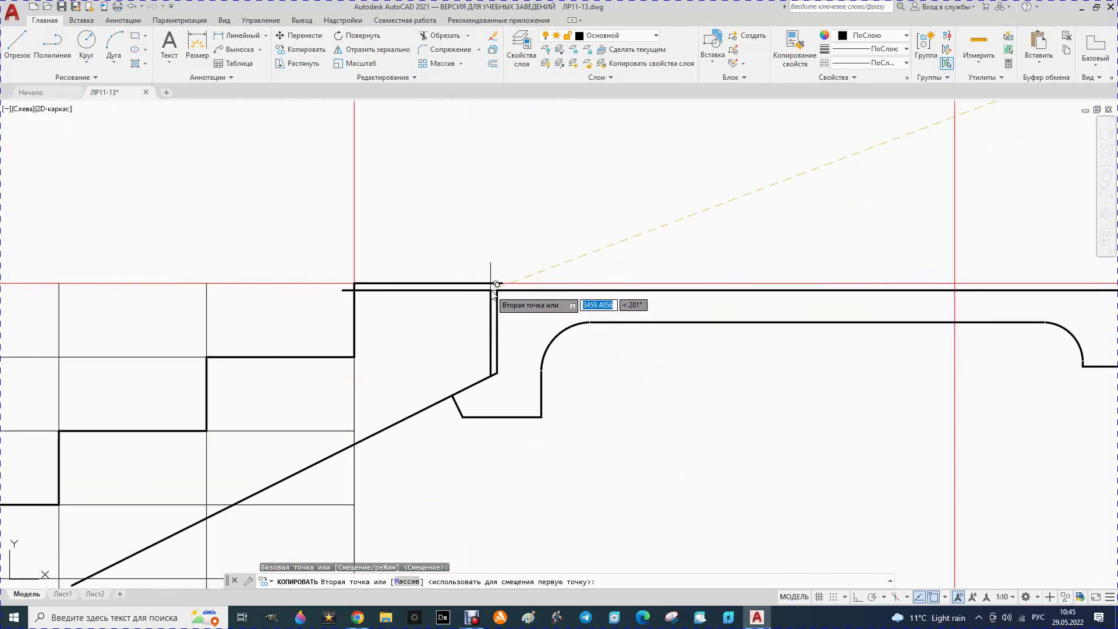
{"action": "left_click", "coordinate": [503, 284]}
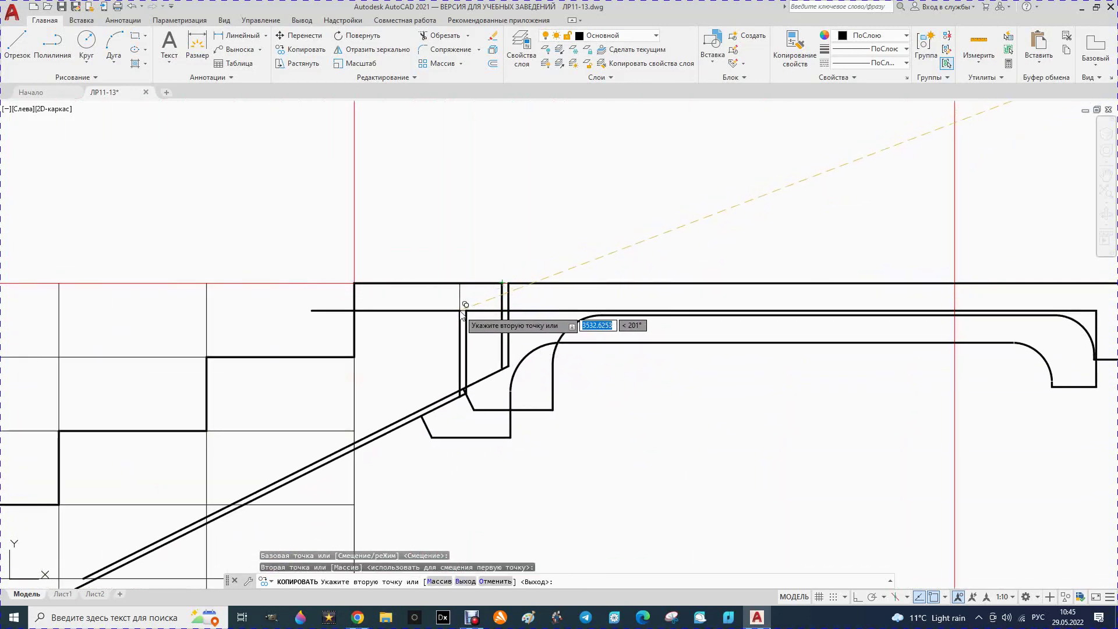
{"action": "key", "text": "Escape"}
Step: Erase the overlapping horizontal segment on the top step
{"action": "left_click", "coordinate": [435, 283]}
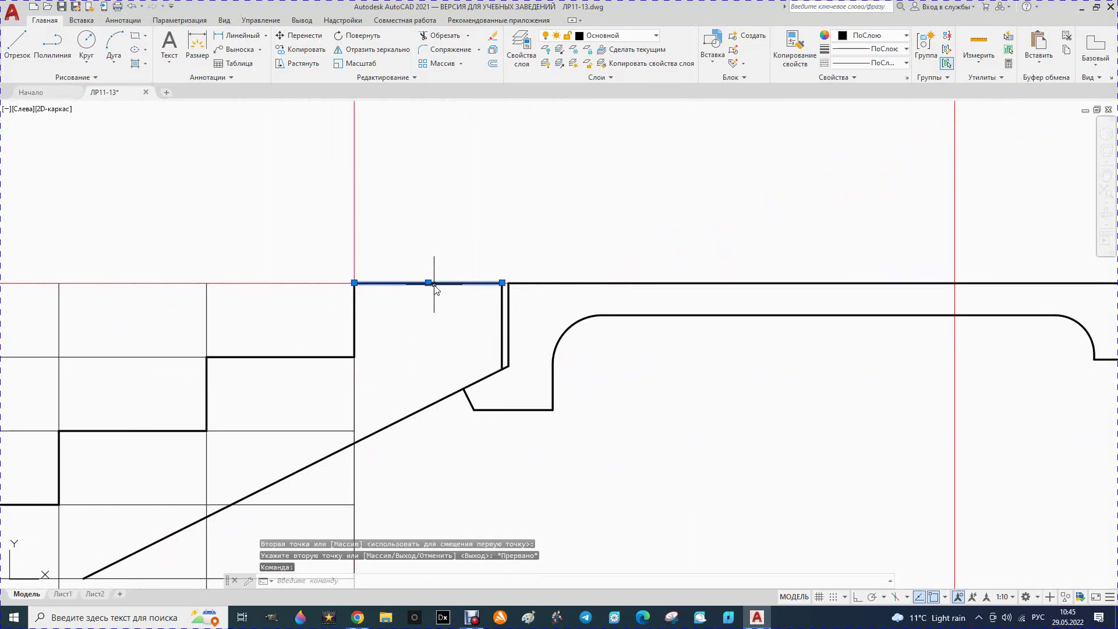
{"action": "key", "text": "Delete"}
{"action": "scroll", "coordinate": [361, 289], "scroll_direction": "down", "scroll_amount": 2}
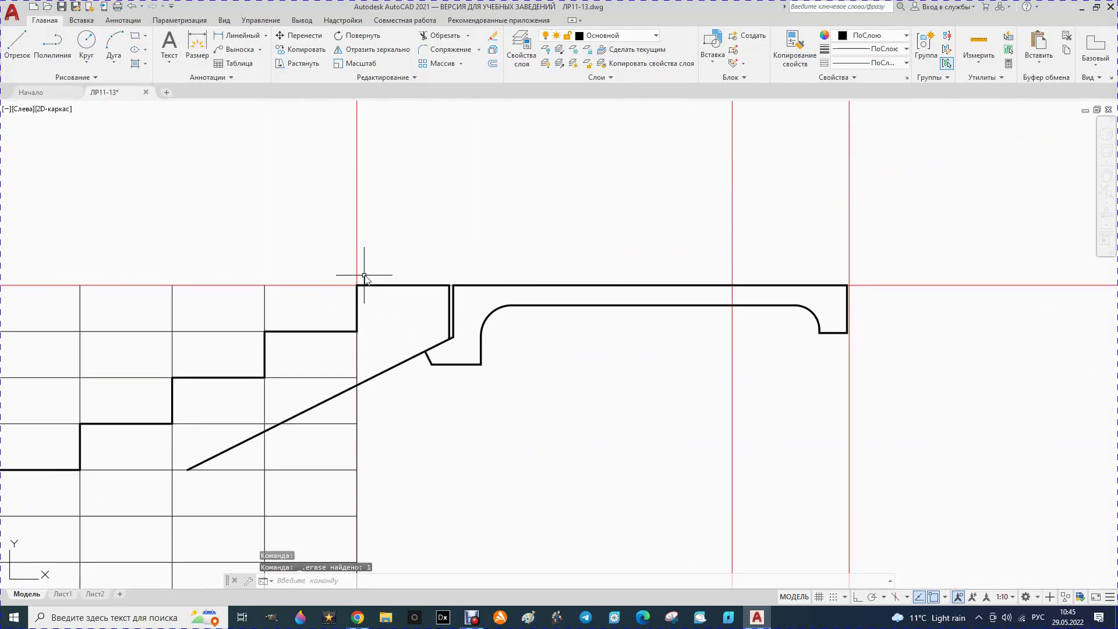
{"action": "scroll", "coordinate": [408, 250], "scroll_direction": "down", "scroll_amount": 2}
{"action": "scroll", "coordinate": [434, 253], "scroll_direction": "down", "scroll_amount": 2}
{"action": "scroll", "coordinate": [378, 320], "scroll_direction": "down", "scroll_amount": 2}
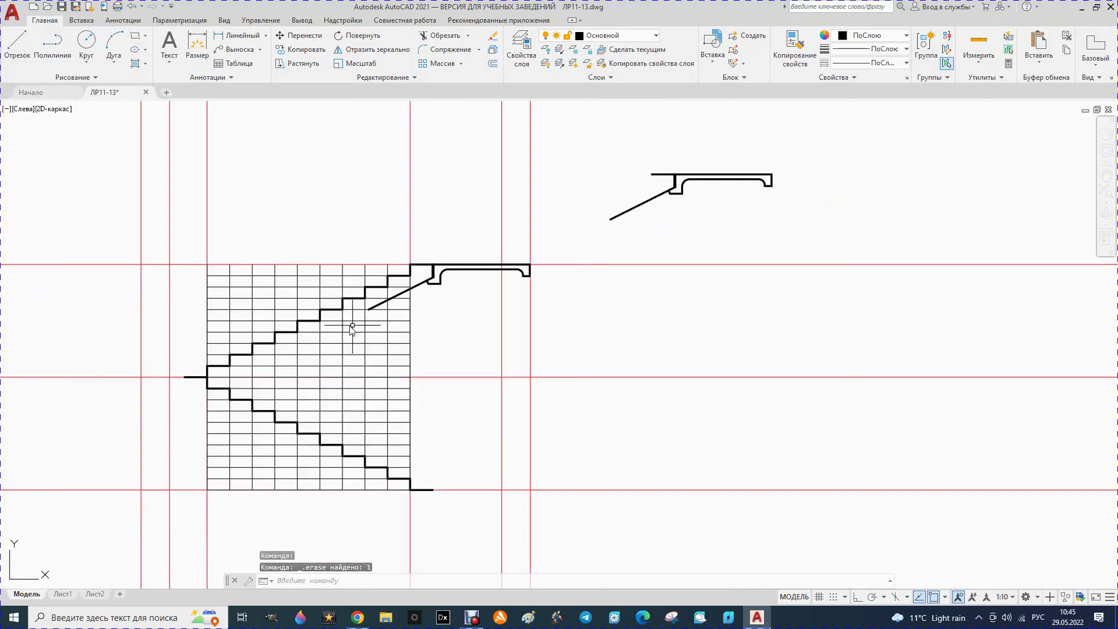
Step: Copy the sloped stringer line three times end to end down the flight, past its lower edge
{"action": "scroll", "coordinate": [327, 319], "scroll_direction": "up", "scroll_amount": 2}
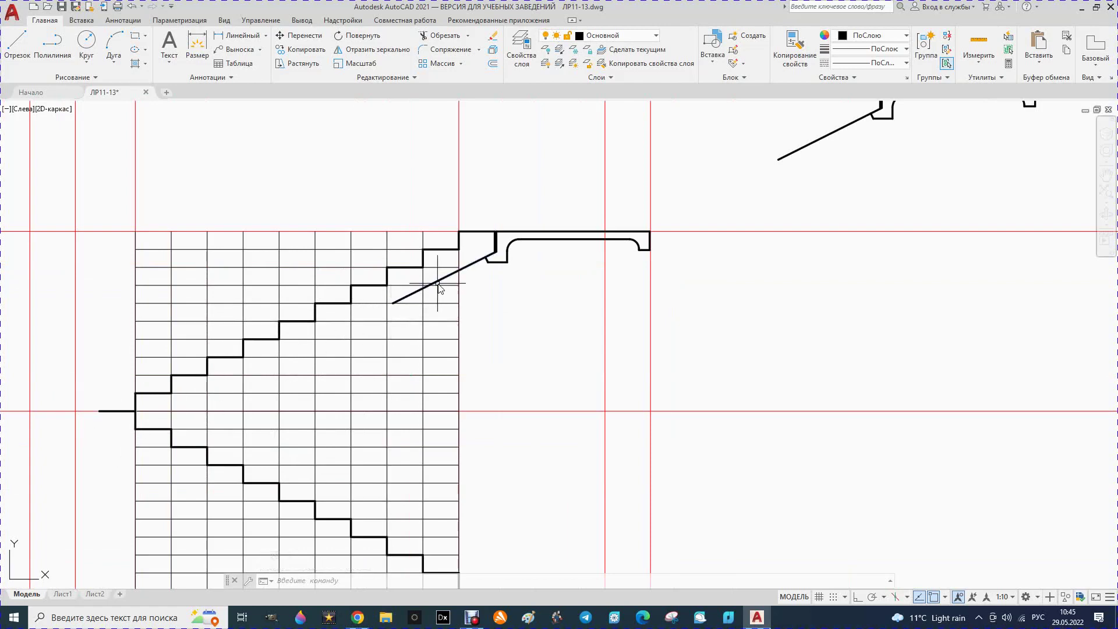
{"action": "left_click", "coordinate": [468, 36]}
{"action": "left_click", "coordinate": [305, 49]}
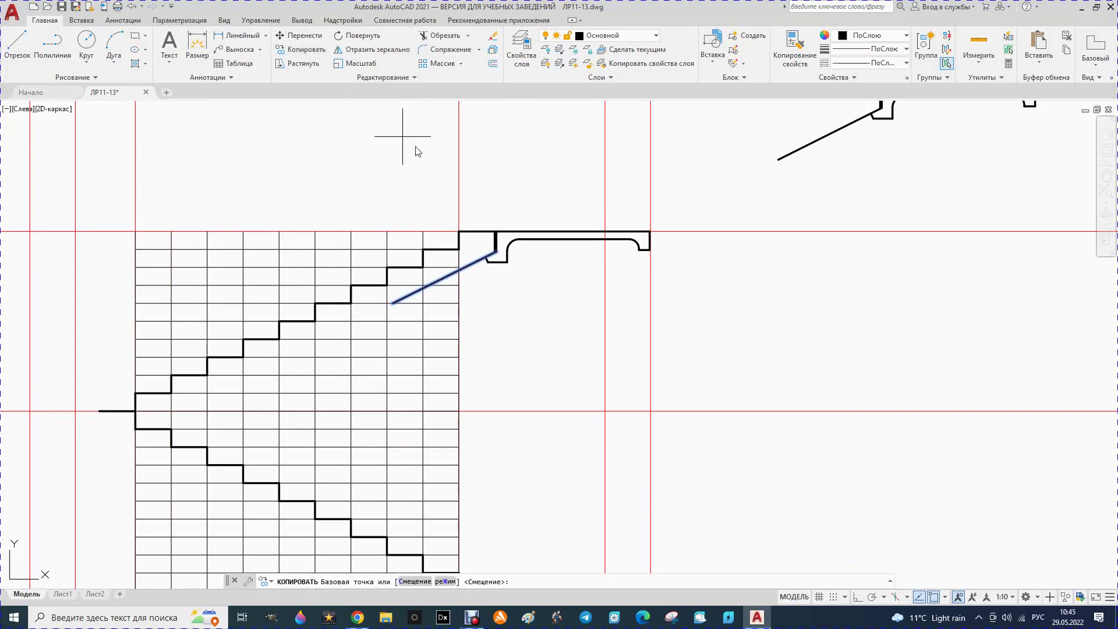
{"action": "left_click", "coordinate": [496, 251]}
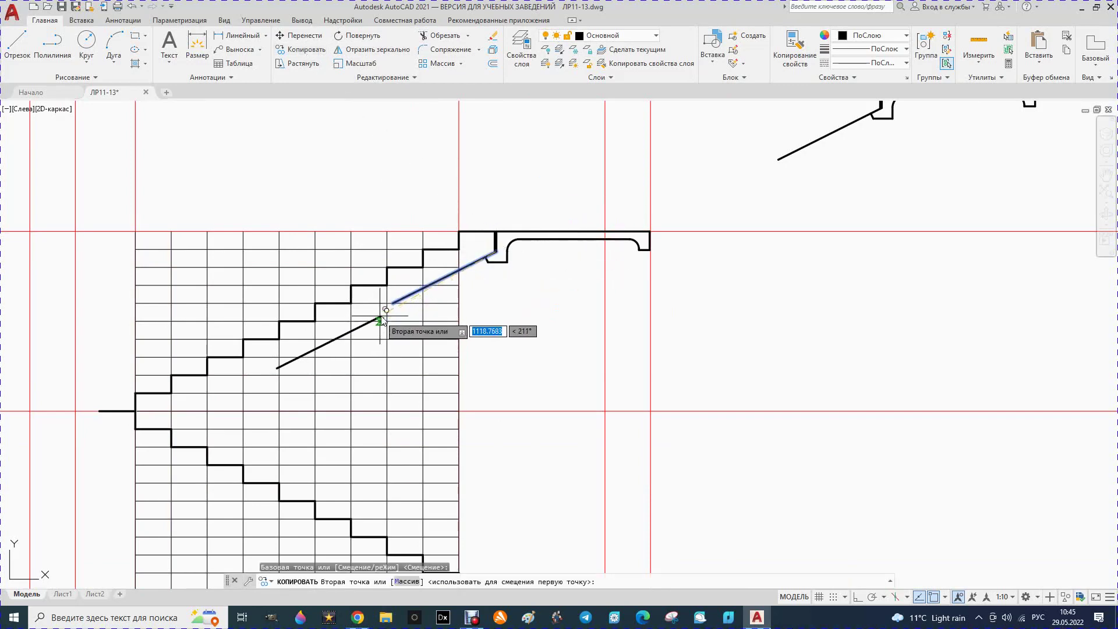
{"action": "left_click", "coordinate": [394, 303]}
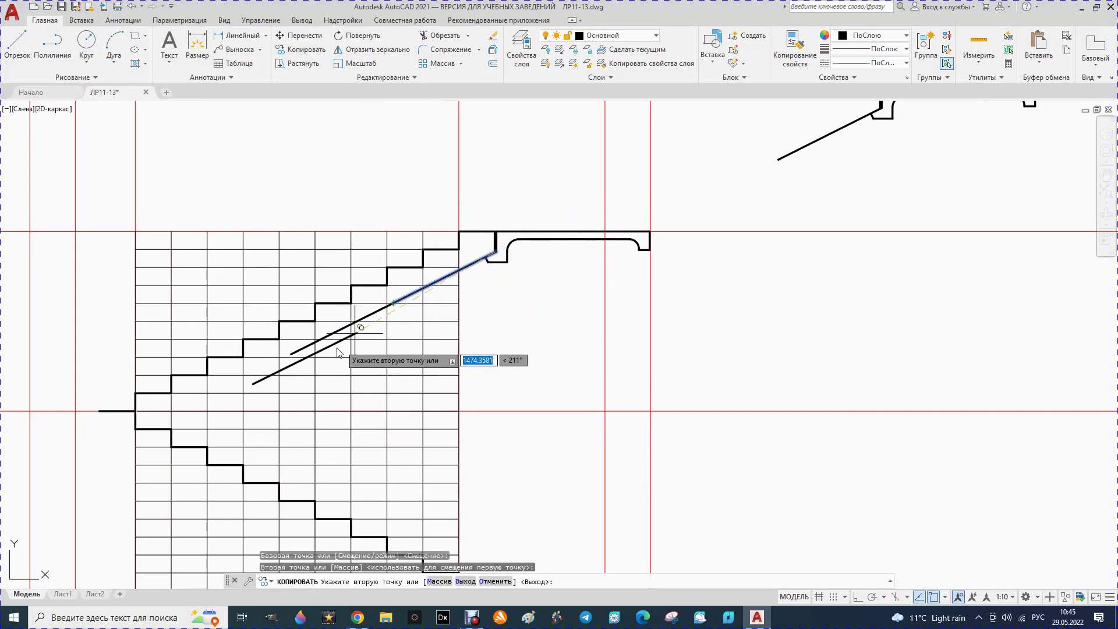
{"action": "left_click", "coordinate": [293, 353]}
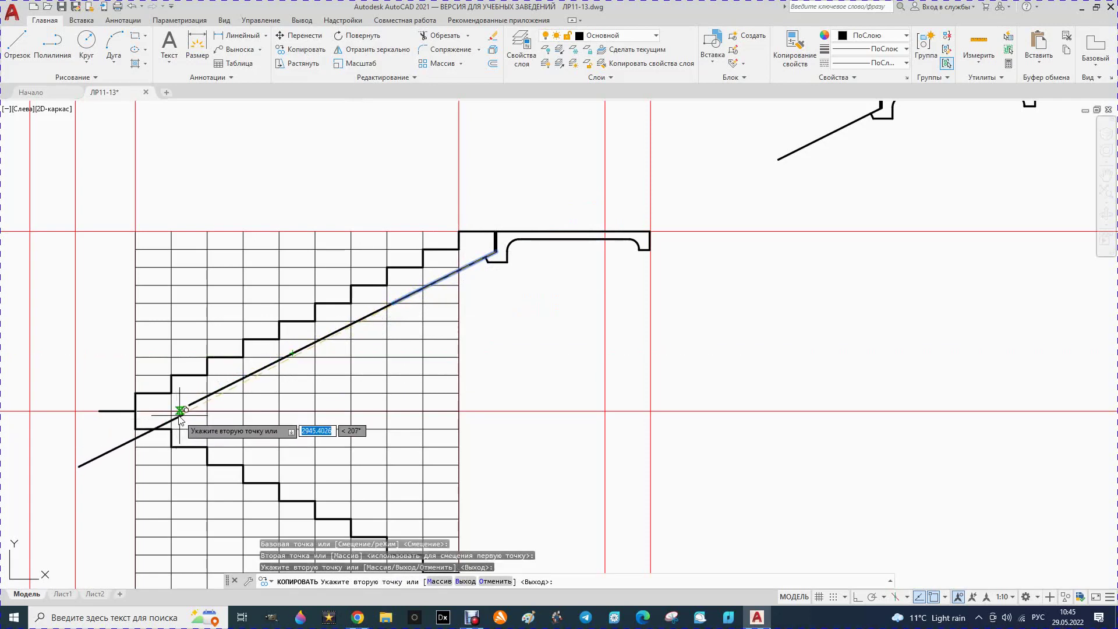
{"action": "left_click", "coordinate": [135, 406]}
{"action": "key", "text": "Escape"}
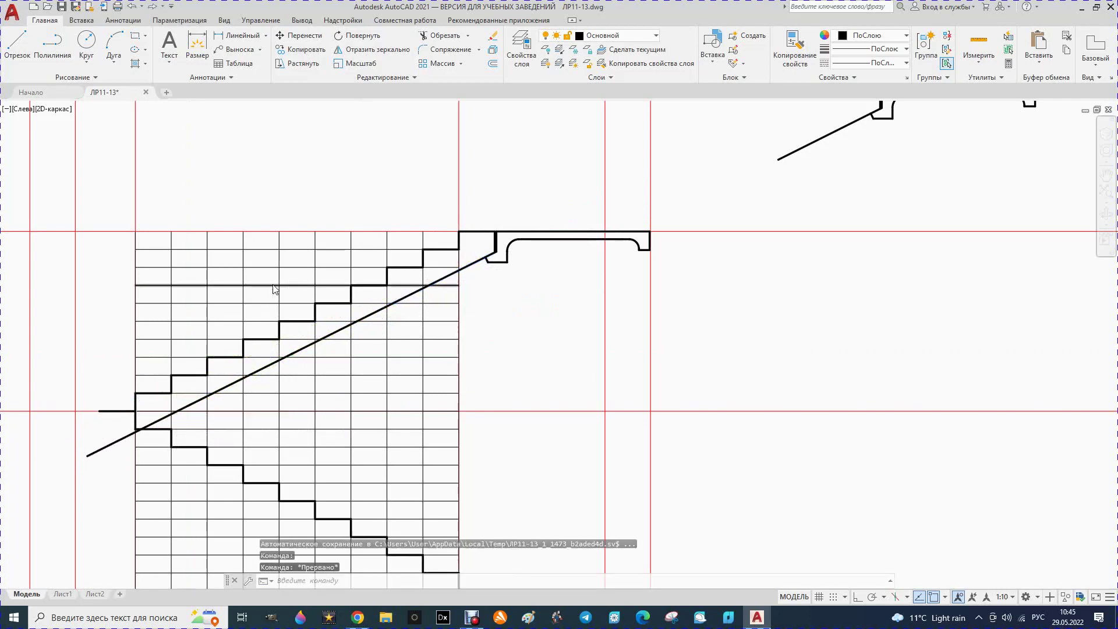
{"action": "scroll", "coordinate": [301, 306], "scroll_direction": "down", "scroll_amount": 2}
{"action": "scroll", "coordinate": [301, 307], "scroll_direction": "down", "scroll_amount": 2}
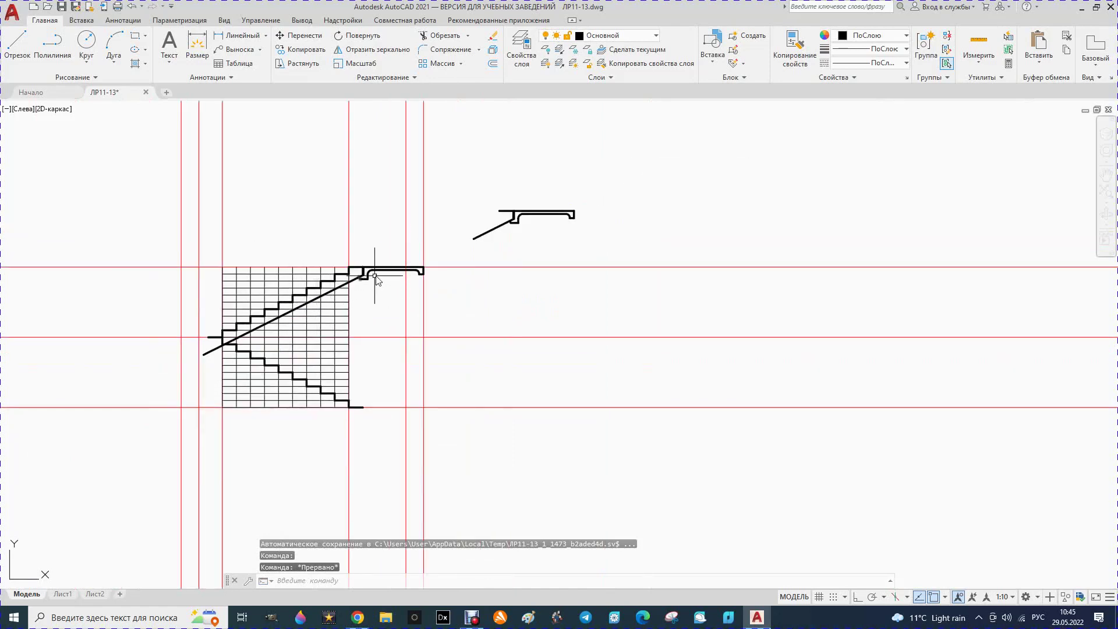
Step: Mirror the separate landing profile about a vertical axis, keeping the original
{"action": "mouse_move", "coordinate": [458, 177]}
{"action": "left_mouse_down"}
{"action": "mouse_move", "coordinate": [559, 186]}
{"action": "mouse_move", "coordinate": [444, 242]}
{"action": "left_mouse_up"}
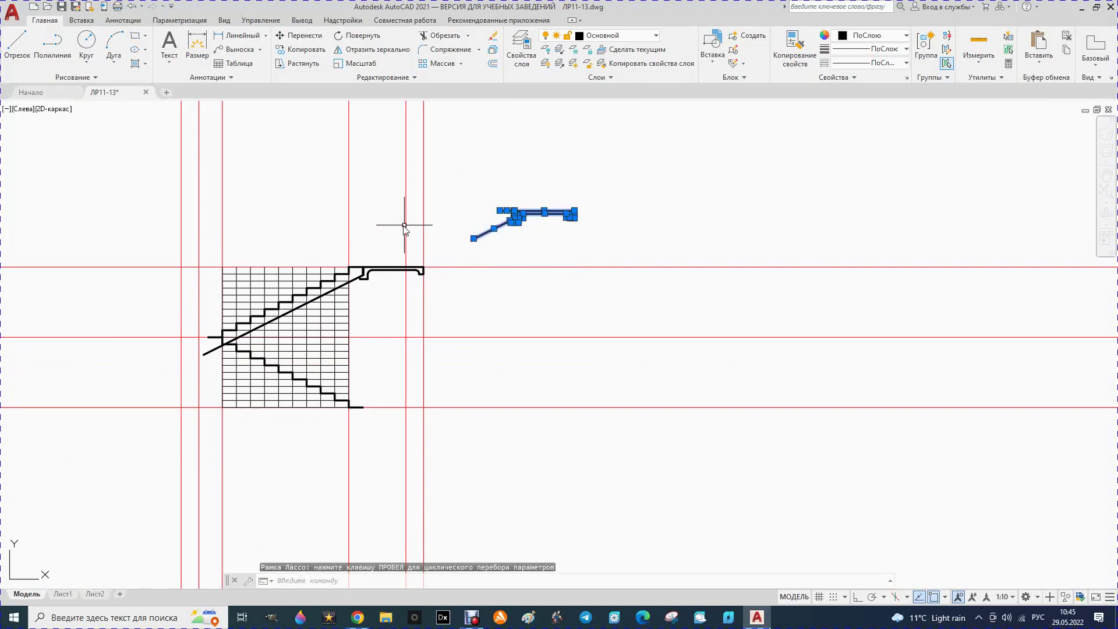
{"action": "left_click", "coordinate": [356, 51]}
{"action": "scroll", "coordinate": [305, 292], "scroll_direction": "down", "scroll_amount": 2}
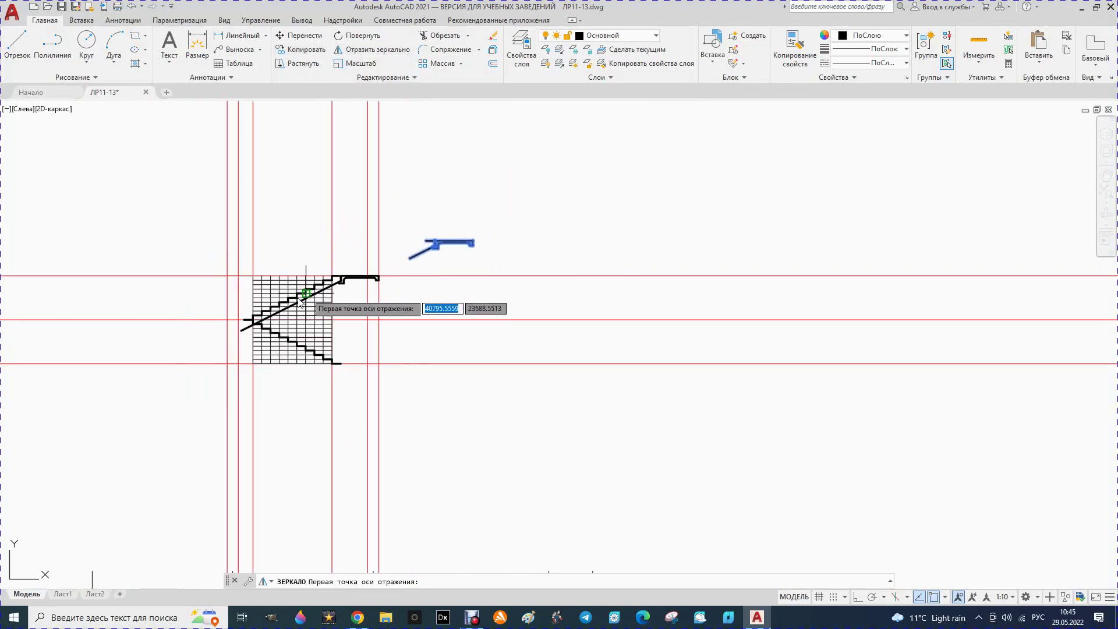
{"action": "left_click", "coordinate": [253, 363]}
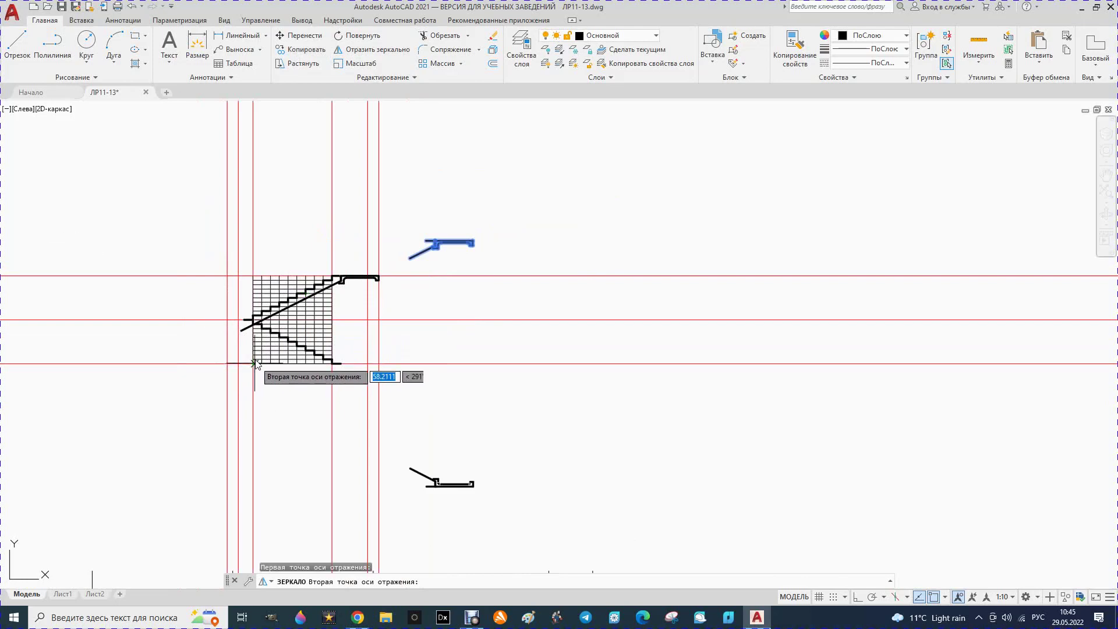
{"action": "left_click", "coordinate": [254, 276]}
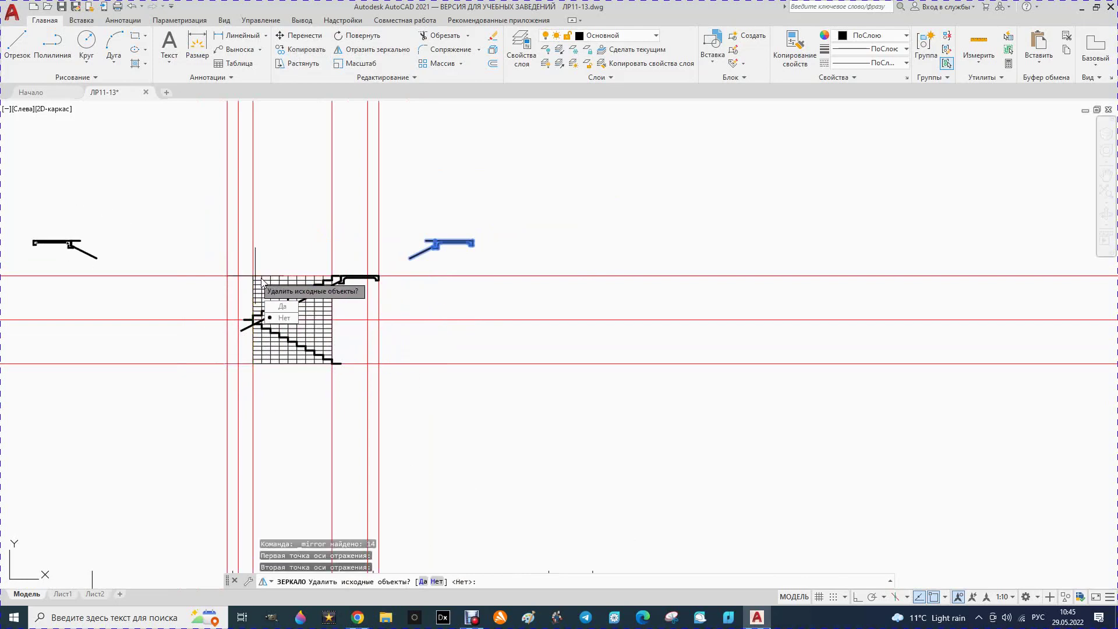
{"action": "key", "text": "Return"}
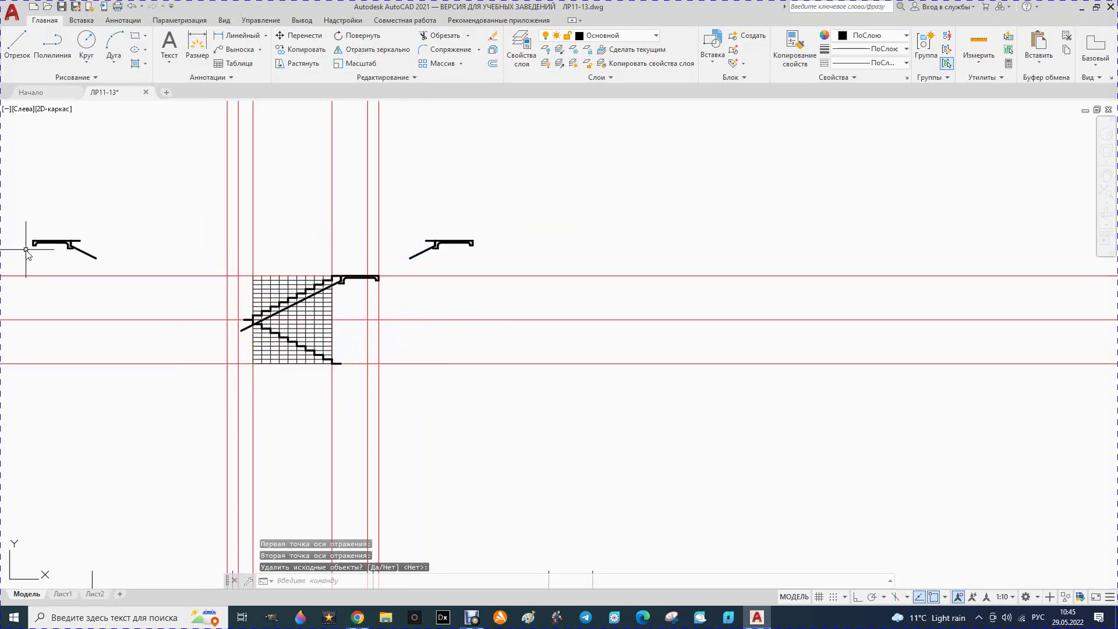
Step: Select the mirrored profile copy for moving
{"action": "scroll", "coordinate": [26, 250], "scroll_direction": "up", "scroll_amount": 2}
{"action": "left_click_drag", "start_coordinate": [29, 215], "coordinate": [56, 196]}
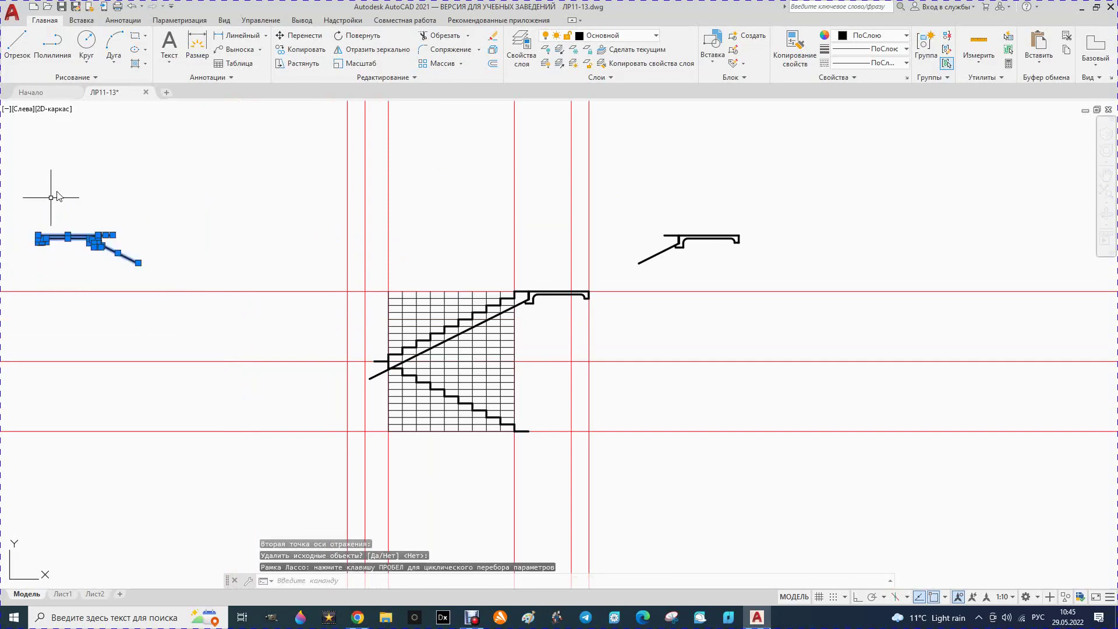
{"action": "left_click", "coordinate": [288, 39]}
{"action": "scroll", "coordinate": [69, 232], "scroll_direction": "up", "scroll_amount": 3}
Step: Move the mirrored profile by its top corner onto the stair's mid-level landing corner
{"action": "scroll", "coordinate": [88, 237], "scroll_direction": "up", "scroll_amount": 3}
{"action": "left_click", "coordinate": [128, 232]}
{"action": "scroll", "coordinate": [138, 229], "scroll_direction": "down", "scroll_amount": 4}
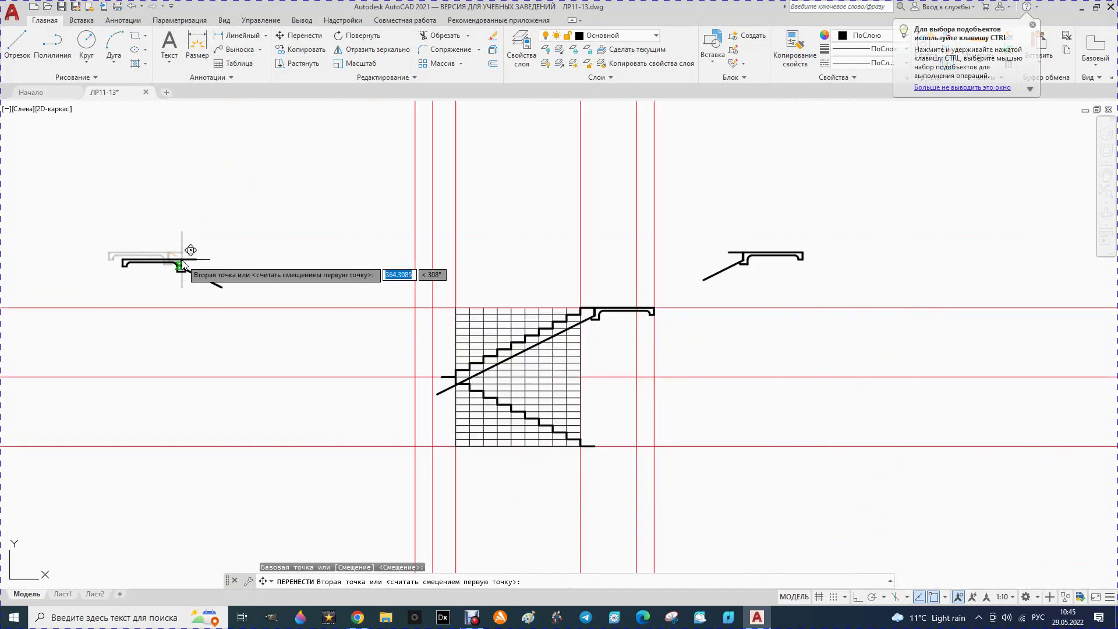
{"action": "scroll", "coordinate": [414, 387], "scroll_direction": "up", "scroll_amount": 4}
{"action": "scroll", "coordinate": [566, 361], "scroll_direction": "up", "scroll_amount": 2}
{"action": "scroll", "coordinate": [569, 344], "scroll_direction": "up", "scroll_amount": 3}
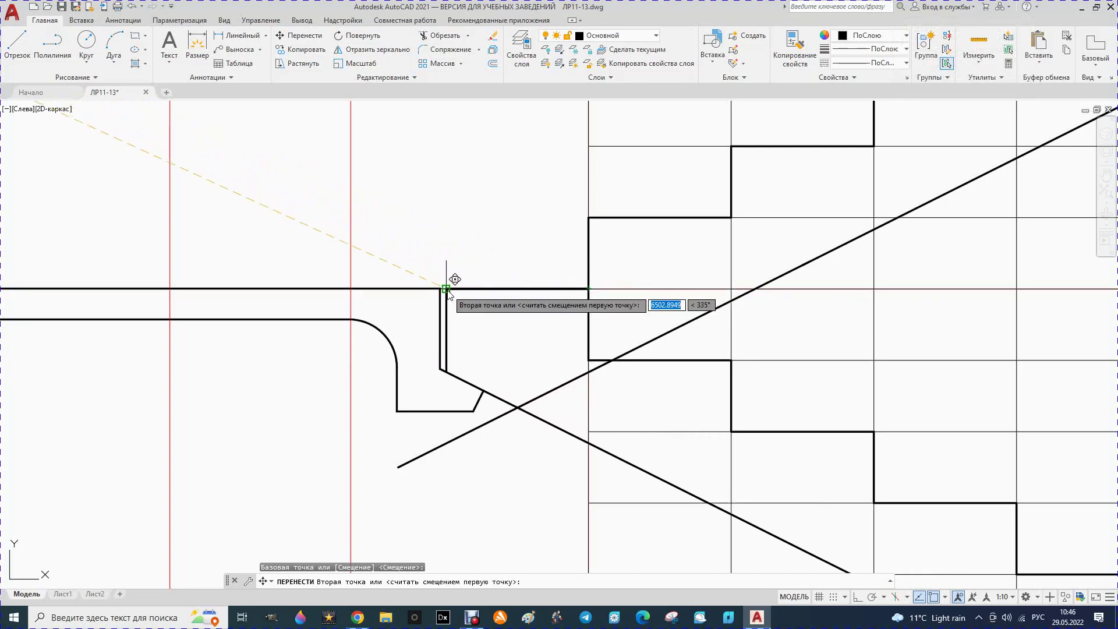
{"action": "left_click", "coordinate": [447, 289]}
{"action": "scroll", "coordinate": [420, 259], "scroll_direction": "down", "scroll_amount": 3}
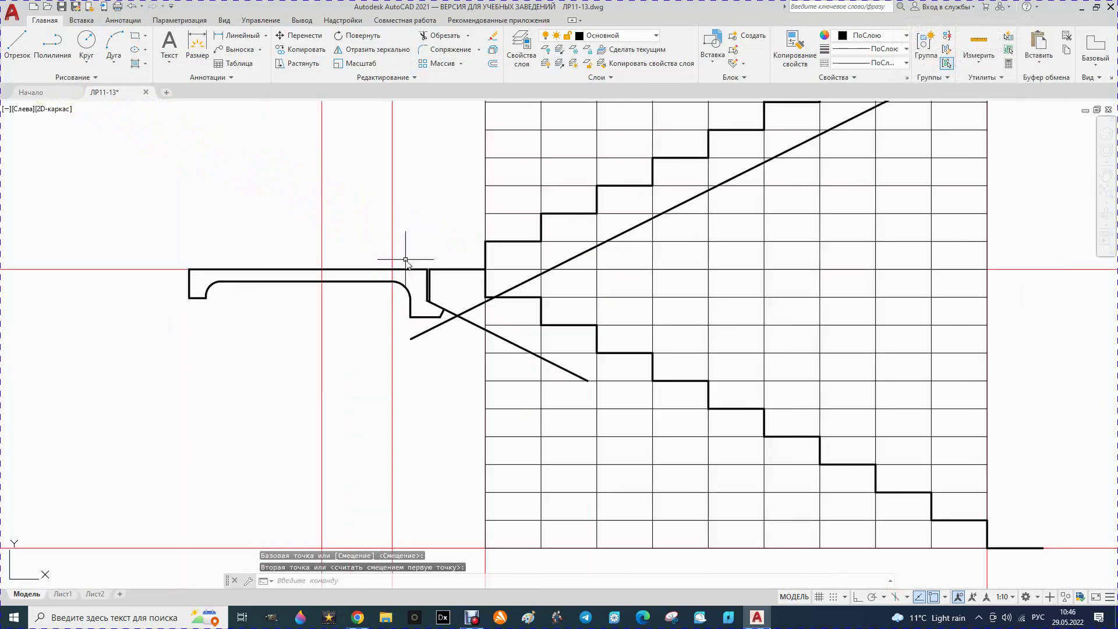
{"action": "scroll", "coordinate": [348, 263], "scroll_direction": "down", "scroll_amount": 2}
{"action": "left_click", "coordinate": [411, 295]}
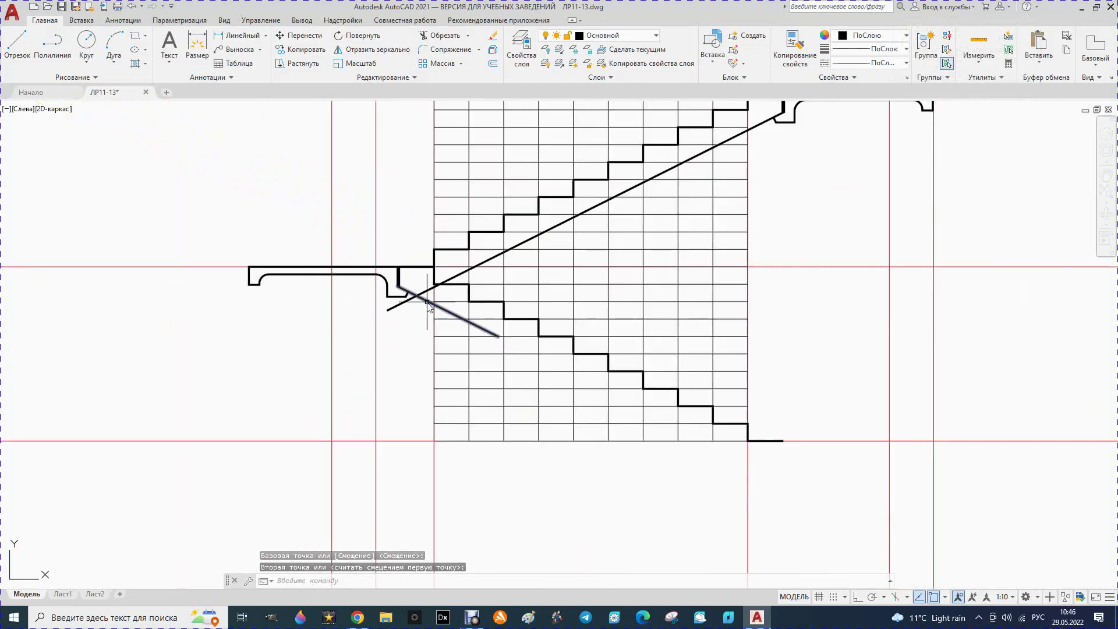
{"action": "left_click", "coordinate": [294, 51]}
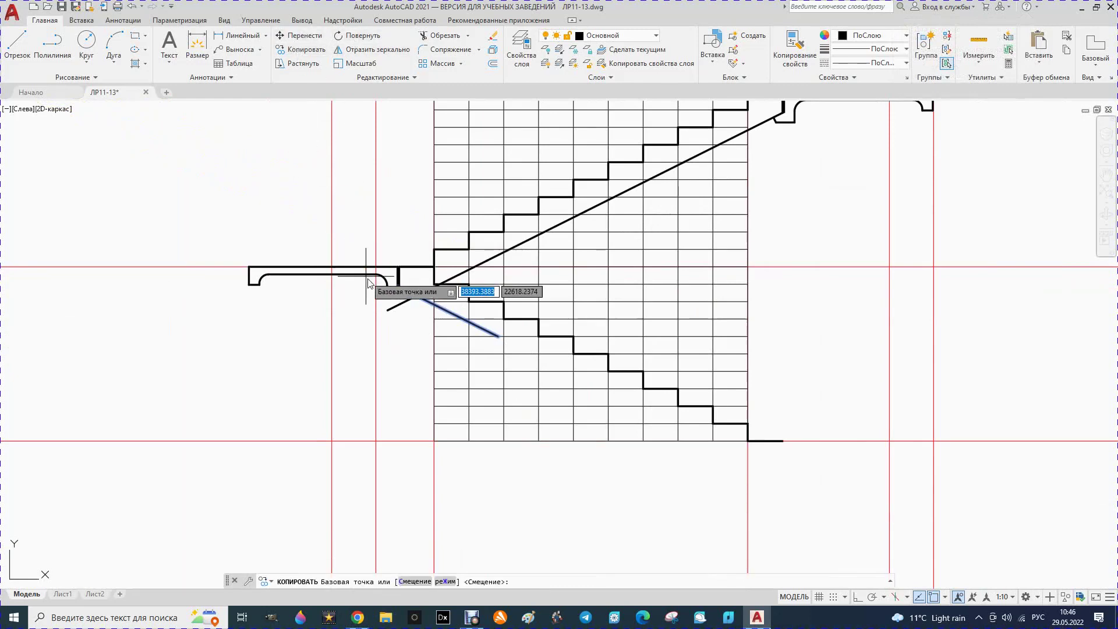
Step: Copy the mirrored slab's short sloped line three times end to end past the bottom step
{"action": "left_click", "coordinate": [398, 286]}
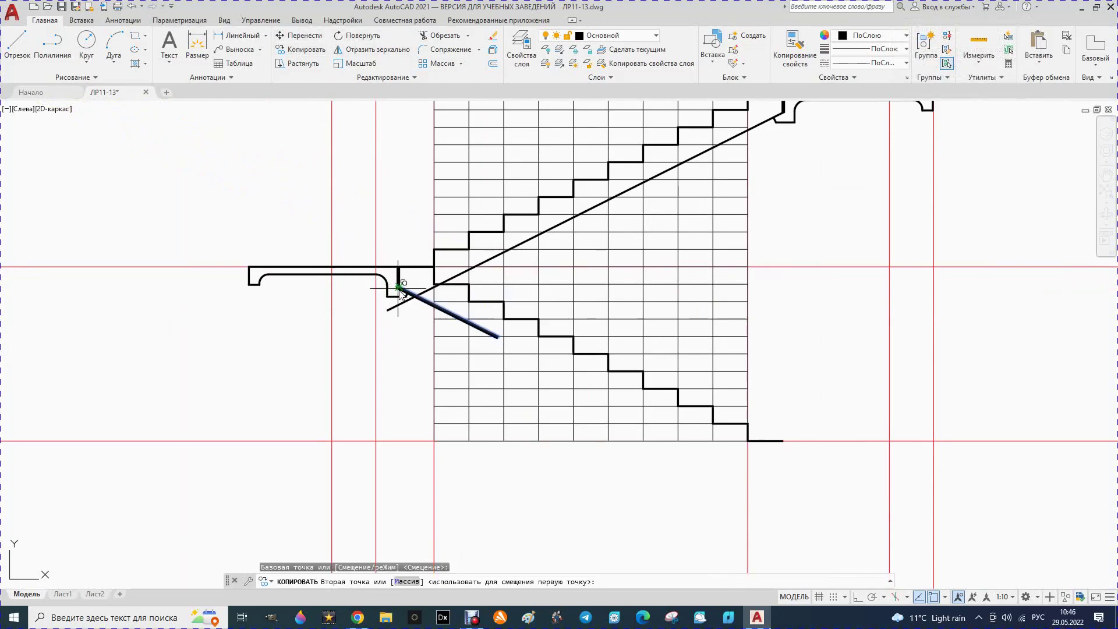
{"action": "left_click", "coordinate": [498, 341]}
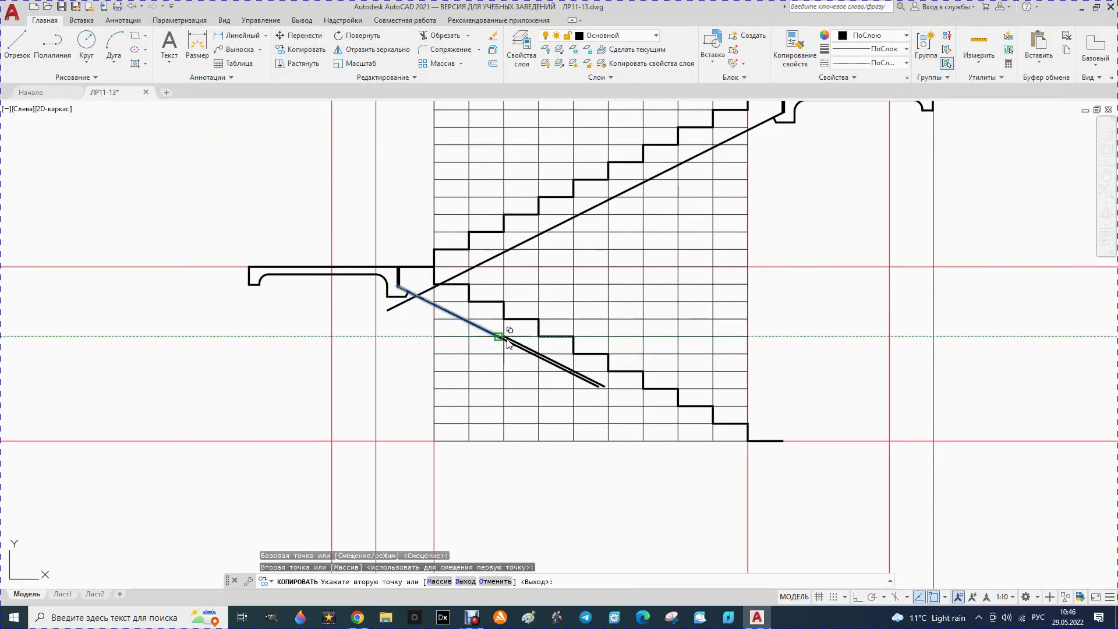
{"action": "left_click", "coordinate": [602, 388]}
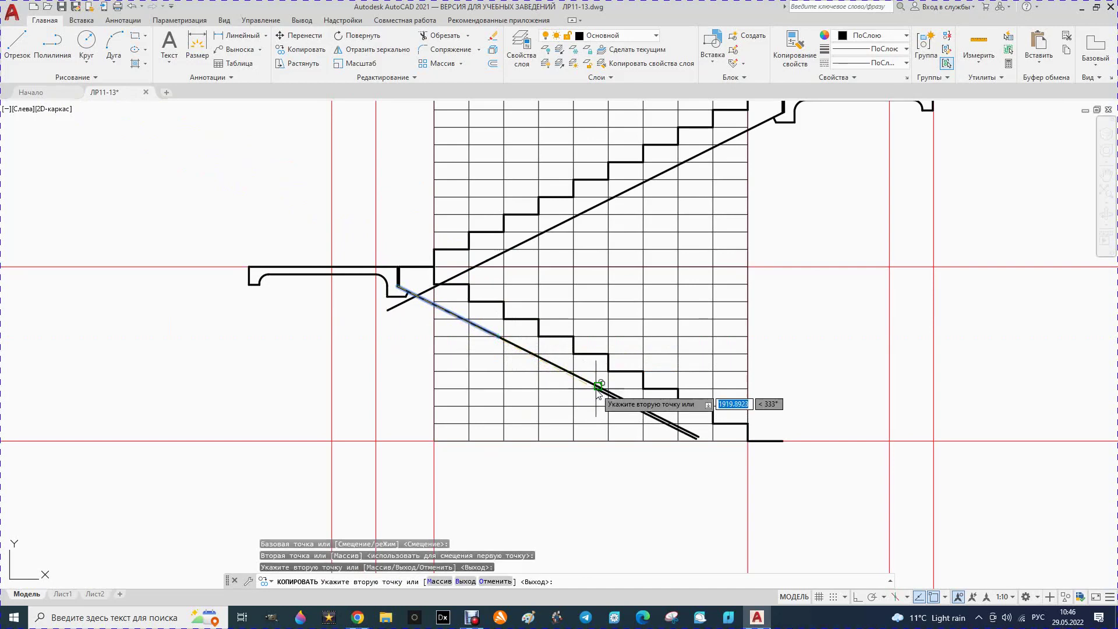
{"action": "left_click", "coordinate": [697, 438]}
{"action": "key", "text": "Escape"}
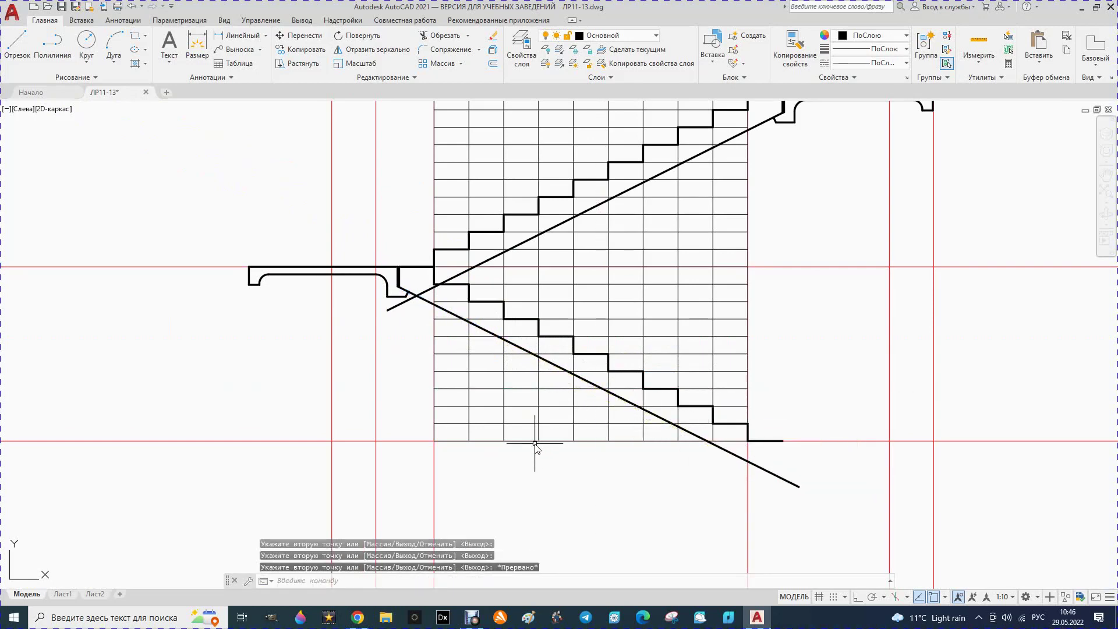
{"action": "scroll", "coordinate": [495, 416], "scroll_direction": "down", "scroll_amount": 2}
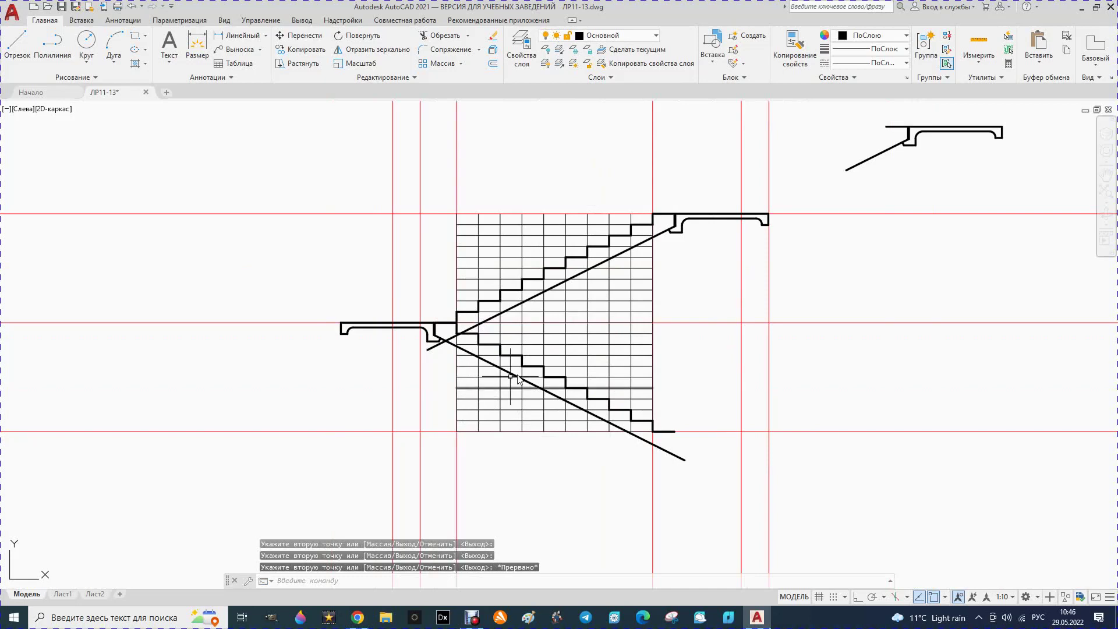
{"action": "scroll", "coordinate": [674, 216], "scroll_direction": "up", "scroll_amount": 2}
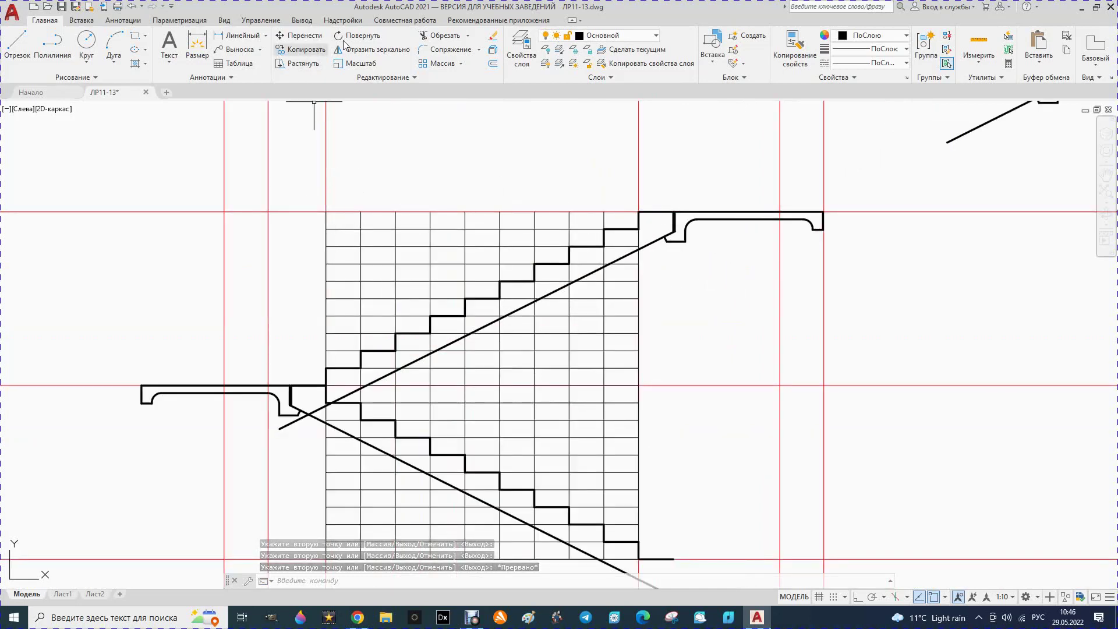
{"action": "left_click", "coordinate": [437, 39]}
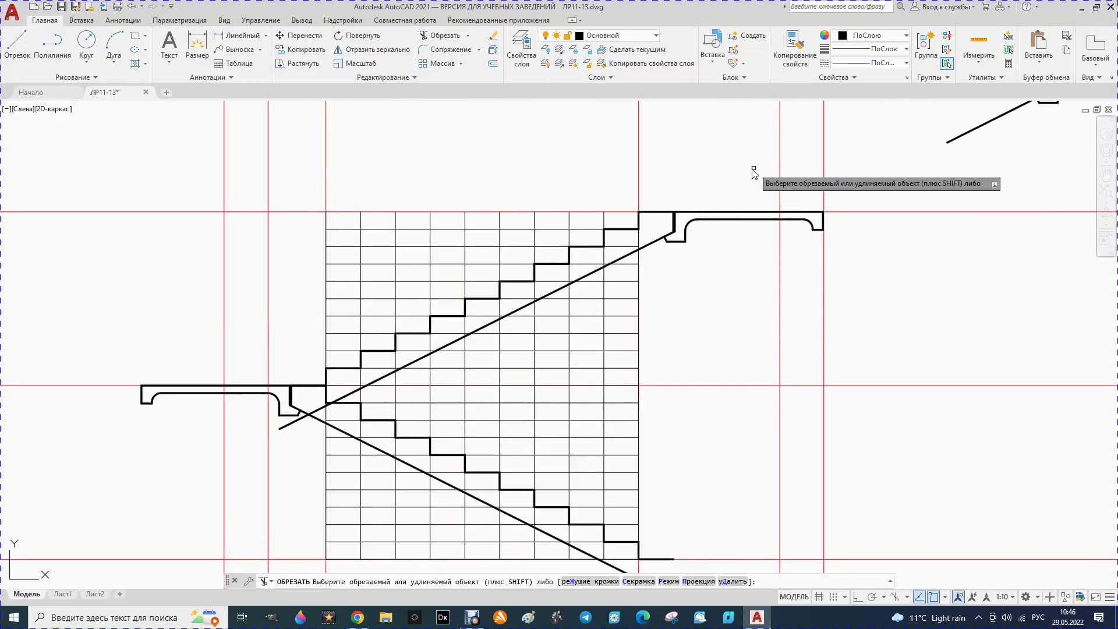
Step: Trim the upper landing's top and inner lines, small arc and end piece beyond the guide
{"action": "scroll", "coordinate": [754, 168], "scroll_direction": "up", "scroll_amount": 2}
{"action": "scroll", "coordinate": [818, 242], "scroll_direction": "up", "scroll_amount": 2}
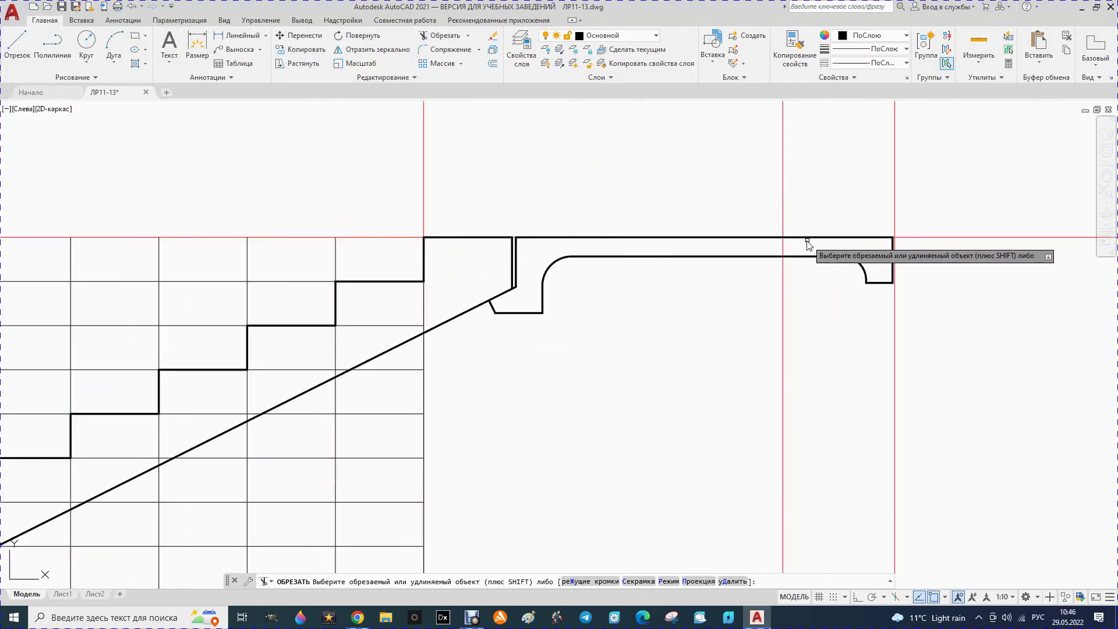
{"action": "left_click", "coordinate": [805, 241]}
{"action": "left_click", "coordinate": [809, 256]}
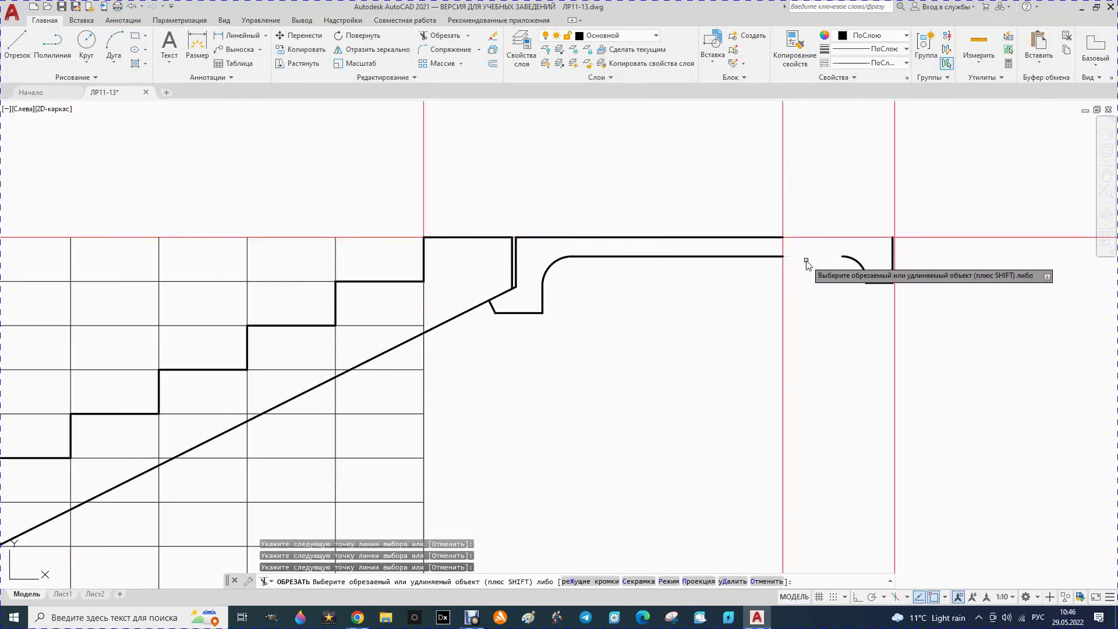
{"action": "left_click", "coordinate": [851, 261]}
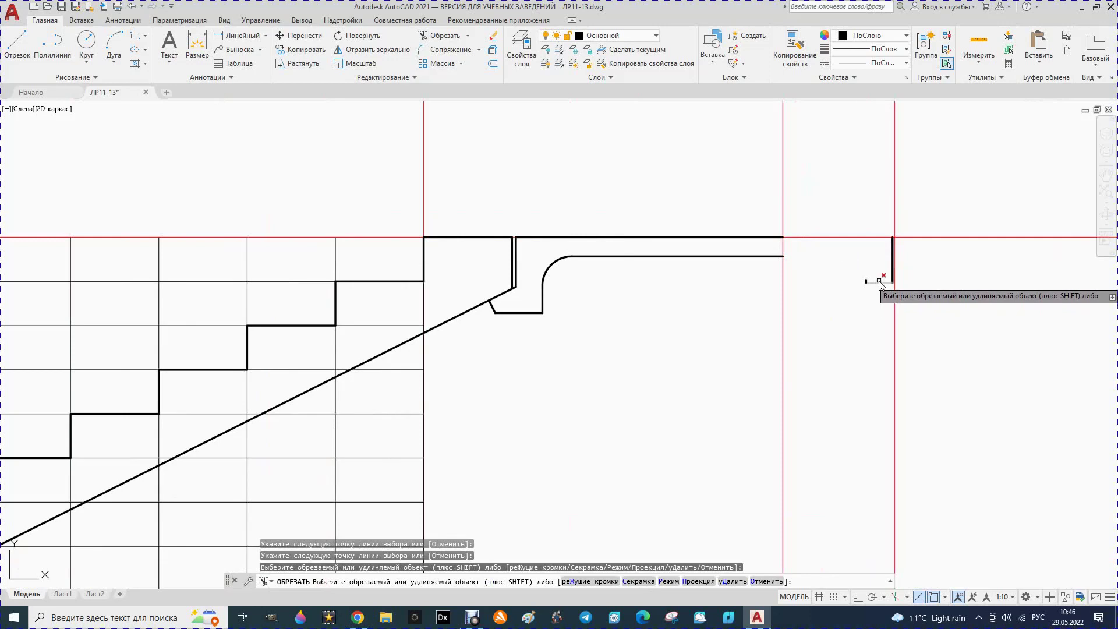
{"action": "left_click", "coordinate": [876, 283]}
{"action": "left_click", "coordinate": [872, 288]}
{"action": "key", "text": "Return"}
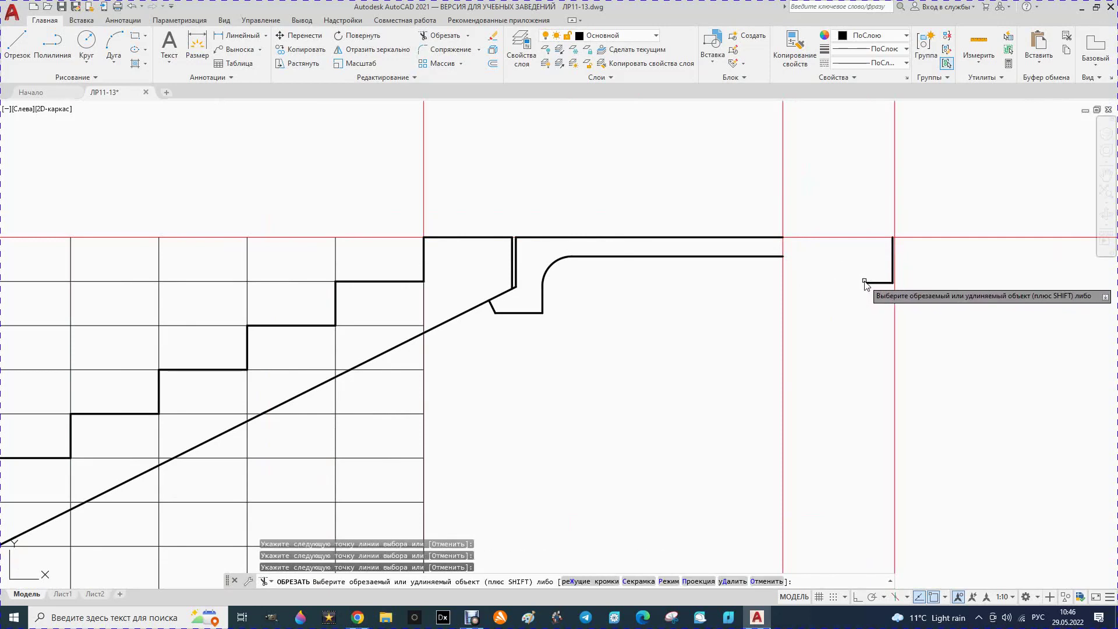
Step: Trim the lower landing's top and inner lines, rounded arc and end lines beyond the guides
{"action": "scroll", "coordinate": [661, 210], "scroll_direction": "down", "scroll_amount": 5}
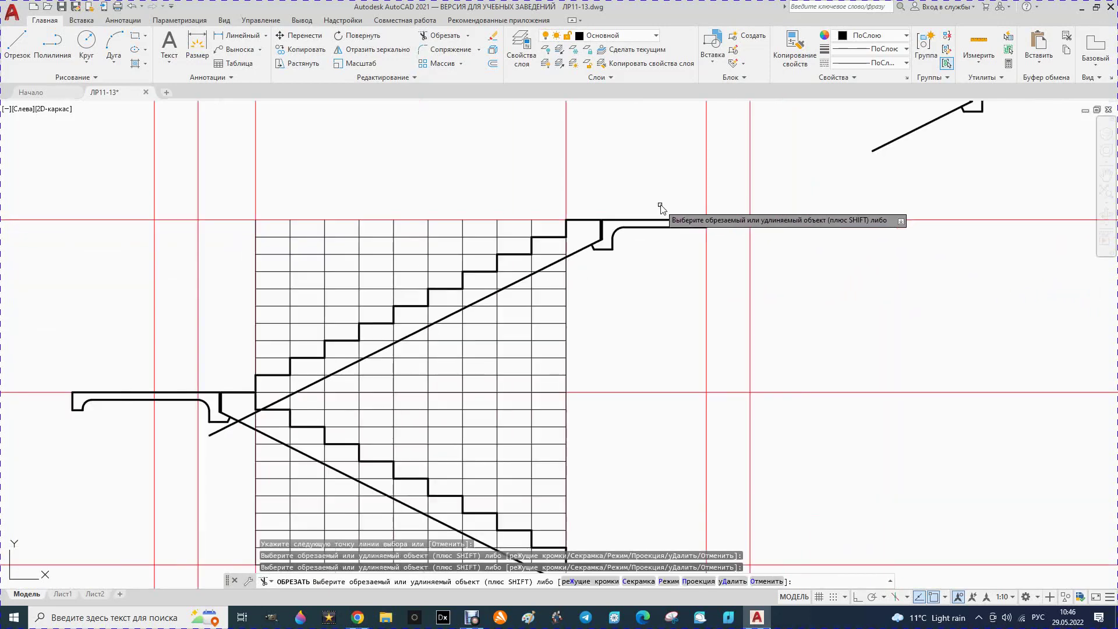
{"action": "scroll", "coordinate": [668, 241], "scroll_direction": "down", "scroll_amount": 1}
{"action": "scroll", "coordinate": [304, 359], "scroll_direction": "up", "scroll_amount": 5}
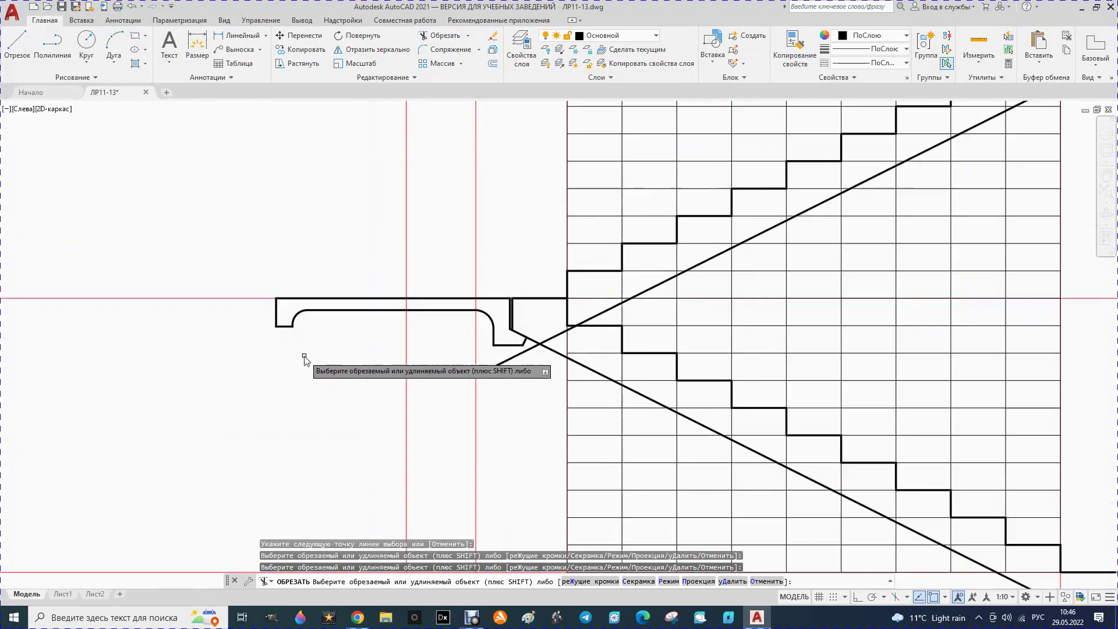
{"action": "left_click", "coordinate": [458, 298]}
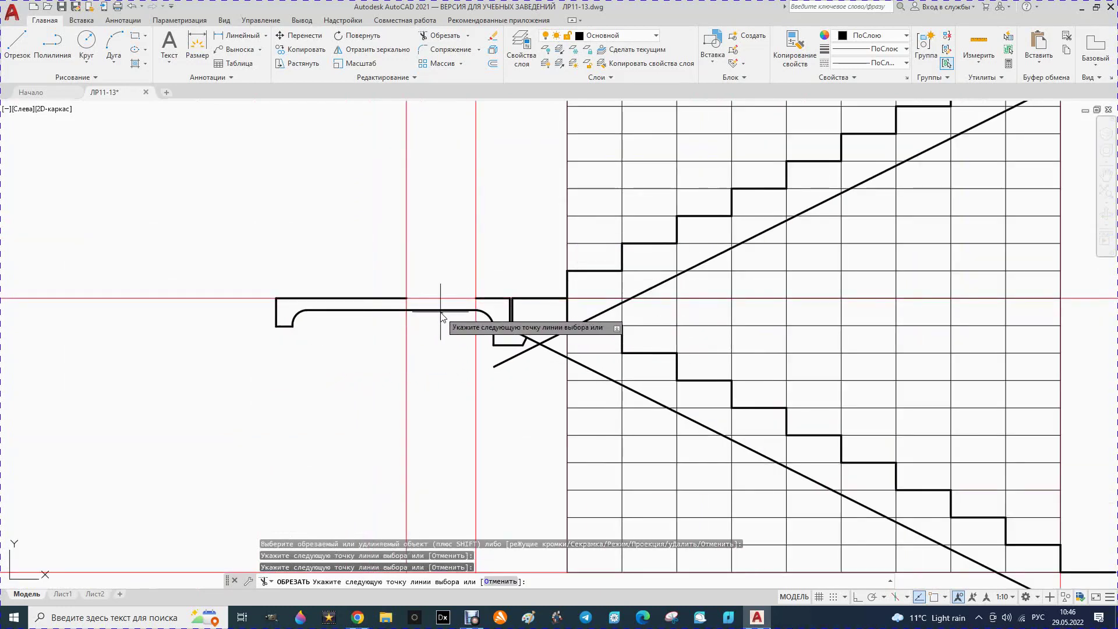
{"action": "left_click", "coordinate": [440, 314]}
{"action": "left_click", "coordinate": [379, 313]}
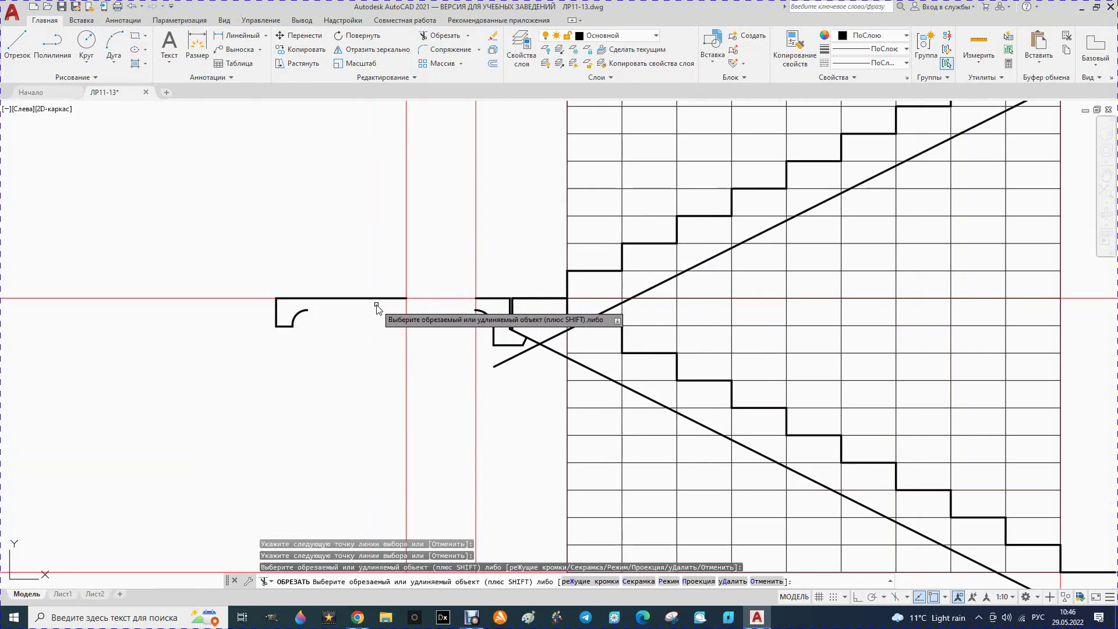
{"action": "left_click", "coordinate": [276, 304]}
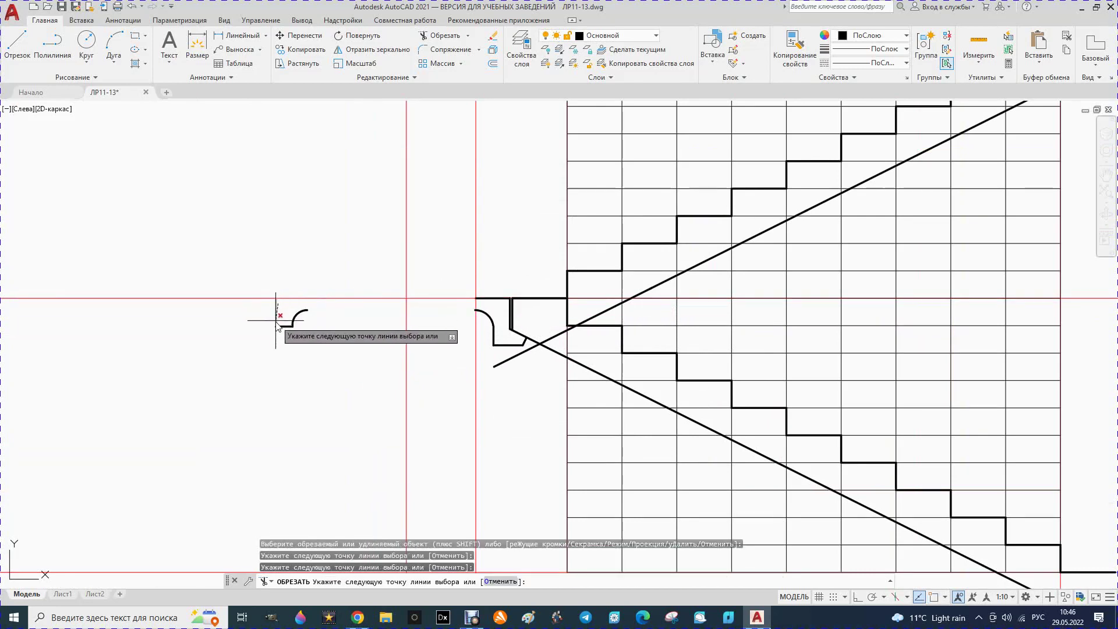
{"action": "left_click", "coordinate": [283, 330]}
{"action": "key", "text": "Return"}
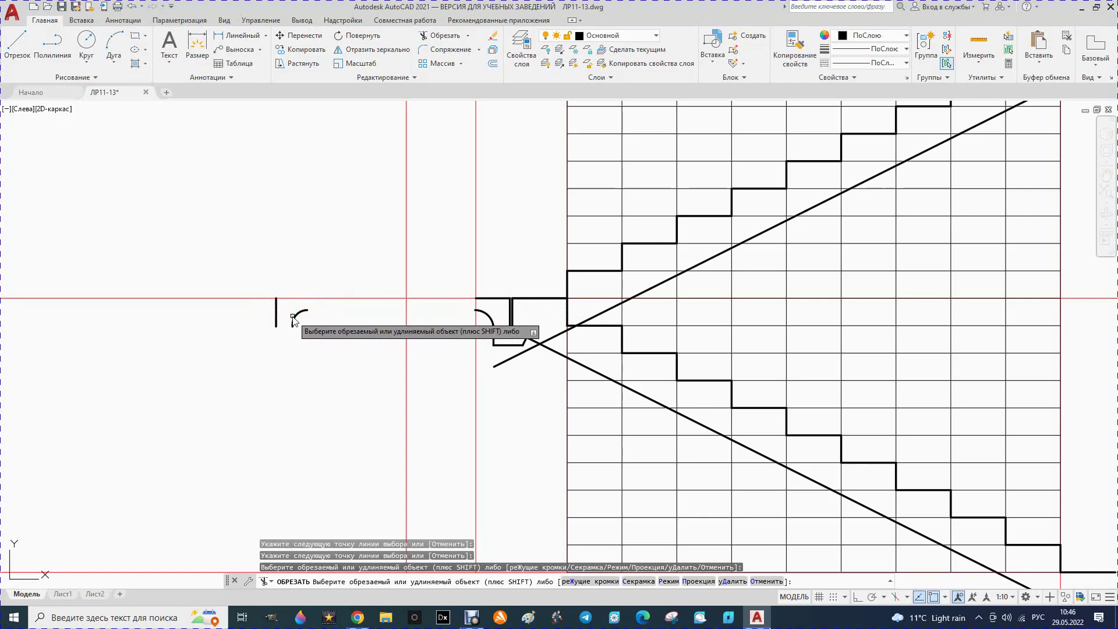
{"action": "left_click", "coordinate": [295, 318]}
{"action": "key", "text": "Return"}
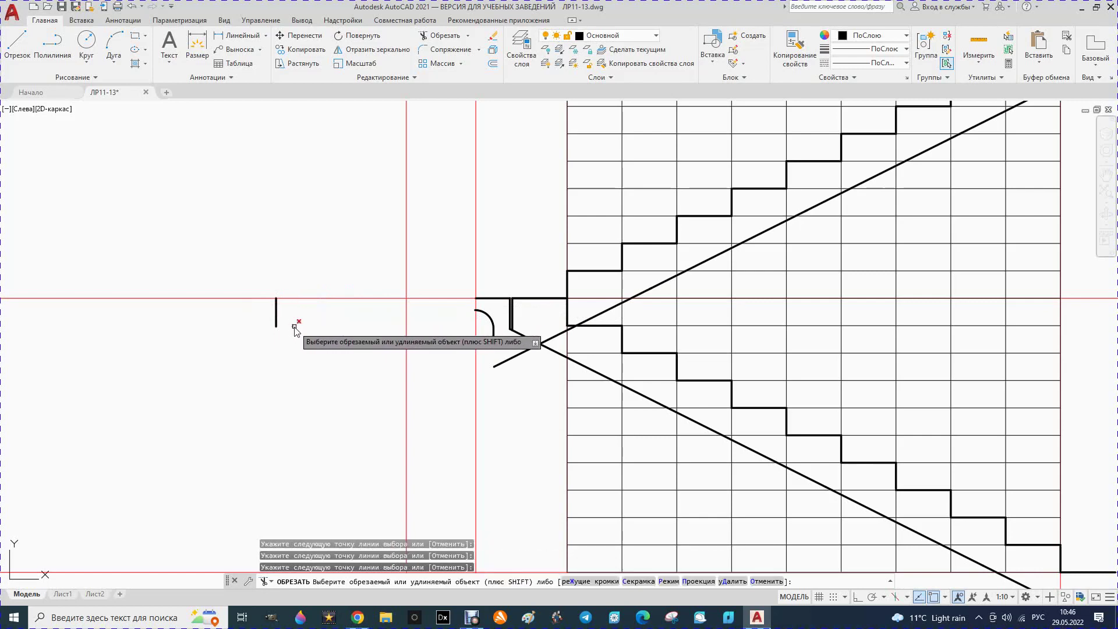
{"action": "left_click", "coordinate": [277, 315]}
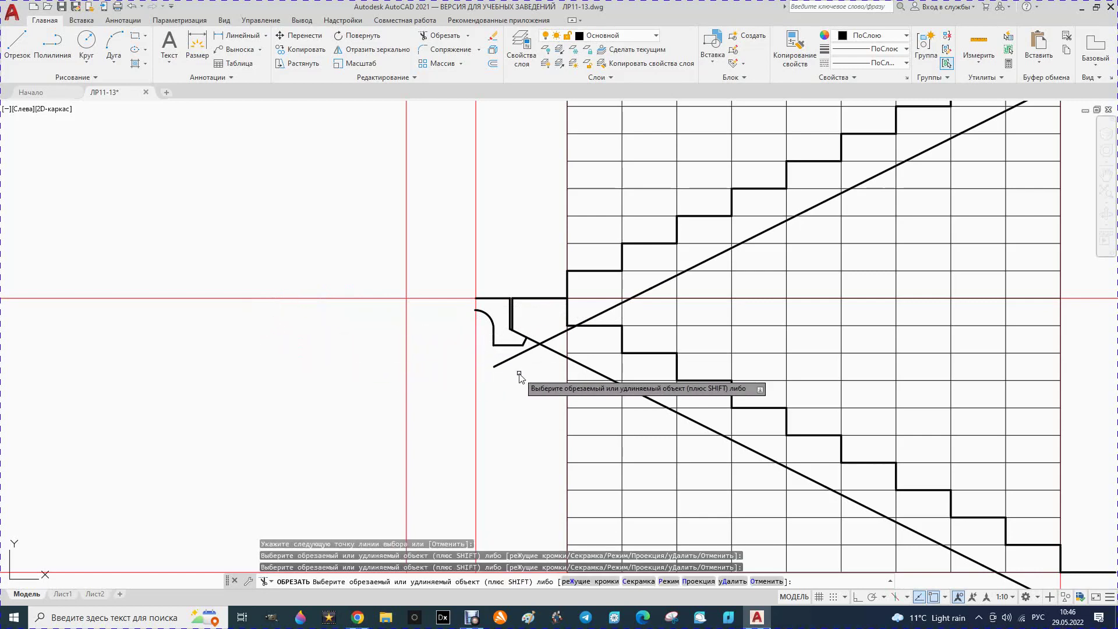
{"action": "scroll", "coordinate": [411, 350], "scroll_direction": "down", "scroll_amount": 2}
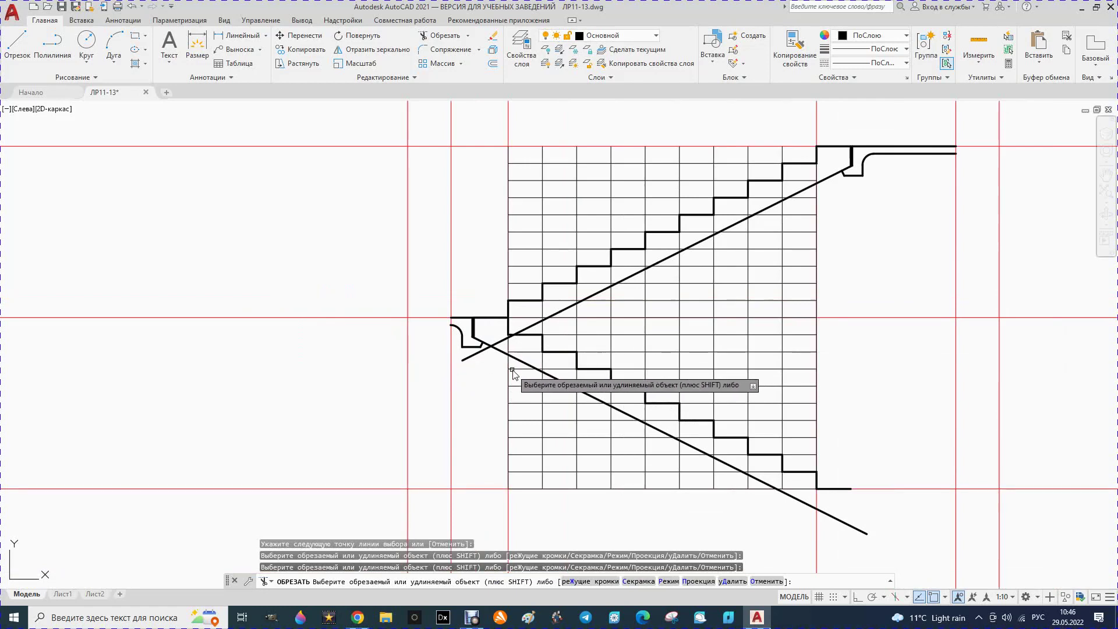
Step: Trim away the upper sloped line's overhang below the mid-level landing corner
{"action": "scroll", "coordinate": [522, 350], "scroll_direction": "up", "scroll_amount": 2}
{"action": "scroll", "coordinate": [443, 347], "scroll_direction": "down", "scroll_amount": 2}
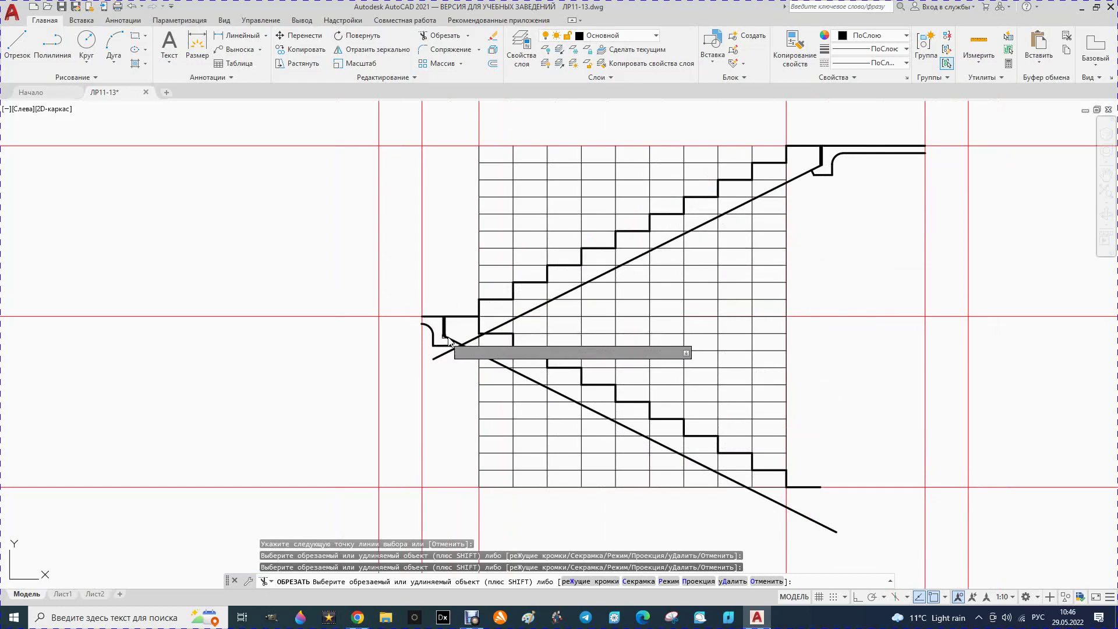
{"action": "scroll", "coordinate": [505, 353], "scroll_direction": "up", "scroll_amount": 4}
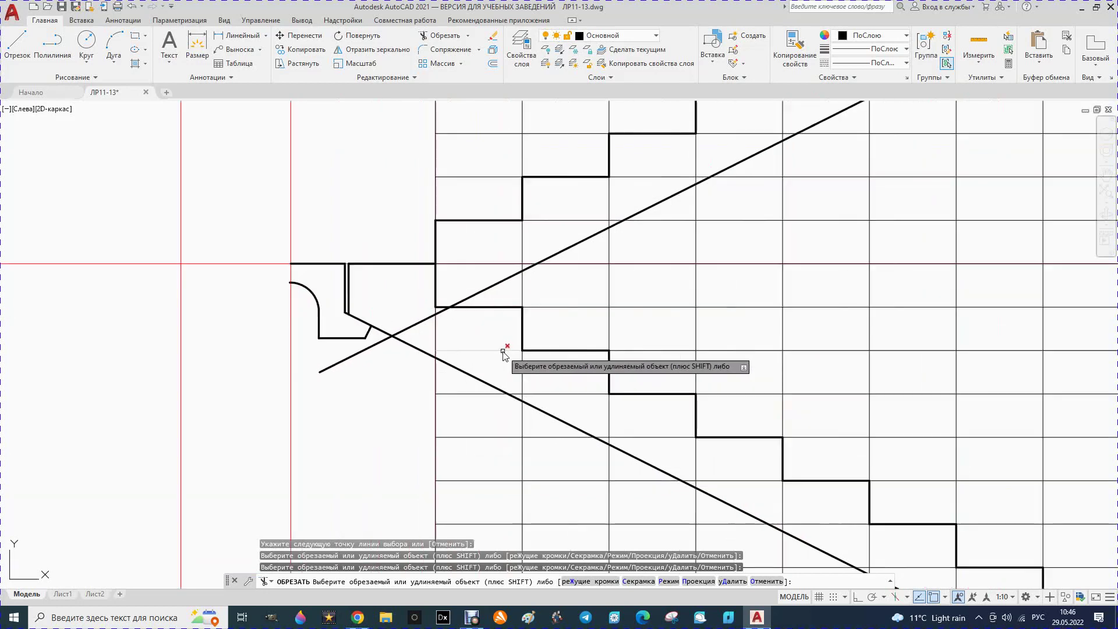
{"action": "left_click", "coordinate": [411, 327]}
{"action": "left_click", "coordinate": [371, 347]}
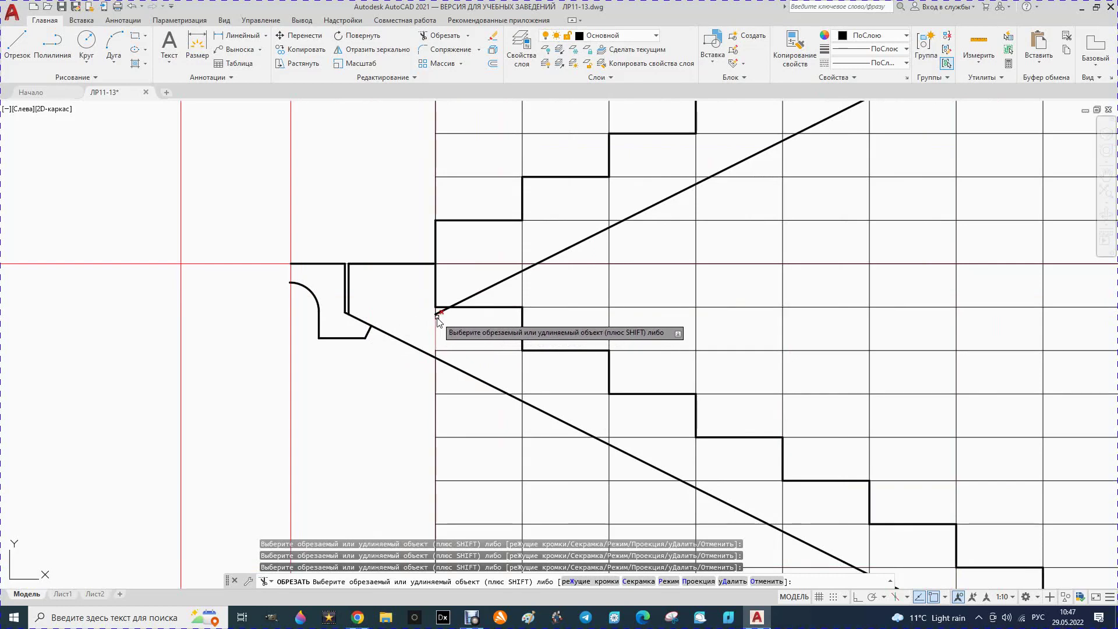
{"action": "scroll", "coordinate": [369, 334], "scroll_direction": "down", "scroll_amount": 6}
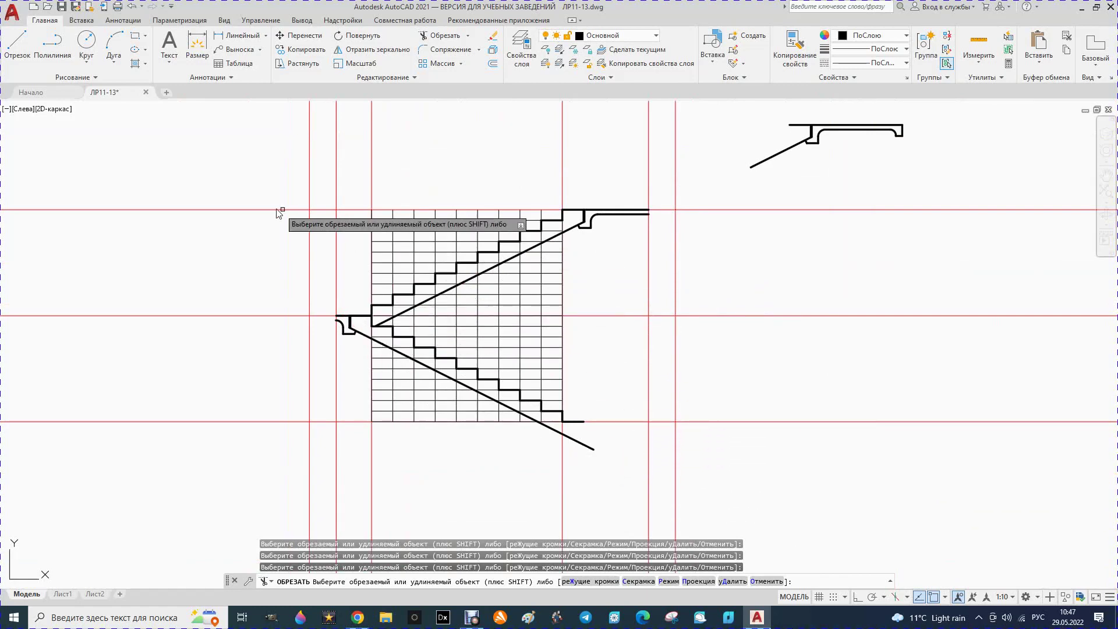
Step: Draw a closing line down from the lower flight's bottom end, then horizontally
{"action": "left_click", "coordinate": [16, 51]}
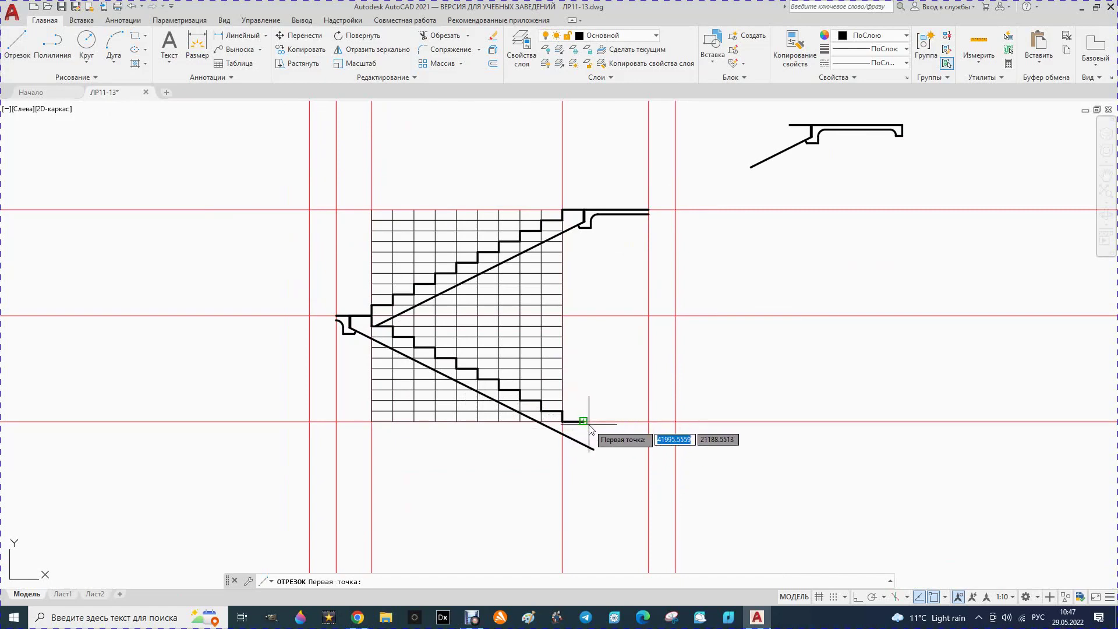
{"action": "left_click", "coordinate": [589, 423]}
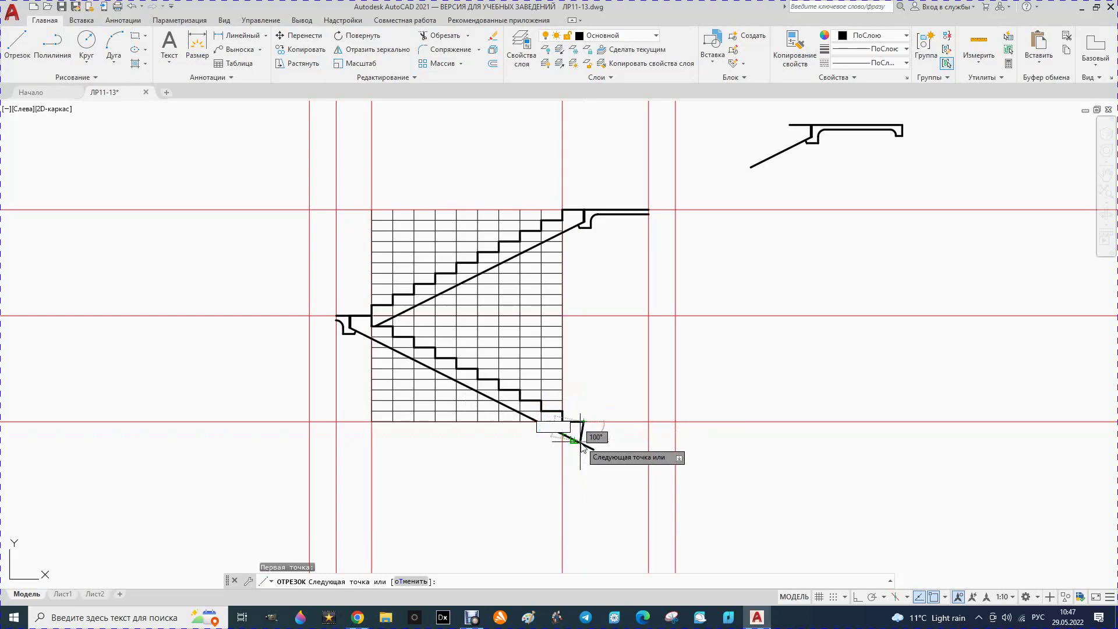
{"action": "type", "text": "150"}
{"action": "key", "text": "Return"}
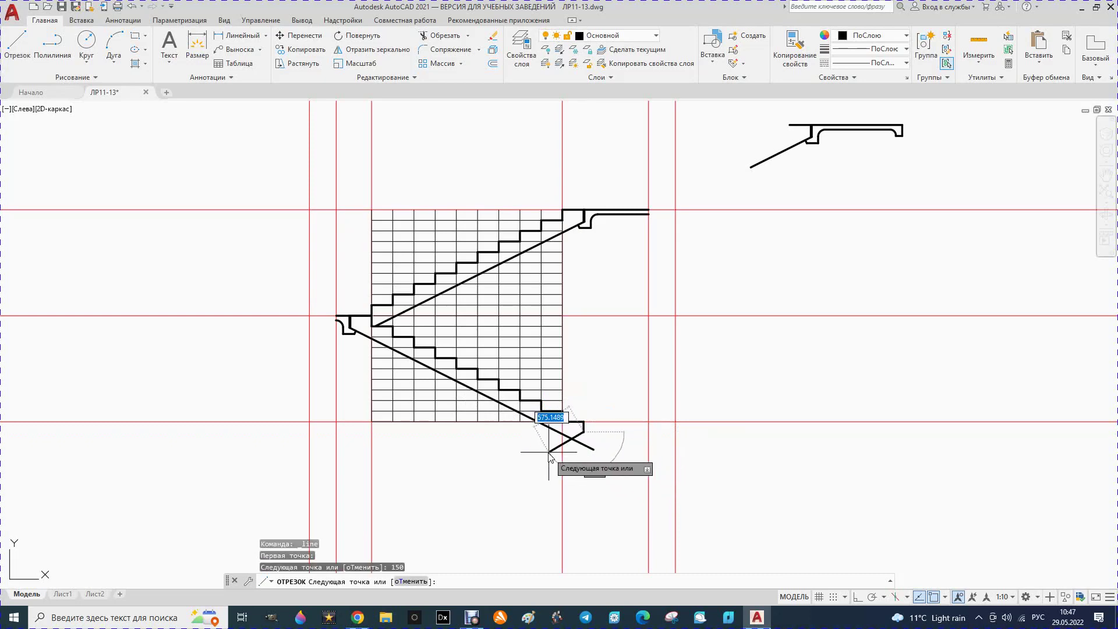
{"action": "left_click", "coordinate": [440, 431]}
{"action": "key", "text": "Escape"}
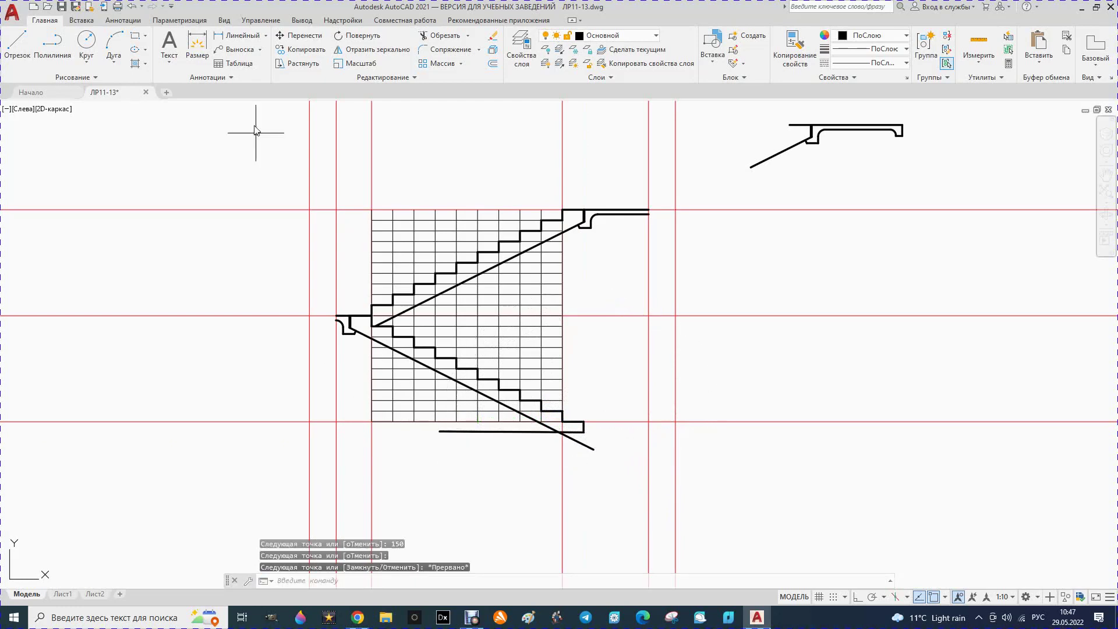
Step: Trim the stray horizontal line and the sloped line's tails past the bottom stair corner
{"action": "left_click", "coordinate": [456, 43]}
{"action": "scroll", "coordinate": [565, 434], "scroll_direction": "up", "scroll_amount": 4}
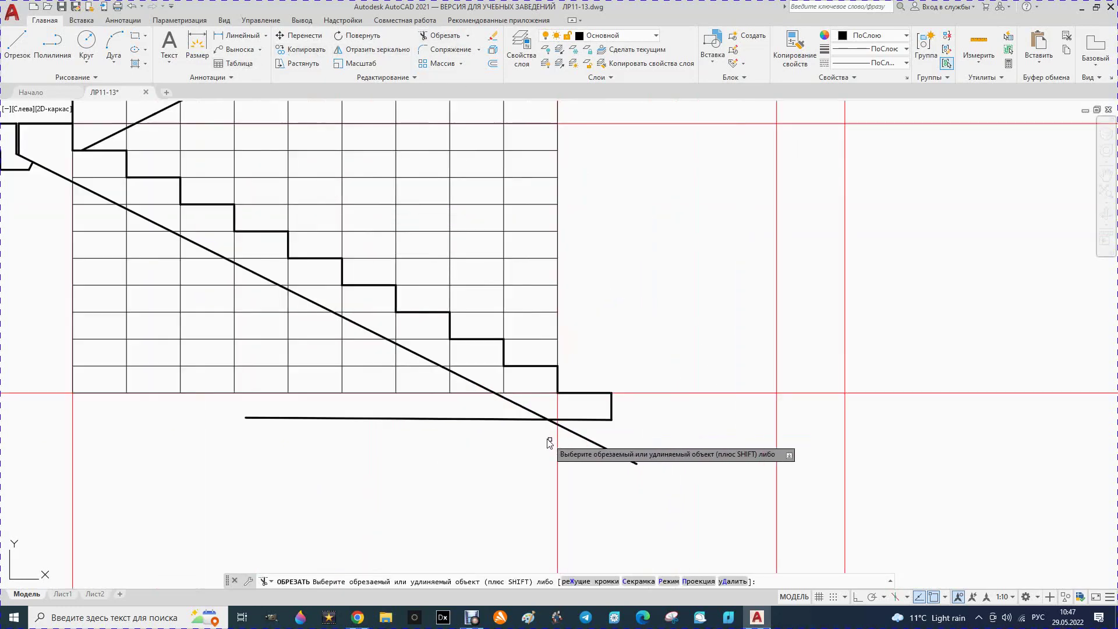
{"action": "left_click", "coordinate": [486, 418]}
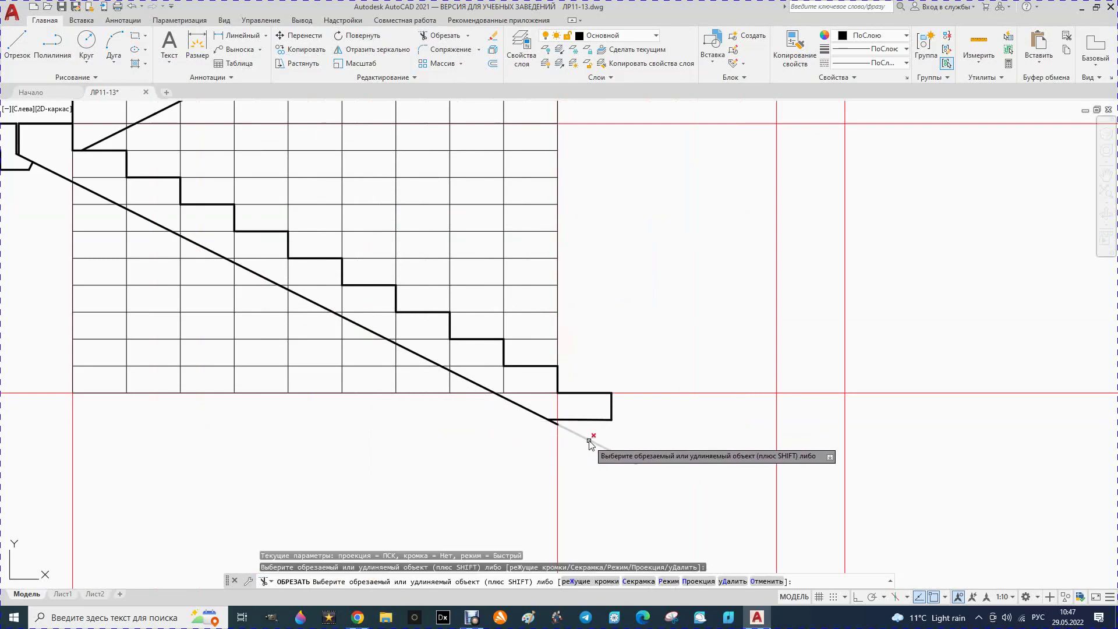
{"action": "left_click", "coordinate": [583, 436]}
{"action": "scroll", "coordinate": [545, 430], "scroll_direction": "up", "scroll_amount": 5}
{"action": "left_click", "coordinate": [568, 403]}
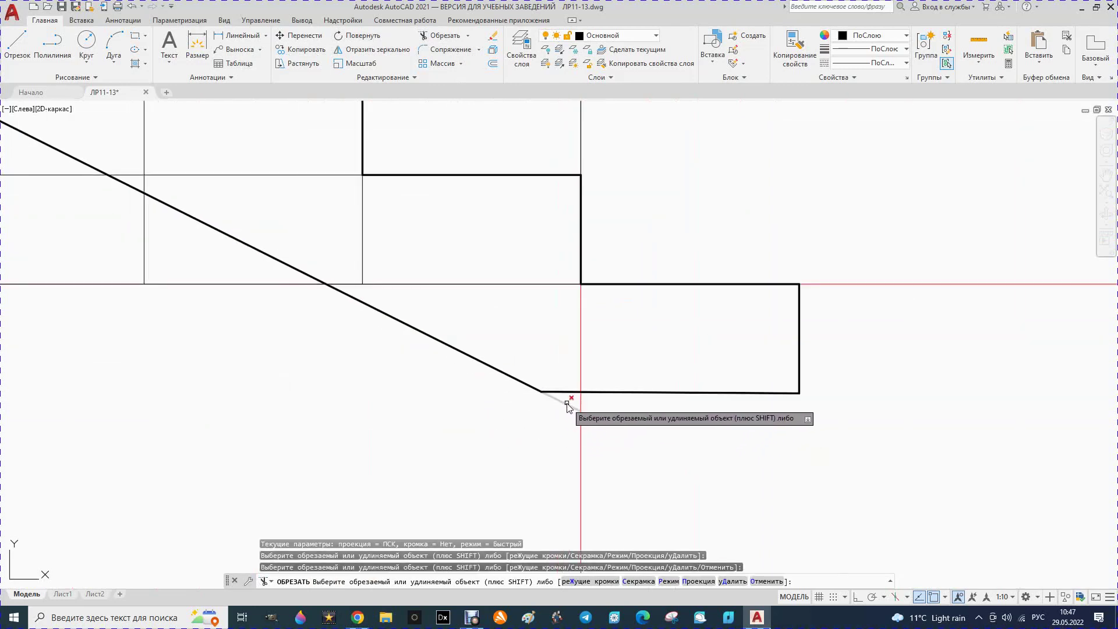
{"action": "scroll", "coordinate": [548, 420], "scroll_direction": "down", "scroll_amount": 5}
{"action": "key", "text": "Escape"}
{"action": "scroll", "coordinate": [553, 418], "scroll_direction": "down", "scroll_amount": 4}
{"action": "scroll", "coordinate": [537, 392], "scroll_direction": "down", "scroll_amount": 2}
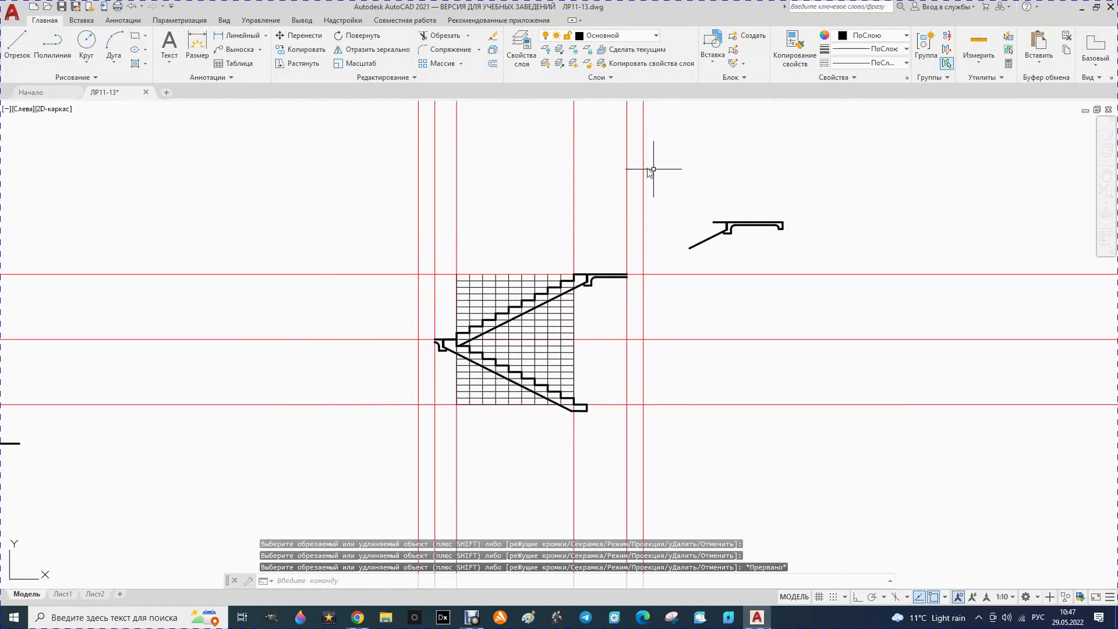
Step: Erase the stray stair profile at the upper right
{"action": "type", "text": "l"}
{"action": "key", "text": "Return"}
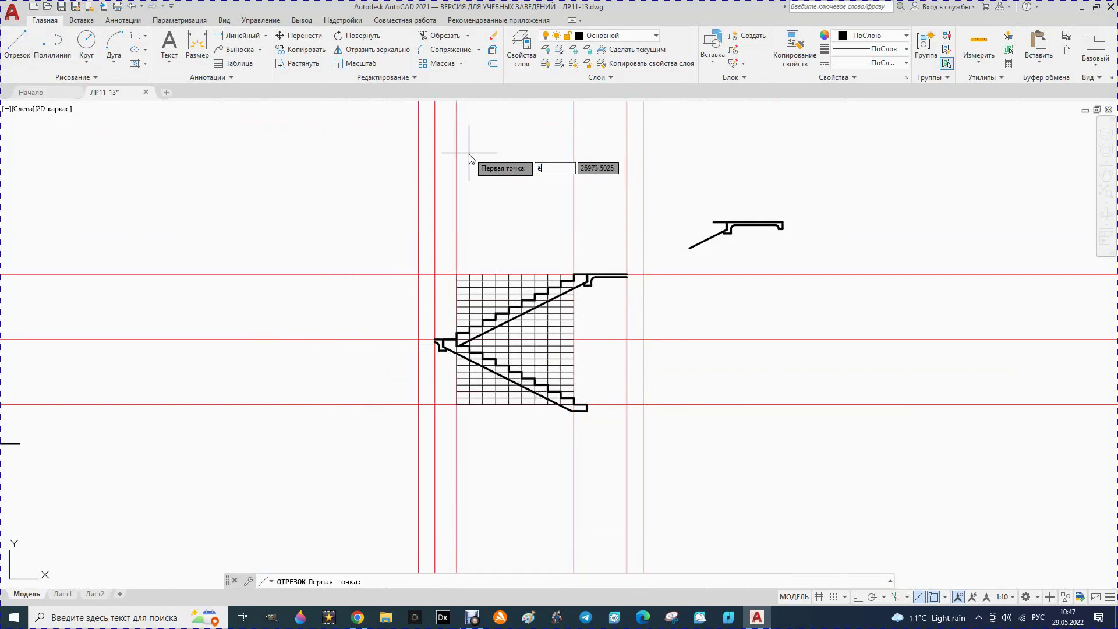
{"action": "key", "text": "Escape"}
{"action": "left_click_drag", "start_coordinate": [669, 191], "coordinate": [642, 265]}
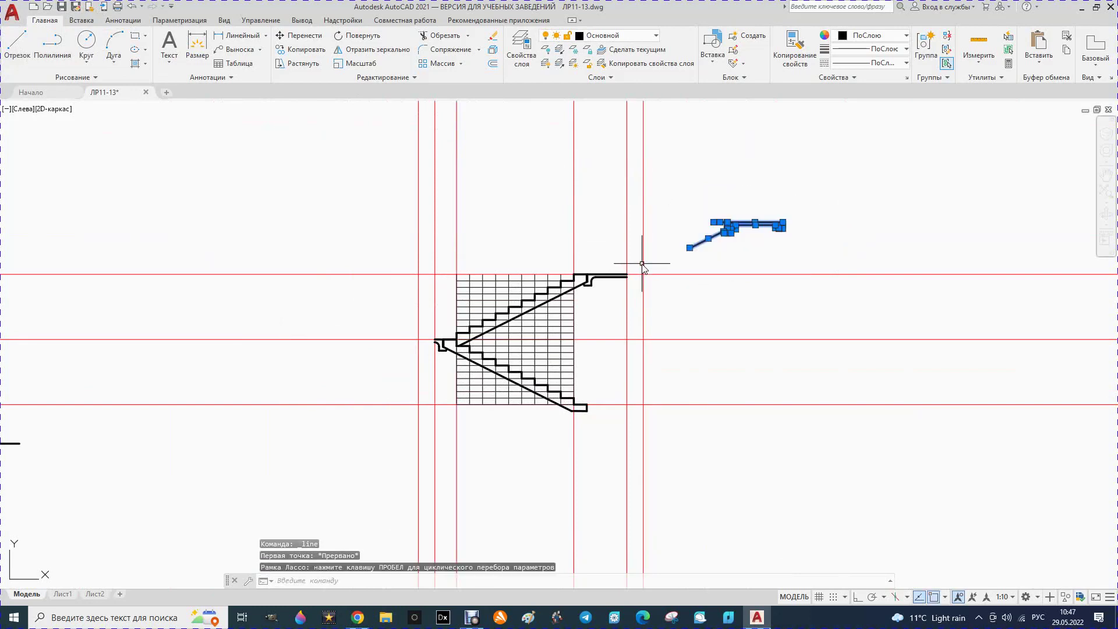
{"action": "key", "text": "Delete"}
{"action": "scroll", "coordinate": [240, 343], "scroll_direction": "down", "scroll_amount": 4}
{"action": "scroll", "coordinate": [436, 379], "scroll_direction": "down", "scroll_amount": 3}
{"action": "scroll", "coordinate": [363, 363], "scroll_direction": "up", "scroll_amount": 3}
{"action": "scroll", "coordinate": [403, 346], "scroll_direction": "up", "scroll_amount": 2}
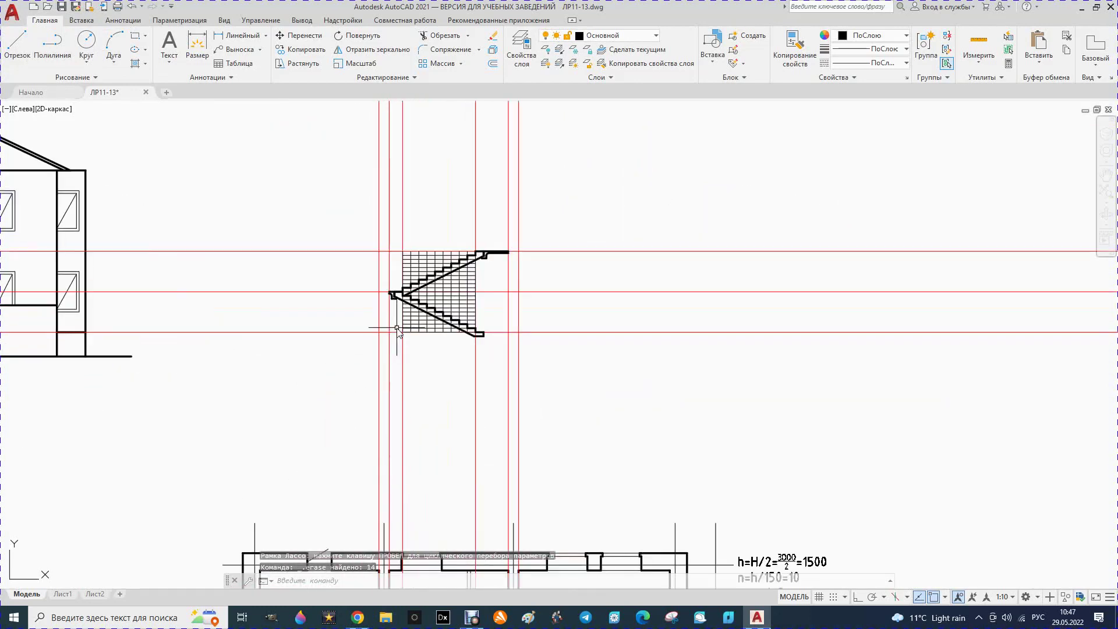
{"action": "scroll", "coordinate": [407, 262], "scroll_direction": "up", "scroll_amount": 2}
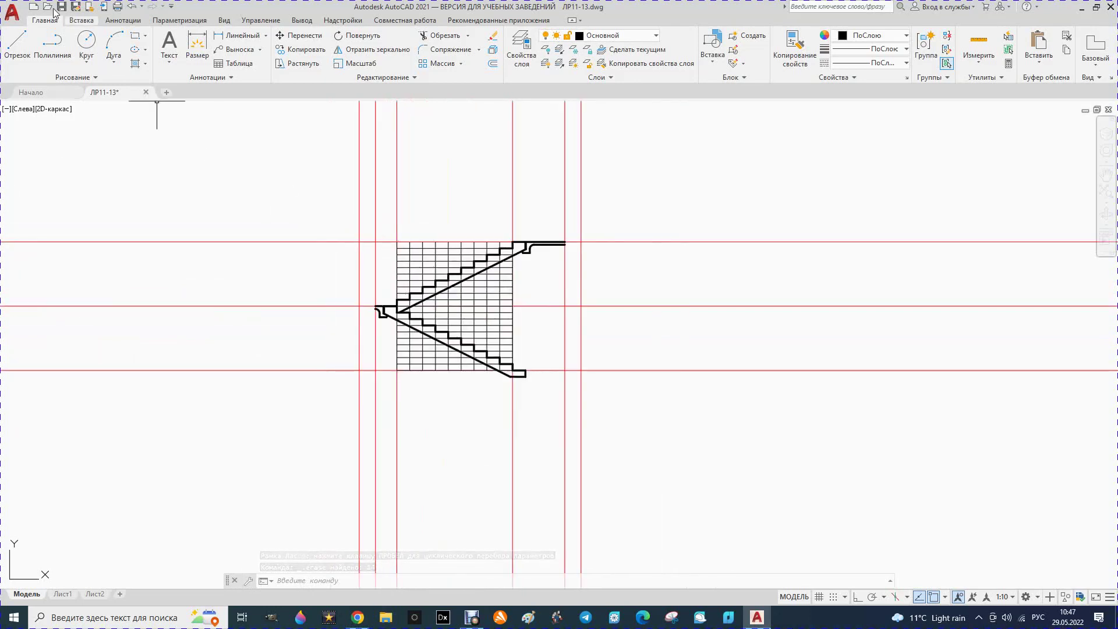
Step: With Ortho on, draw 1000-tall railing posts at the bottom step end and the landing edge
{"action": "left_click", "coordinate": [21, 53]}
{"action": "scroll", "coordinate": [479, 355], "scroll_direction": "up", "scroll_amount": 4}
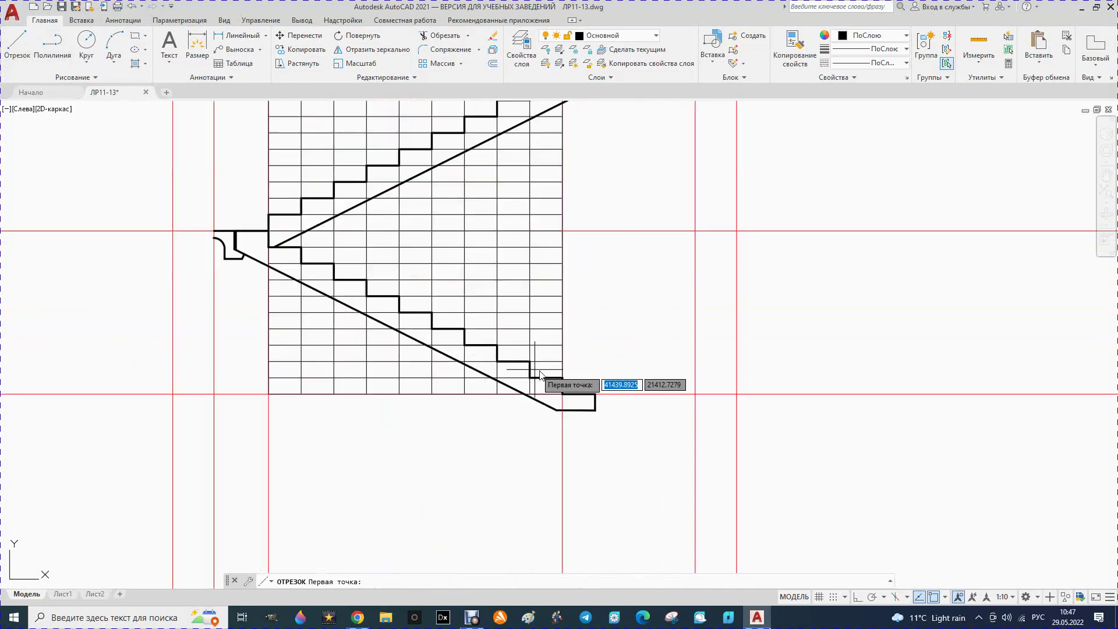
{"action": "left_click", "coordinate": [579, 411]}
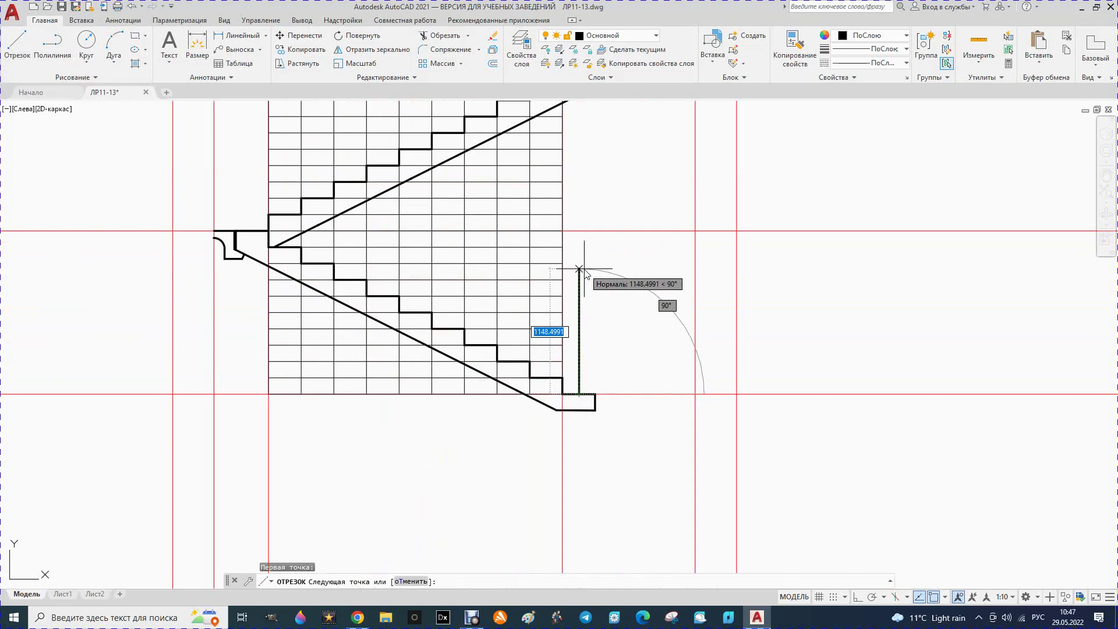
{"action": "type", "text": "1000"}
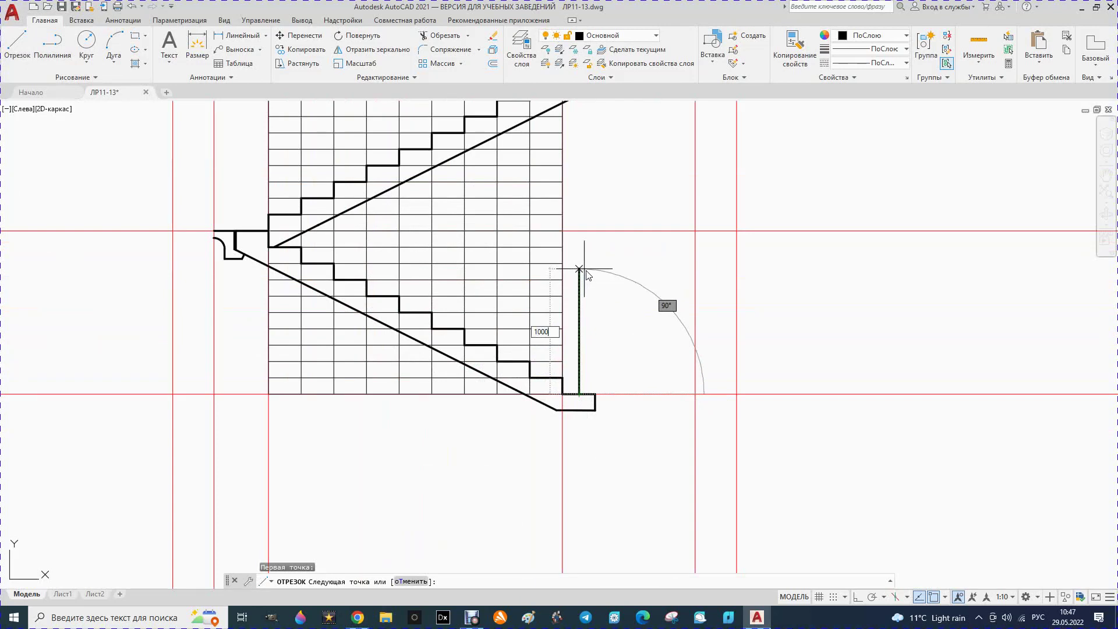
{"action": "key", "text": "Return"}
{"action": "key", "text": "Escape"}
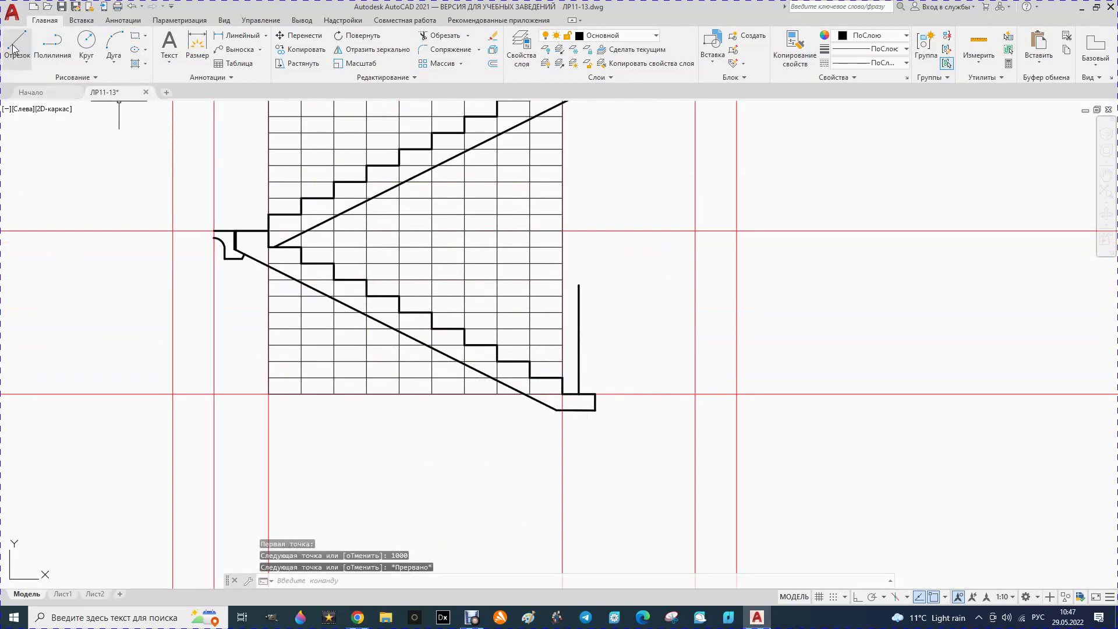
{"action": "key", "text": "Return"}
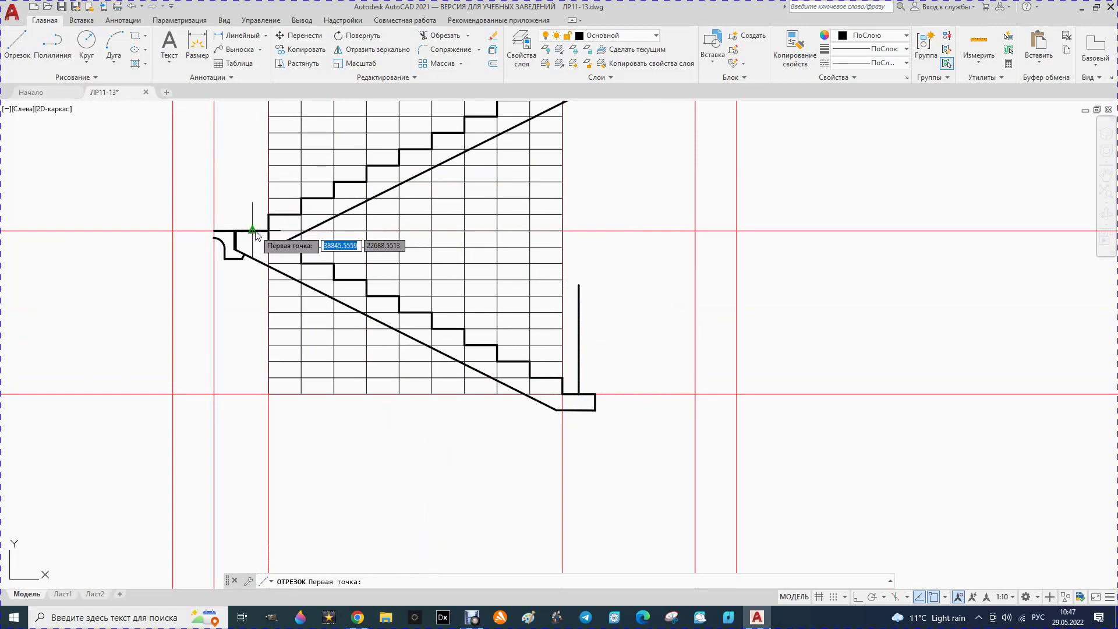
{"action": "left_click", "coordinate": [254, 232]}
{"action": "scroll", "coordinate": [265, 246], "scroll_direction": "down", "scroll_amount": 2}
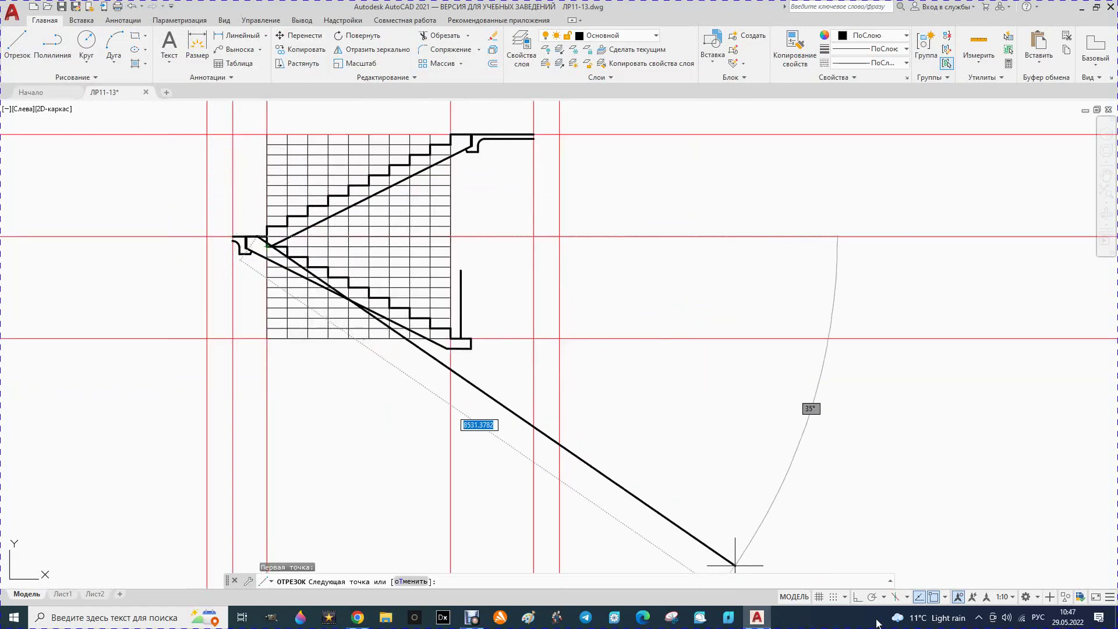
{"action": "left_click", "coordinate": [864, 598]}
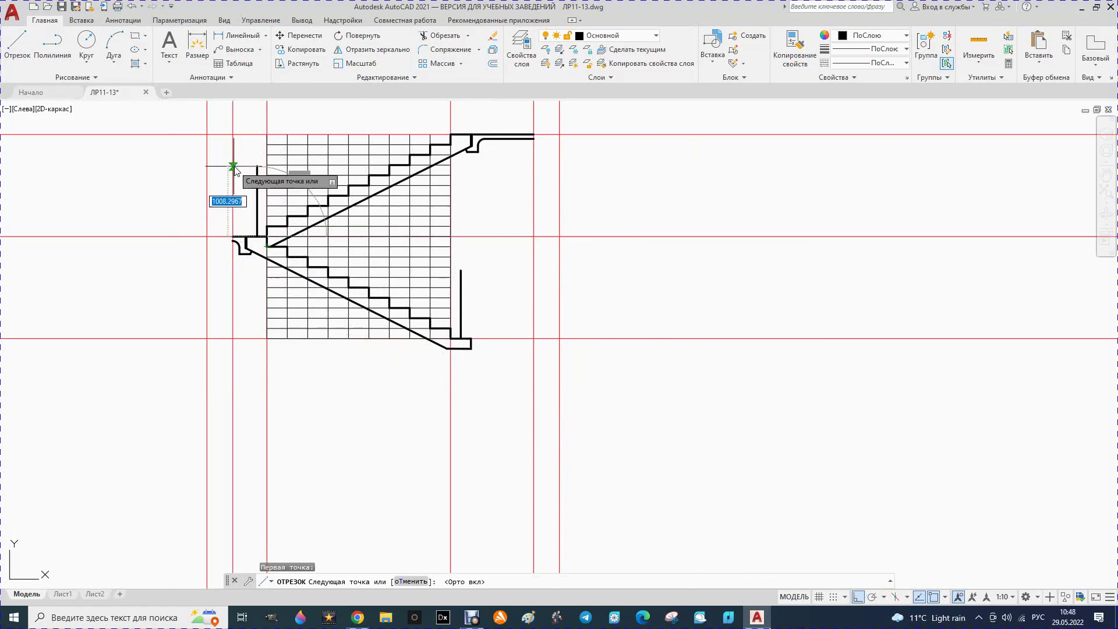
{"action": "type", "text": "1000"}
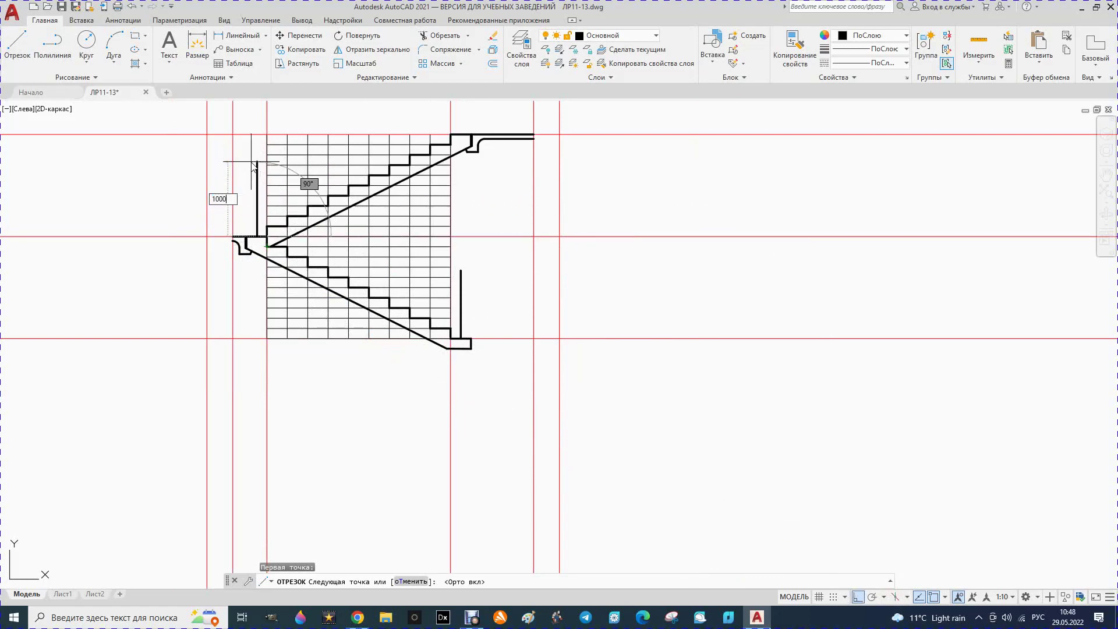
{"action": "key", "text": "Return"}
{"action": "key", "text": "Return"}
{"action": "scroll", "coordinate": [249, 185], "scroll_direction": "down", "scroll_amount": 2}
Step: Add a 1000 post at the upper flight's top corner and draw sloped handrails between post tops
{"action": "left_click", "coordinate": [17, 47]}
{"action": "scroll", "coordinate": [251, 146], "scroll_direction": "down", "scroll_amount": 3}
{"action": "scroll", "coordinate": [308, 175], "scroll_direction": "up", "scroll_amount": 5}
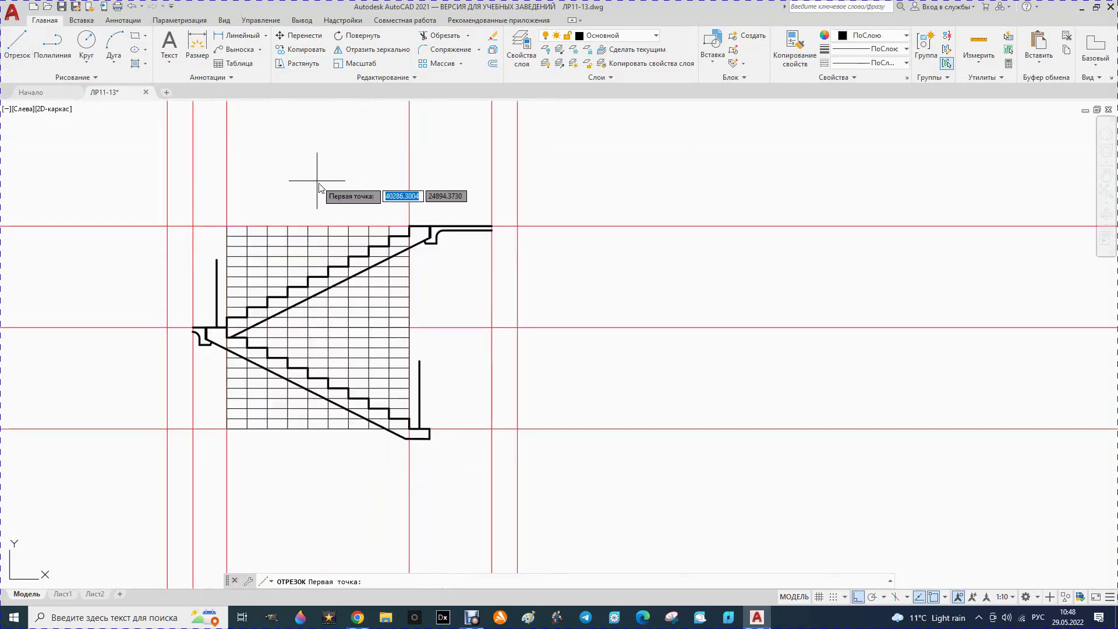
{"action": "left_click", "coordinate": [419, 225]}
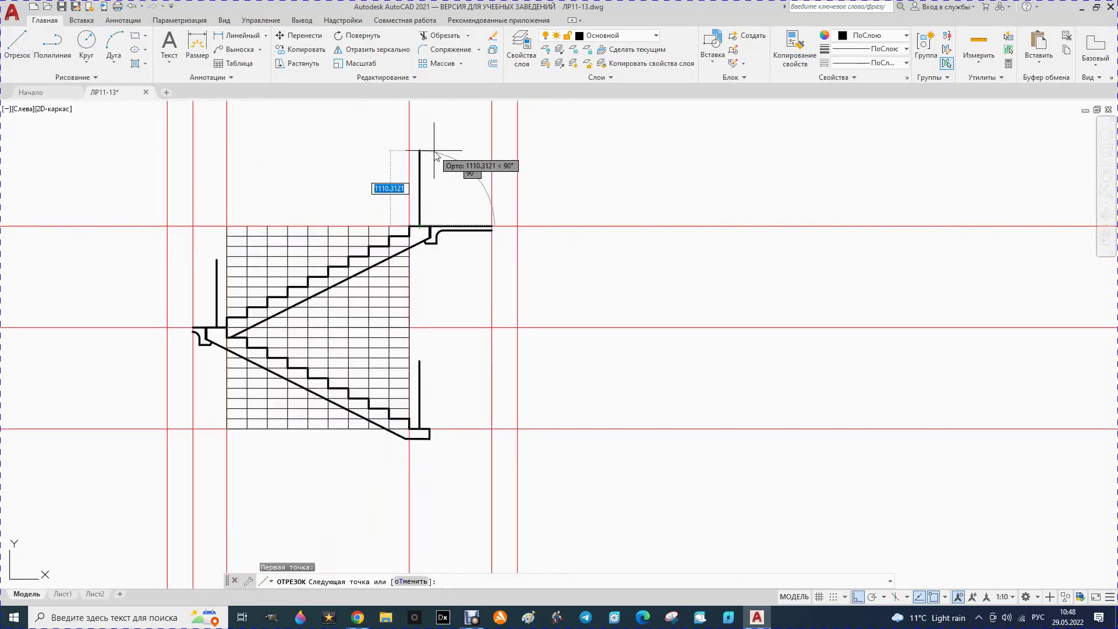
{"action": "type", "text": "1000"}
{"action": "key", "text": "Return"}
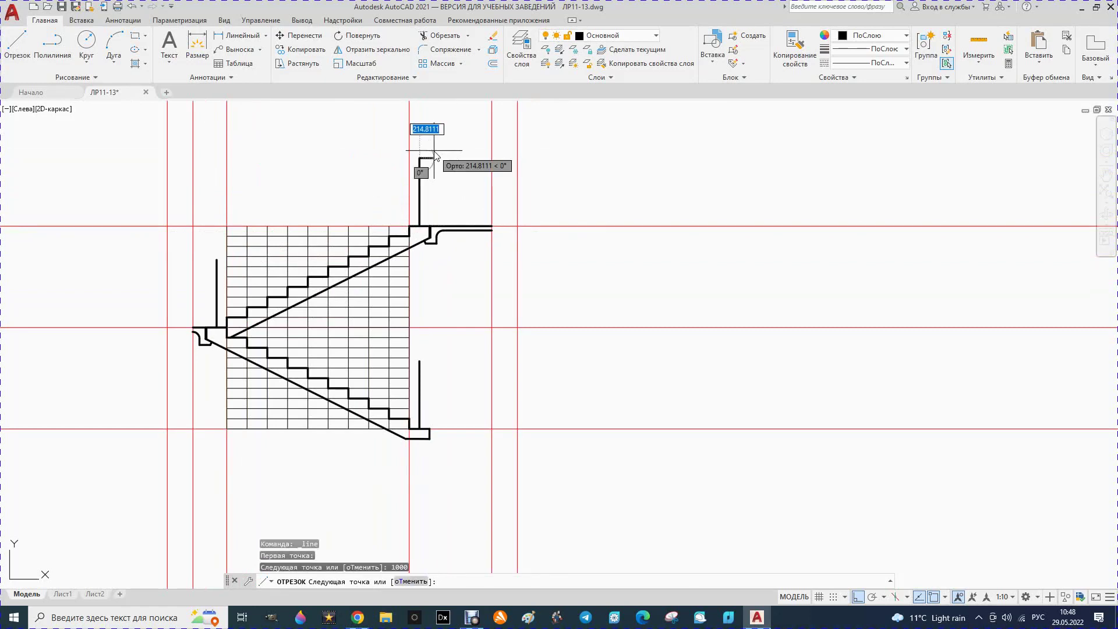
{"action": "left_click", "coordinate": [217, 260]}
{"action": "left_click", "coordinate": [420, 361]}
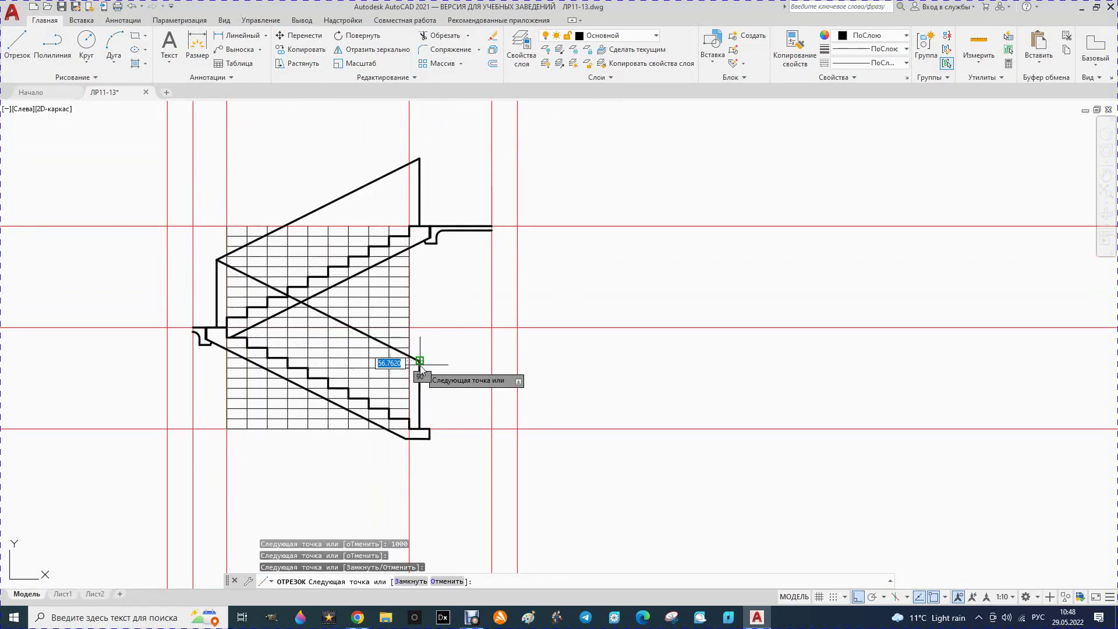
{"action": "key", "text": "Escape"}
{"action": "scroll", "coordinate": [474, 374], "scroll_direction": "down", "scroll_amount": 2}
{"action": "scroll", "coordinate": [417, 350], "scroll_direction": "up", "scroll_amount": 2}
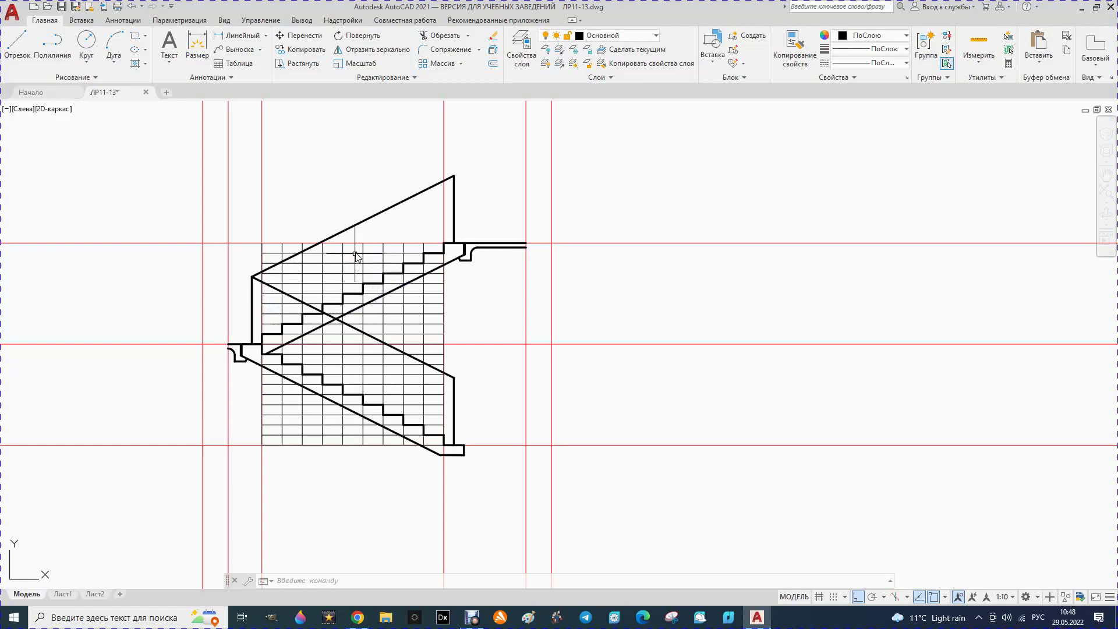
Step: Erase the vertical construction line beside the stair
{"action": "scroll", "coordinate": [348, 327], "scroll_direction": "down", "scroll_amount": 2}
{"action": "scroll", "coordinate": [362, 371], "scroll_direction": "down", "scroll_amount": 2}
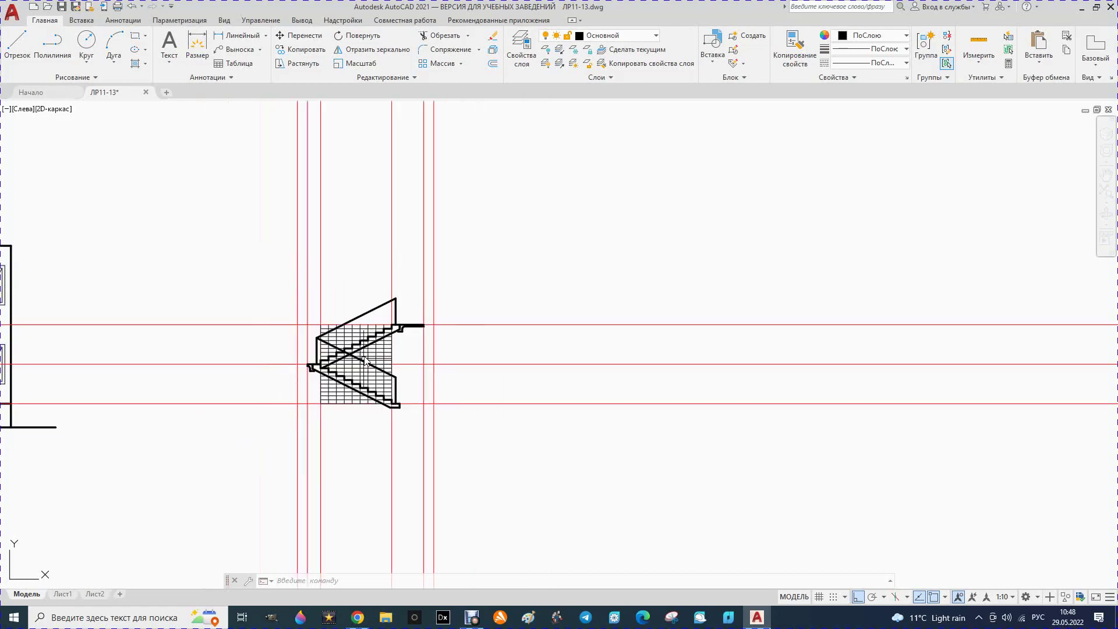
{"action": "left_click", "coordinate": [327, 270]}
{"action": "key", "text": "Delete"}
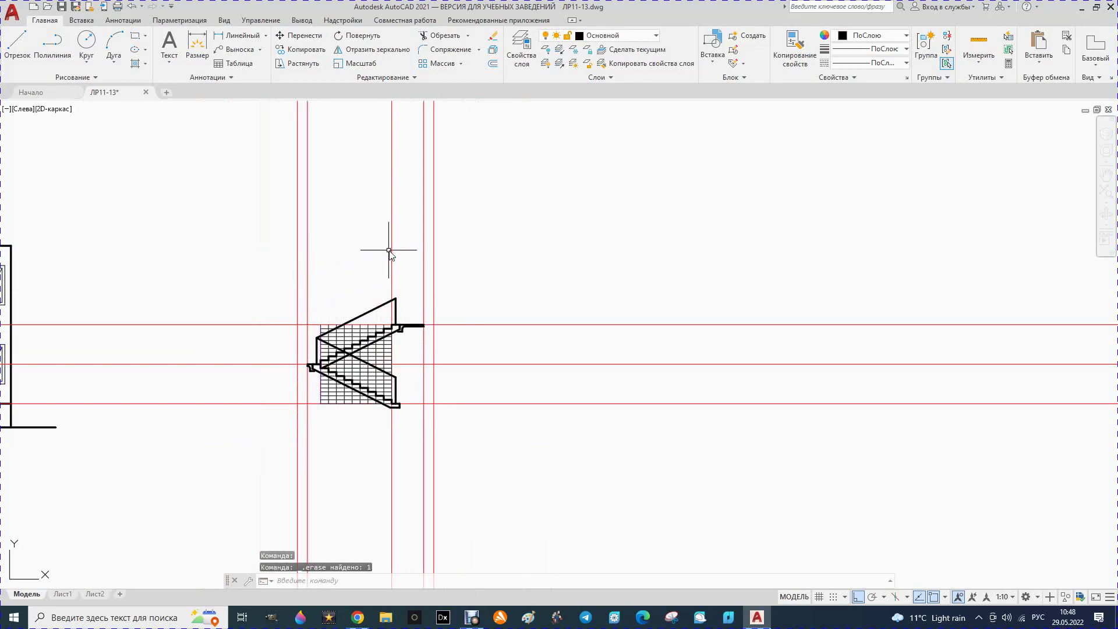
{"action": "left_click", "coordinate": [389, 244]}
{"action": "key", "text": "Escape"}
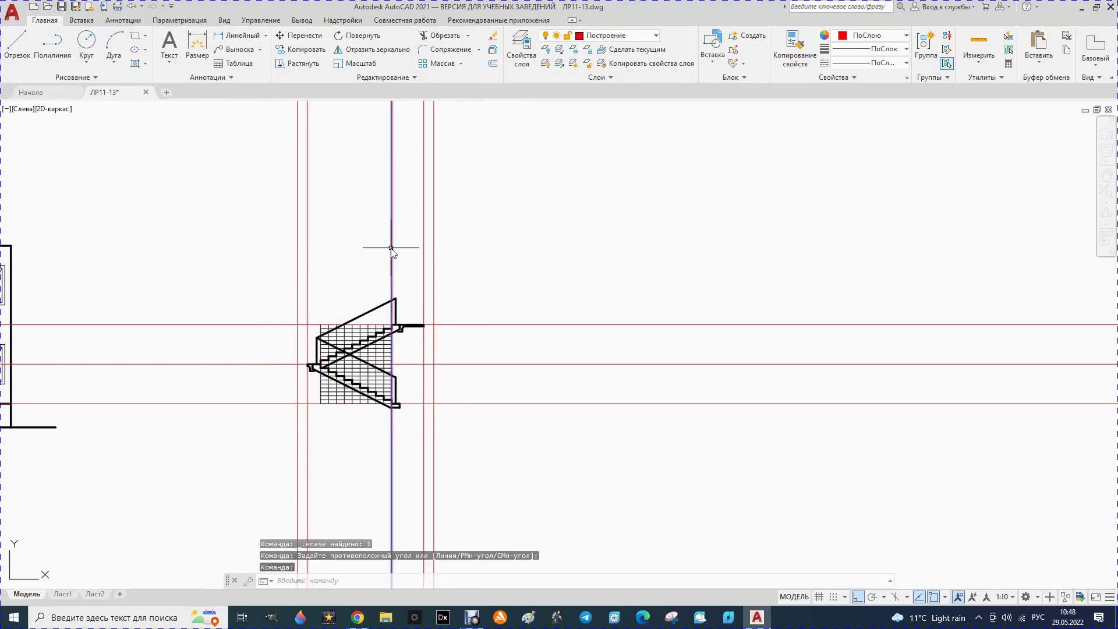
Step: Select the vertical tread/riser grid lines and erase them
{"action": "scroll", "coordinate": [387, 250], "scroll_direction": "down", "scroll_amount": 2}
{"action": "scroll", "coordinate": [338, 349], "scroll_direction": "up", "scroll_amount": 2}
{"action": "scroll", "coordinate": [355, 313], "scroll_direction": "up", "scroll_amount": 3}
{"action": "scroll", "coordinate": [367, 282], "scroll_direction": "up", "scroll_amount": 2}
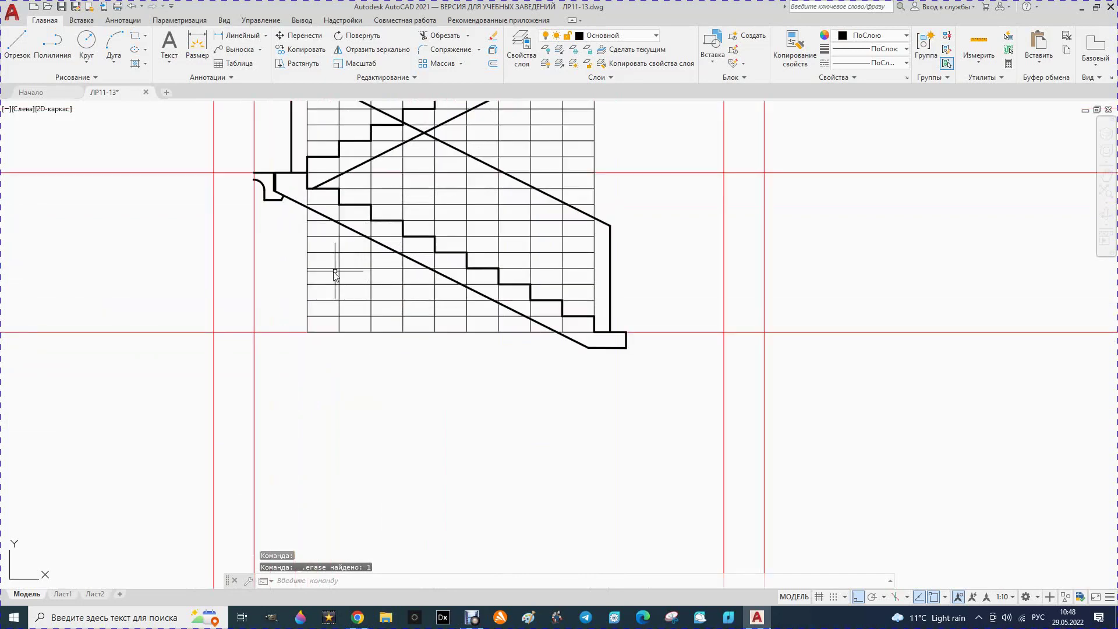
{"action": "left_click_drag", "start_coordinate": [275, 231], "coordinate": [437, 333]}
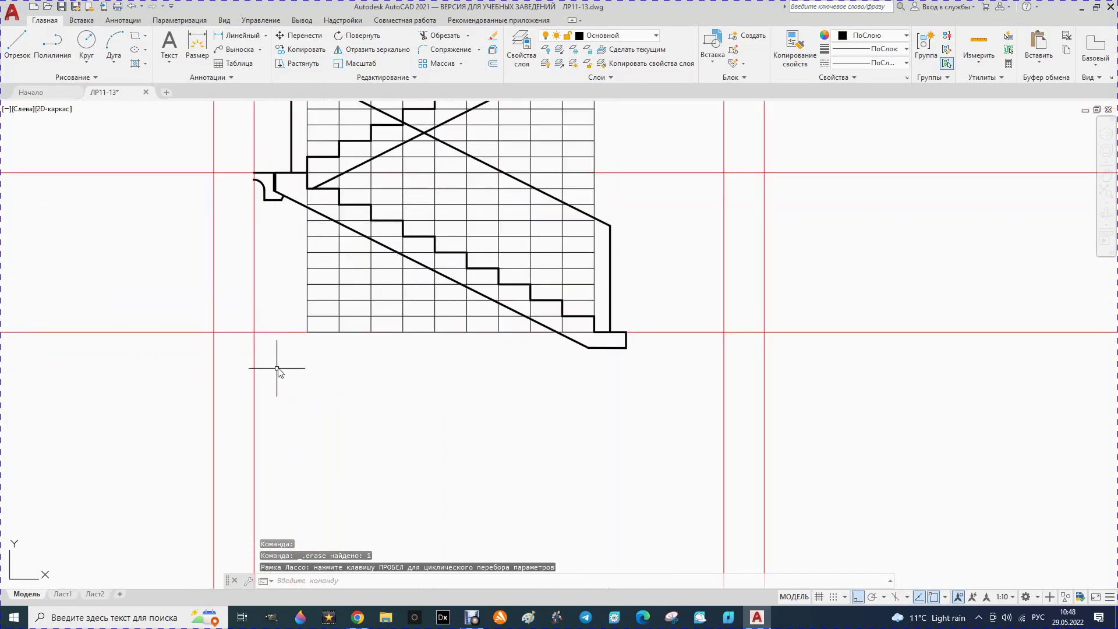
{"action": "left_click", "coordinate": [307, 298]}
{"action": "left_click", "coordinate": [339, 291]}
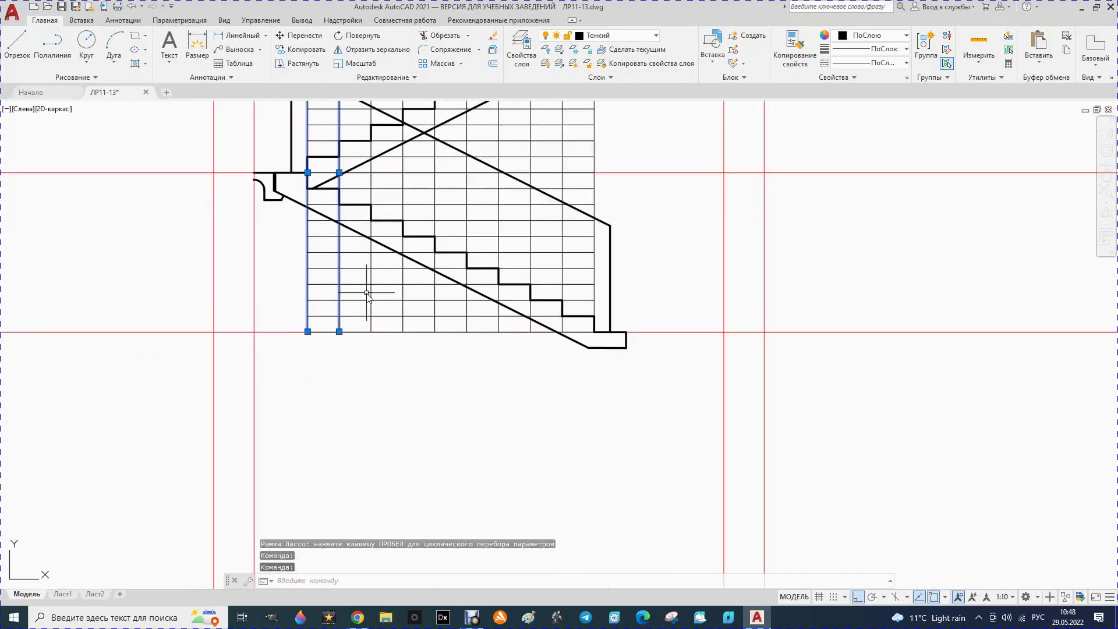
{"action": "left_click", "coordinate": [402, 294]}
{"action": "left_click", "coordinate": [467, 308]}
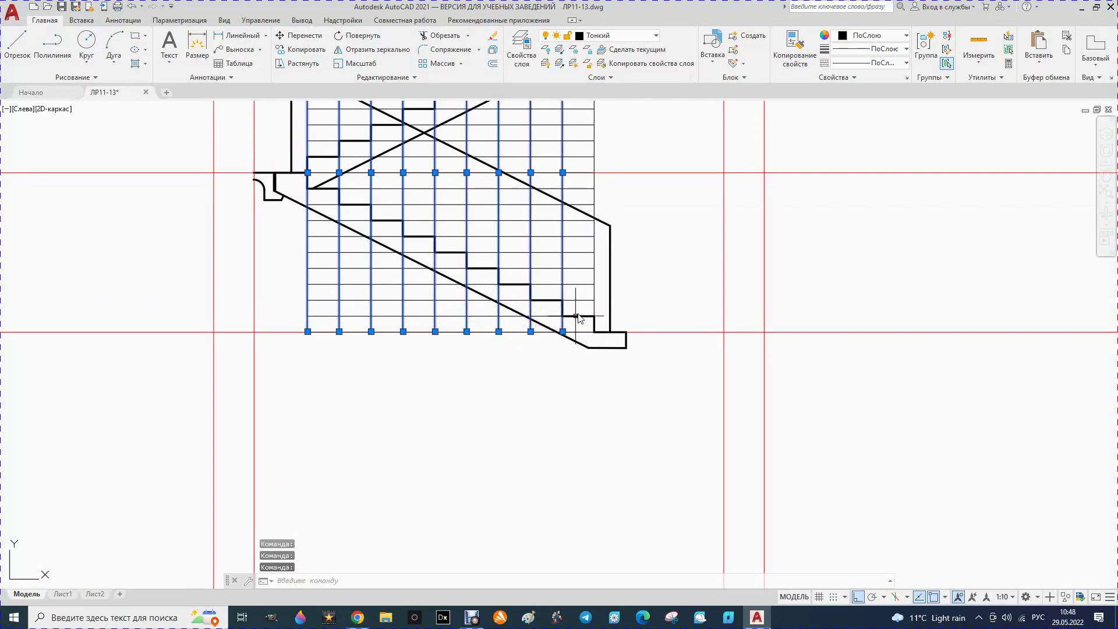
{"action": "scroll", "coordinate": [557, 378], "scroll_direction": "down", "scroll_amount": 5}
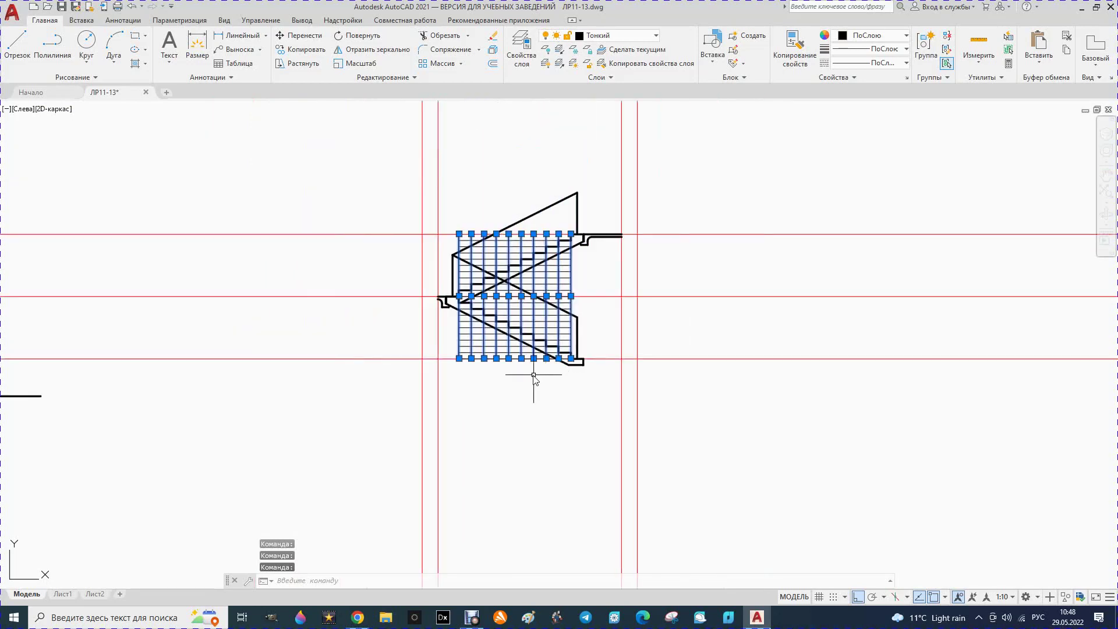
{"action": "key", "text": "Delete"}
{"action": "scroll", "coordinate": [562, 293], "scroll_direction": "up", "scroll_amount": 2}
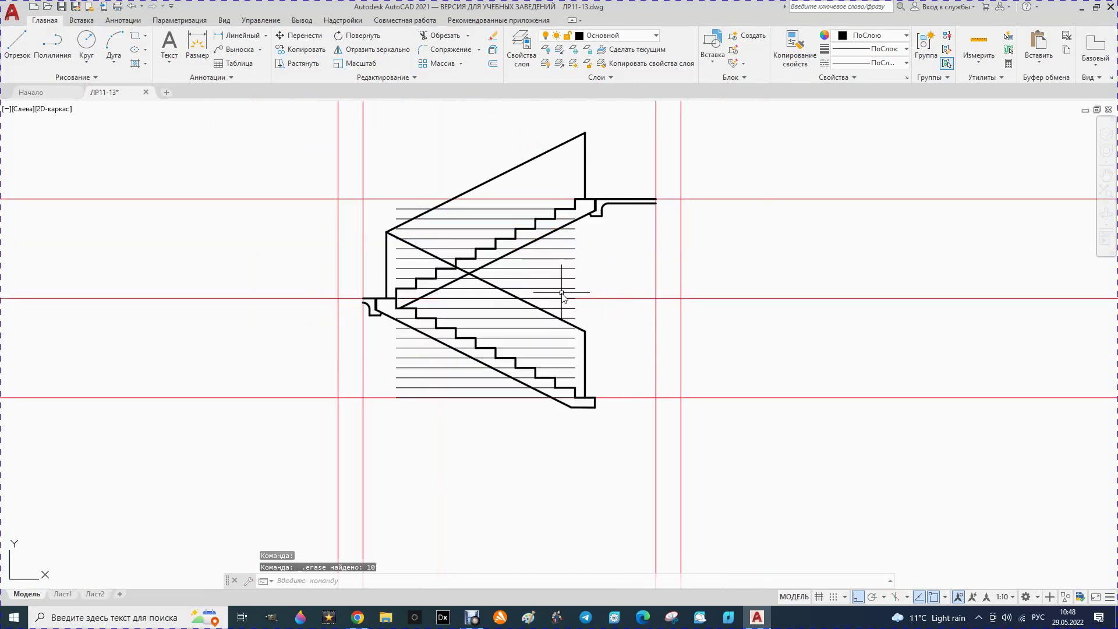
Step: Erase the horizontal grid lines crossing the lower flight
{"action": "left_click", "coordinate": [388, 341]}
{"action": "left_click_drag", "start_coordinate": [387, 341], "coordinate": [427, 389]}
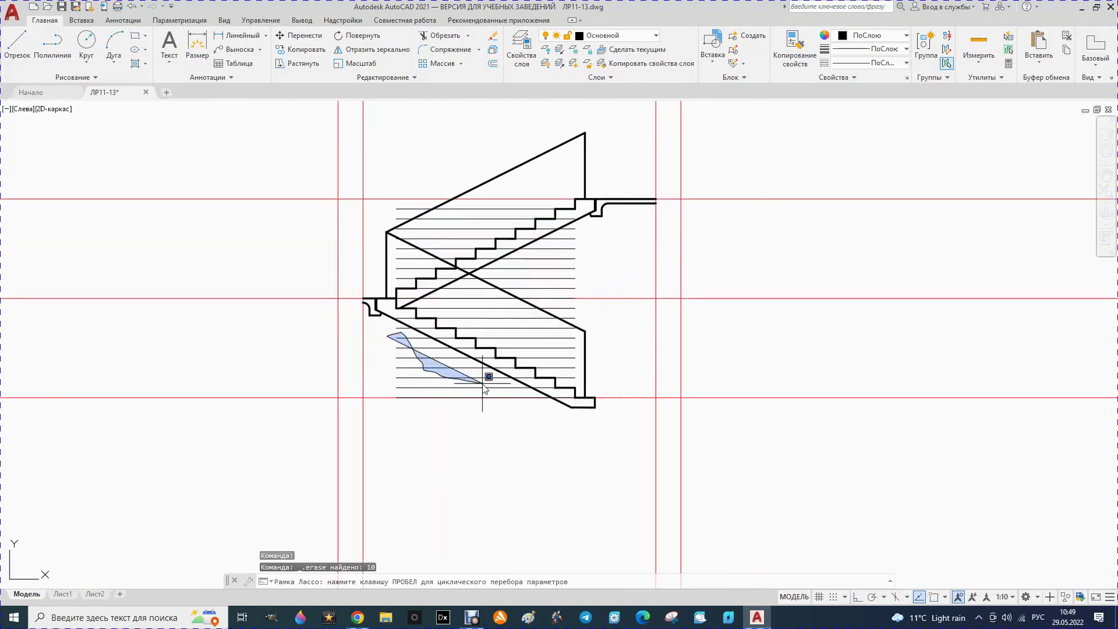
{"action": "left_click", "coordinate": [424, 383]}
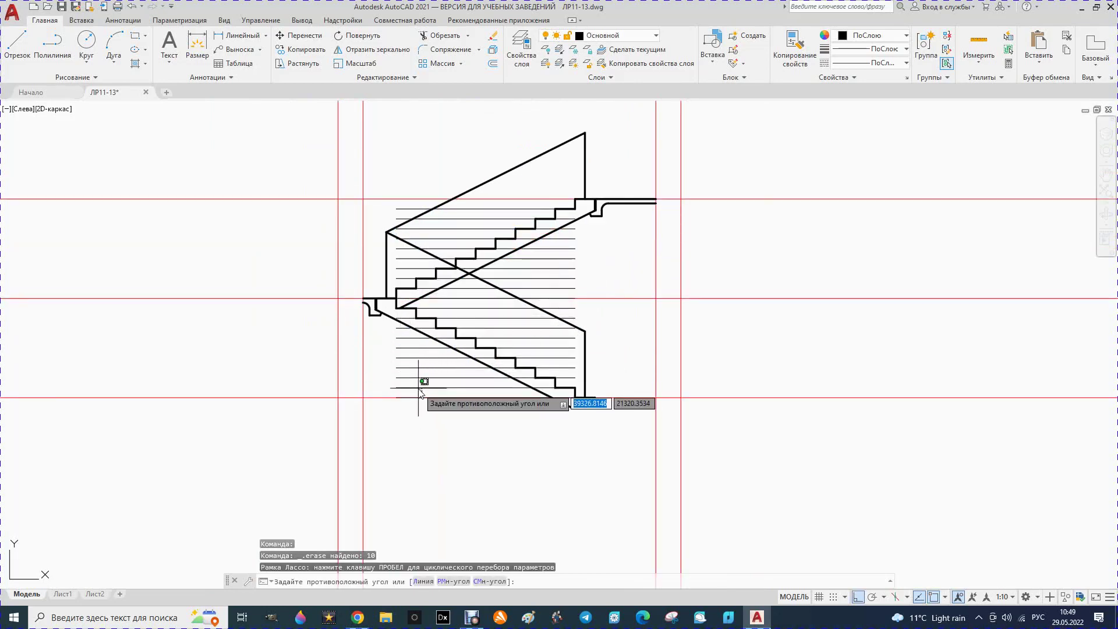
{"action": "left_click", "coordinate": [421, 398]}
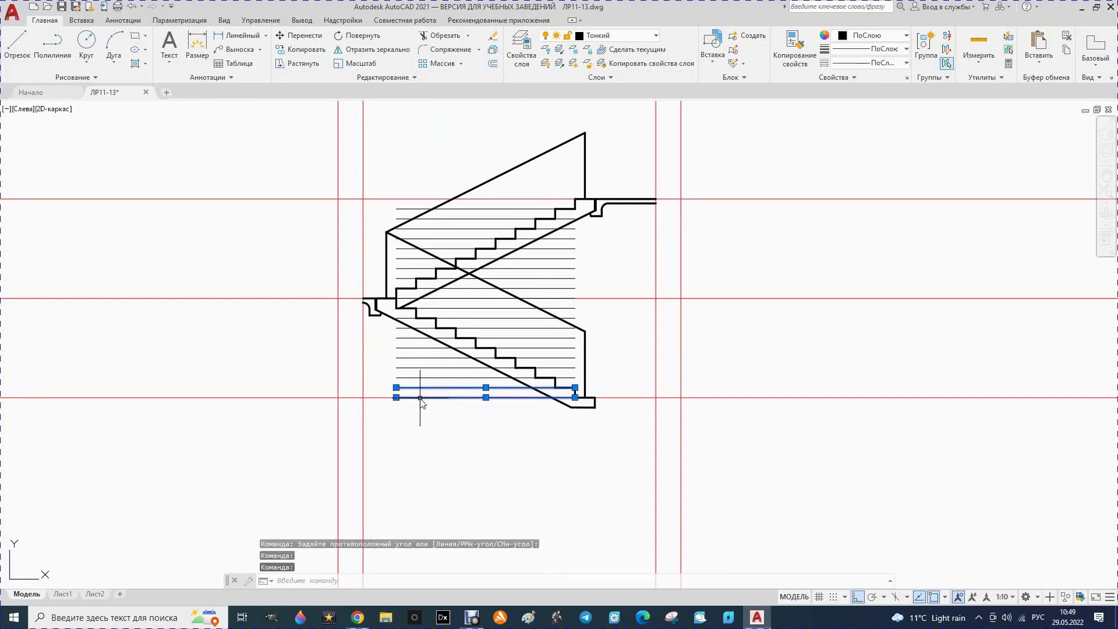
{"action": "left_click", "coordinate": [421, 376]}
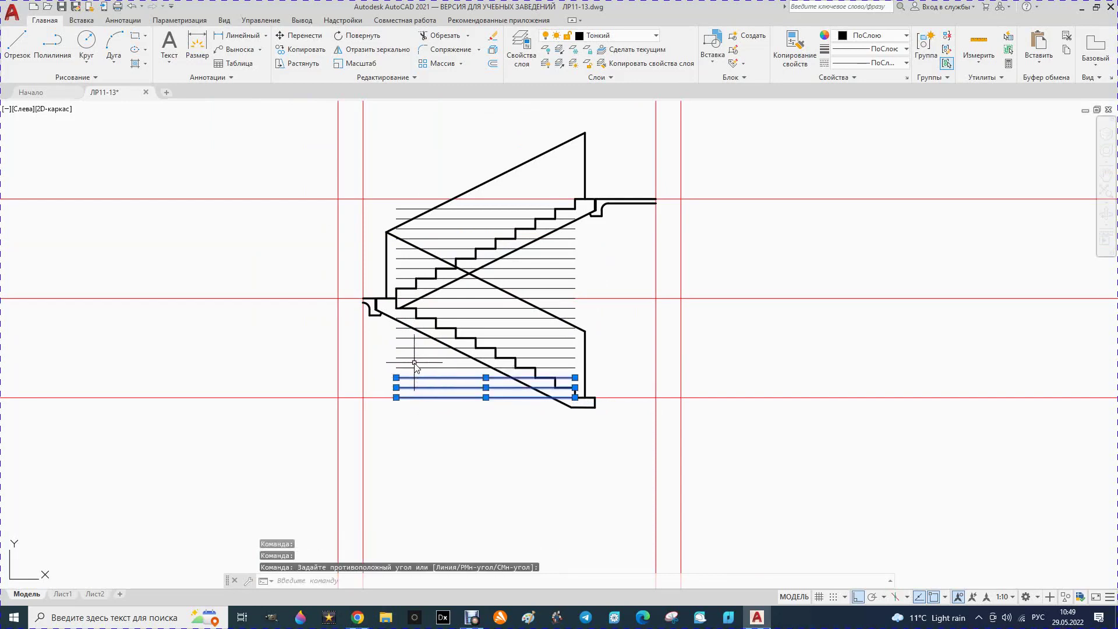
{"action": "left_click", "coordinate": [413, 368]}
{"action": "left_click", "coordinate": [417, 357]}
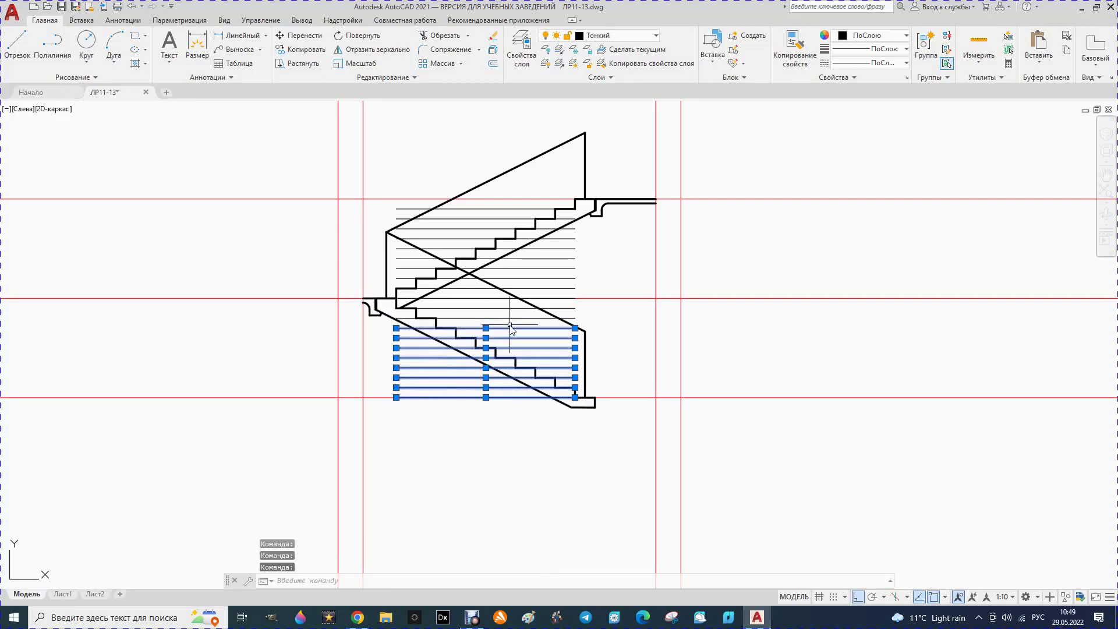
{"action": "left_click", "coordinate": [506, 317]}
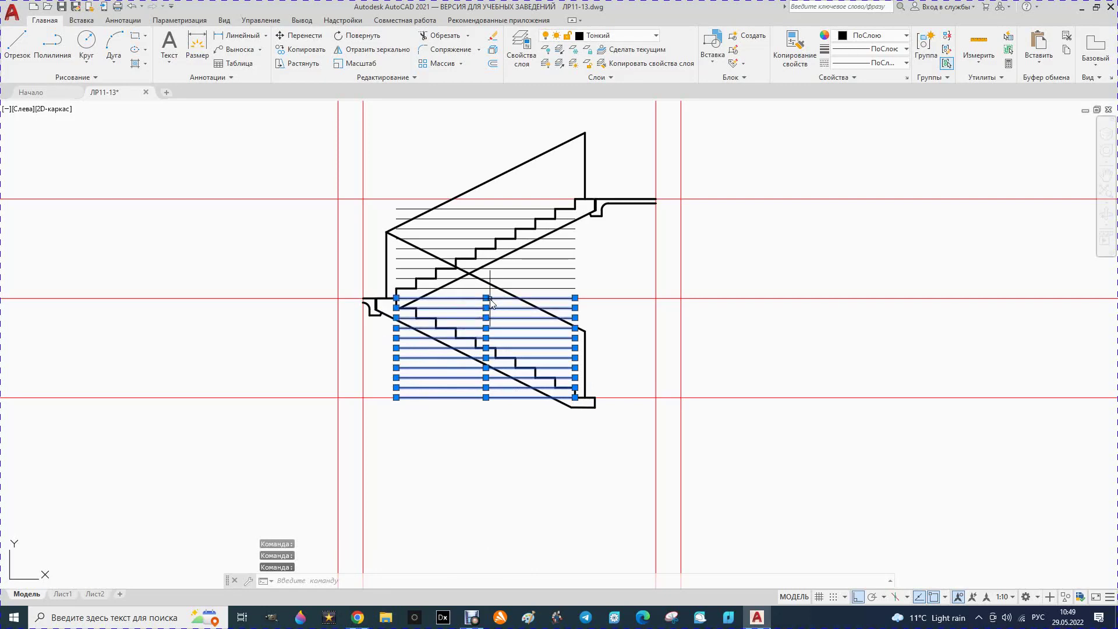
{"action": "key", "text": "Delete"}
Step: Erase the horizontal grid lines crossing the upper flight
{"action": "scroll", "coordinate": [569, 242], "scroll_direction": "up", "scroll_amount": 1}
{"action": "scroll", "coordinate": [549, 249], "scroll_direction": "up", "scroll_amount": 2}
{"action": "scroll", "coordinate": [464, 168], "scroll_direction": "down", "scroll_amount": 1}
{"action": "left_click", "coordinate": [454, 191]}
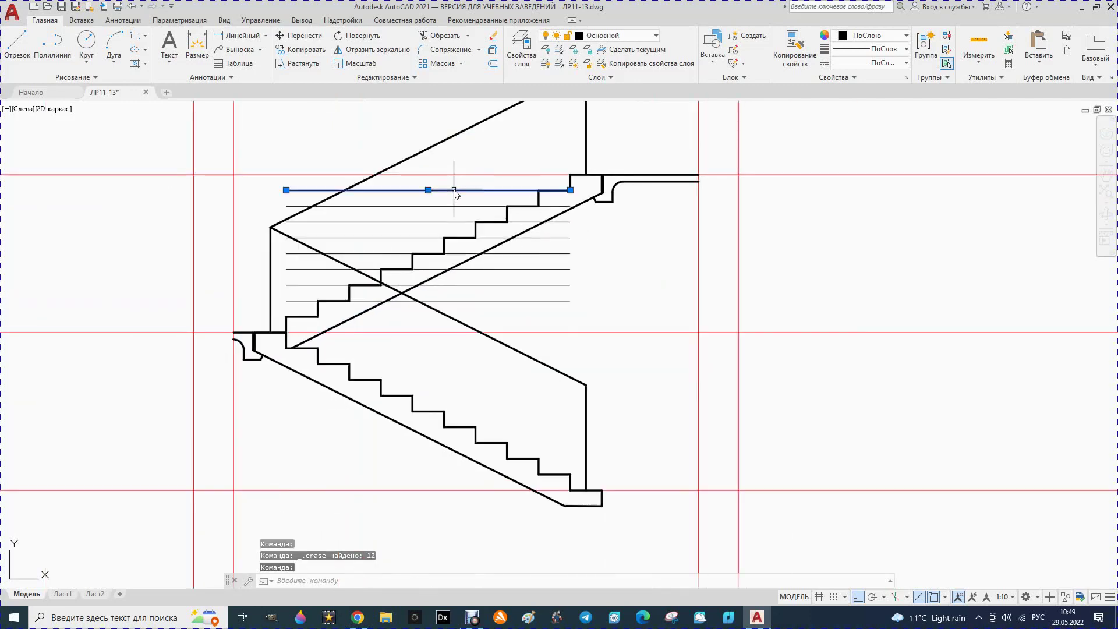
{"action": "left_click", "coordinate": [449, 206]}
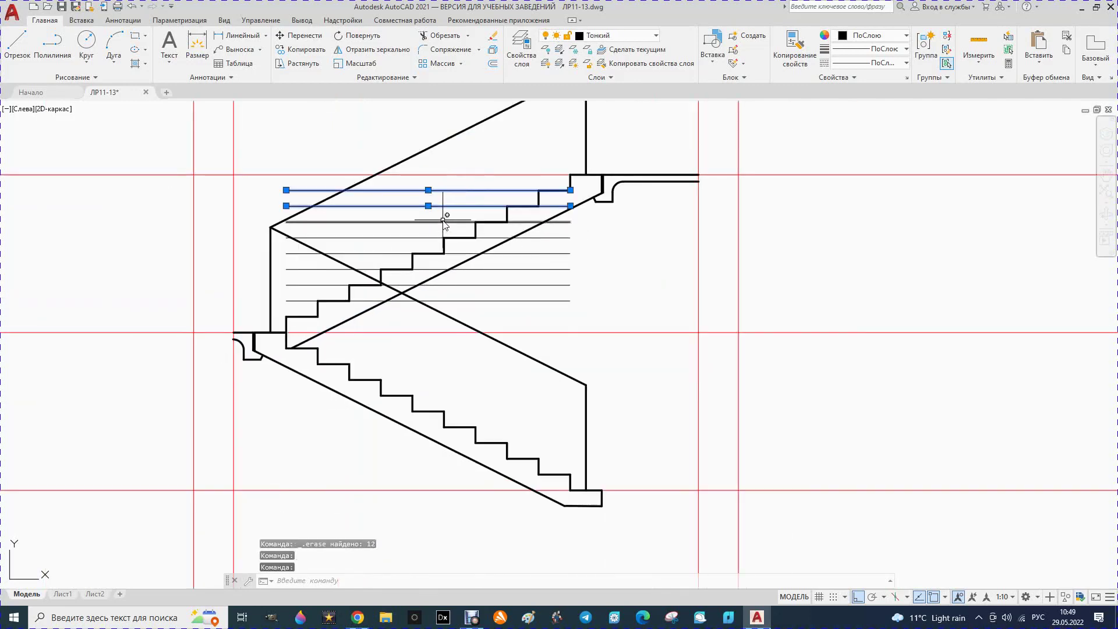
{"action": "left_click", "coordinate": [445, 221]}
{"action": "left_click", "coordinate": [550, 237]}
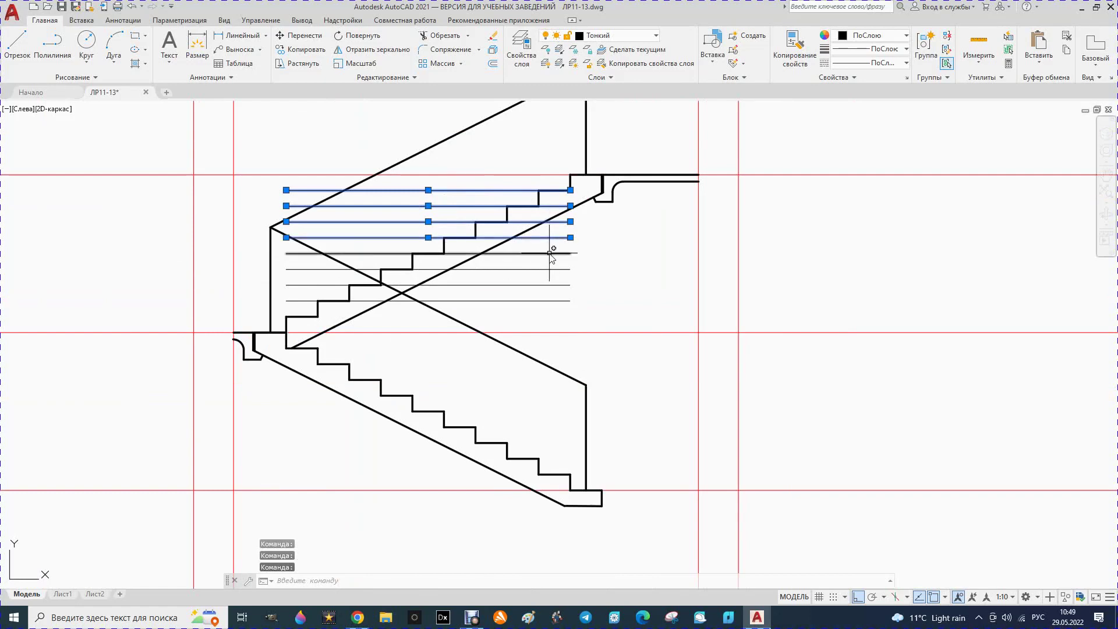
{"action": "left_click", "coordinate": [549, 263]}
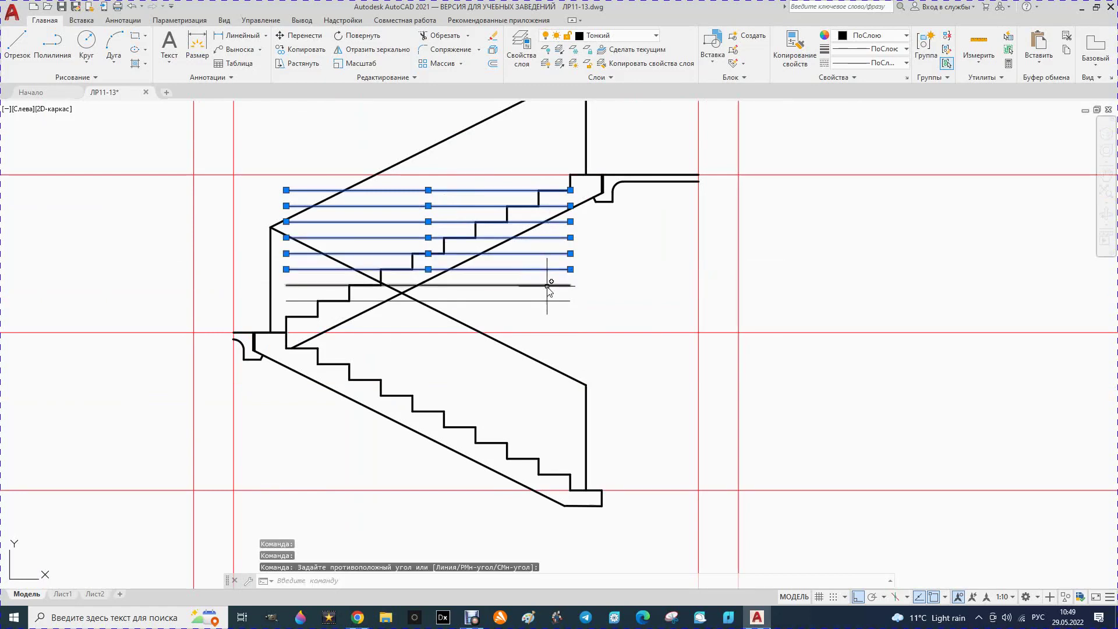
{"action": "left_click", "coordinate": [548, 285]}
{"action": "left_click", "coordinate": [541, 301]}
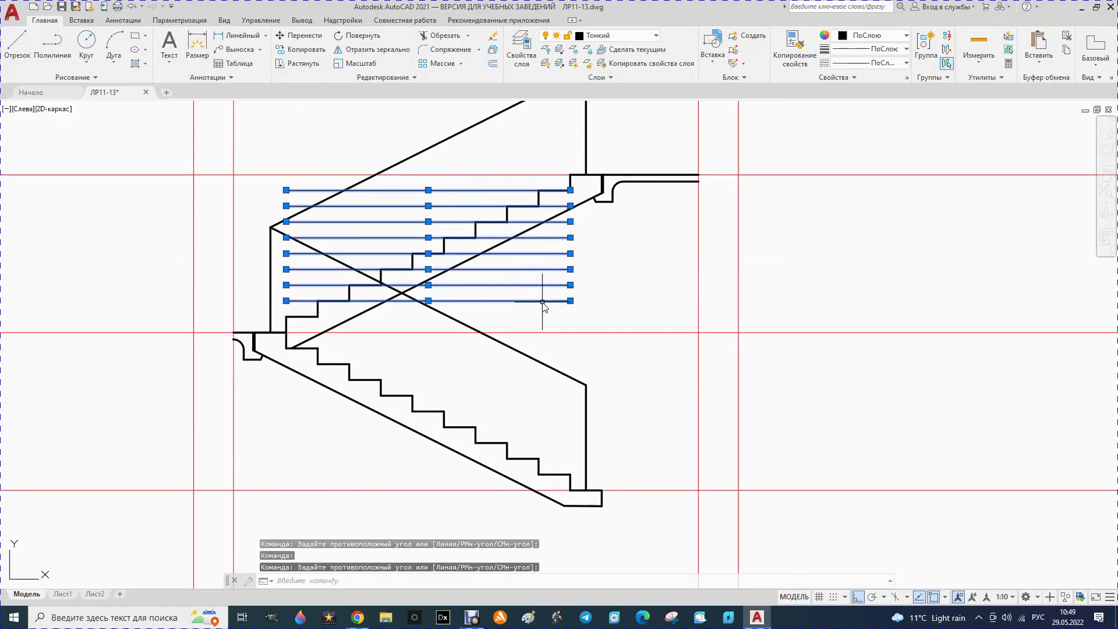
{"action": "key", "text": "Delete"}
{"action": "scroll", "coordinate": [496, 354], "scroll_direction": "down", "scroll_amount": 2}
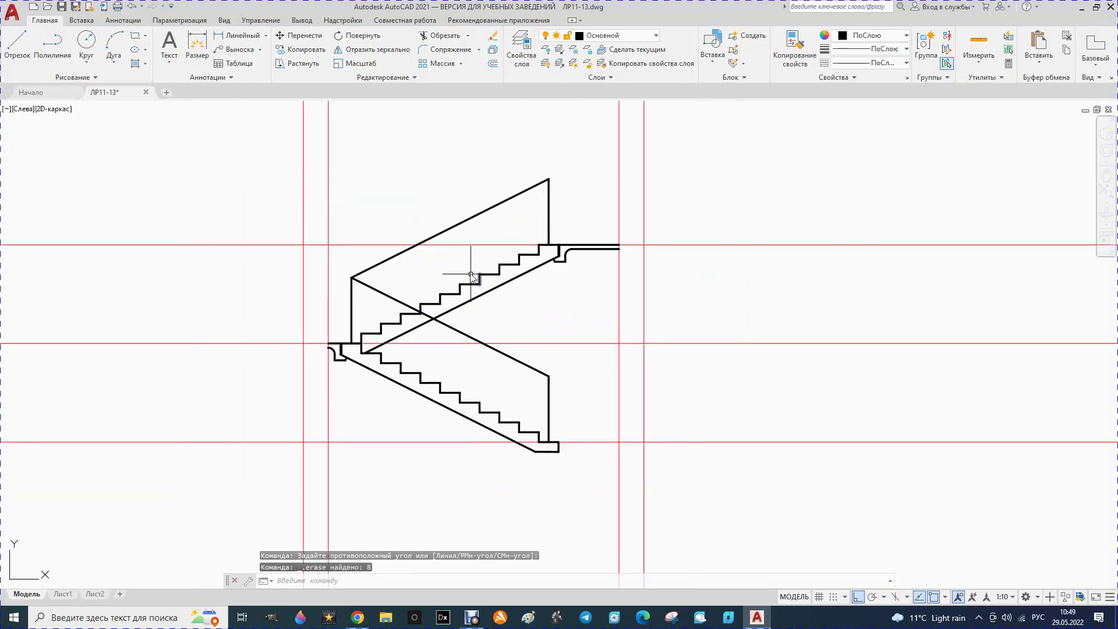
Step: Select the right railing post, the sloped top rail and the upper flight's top treads
{"action": "left_click", "coordinate": [550, 205]}
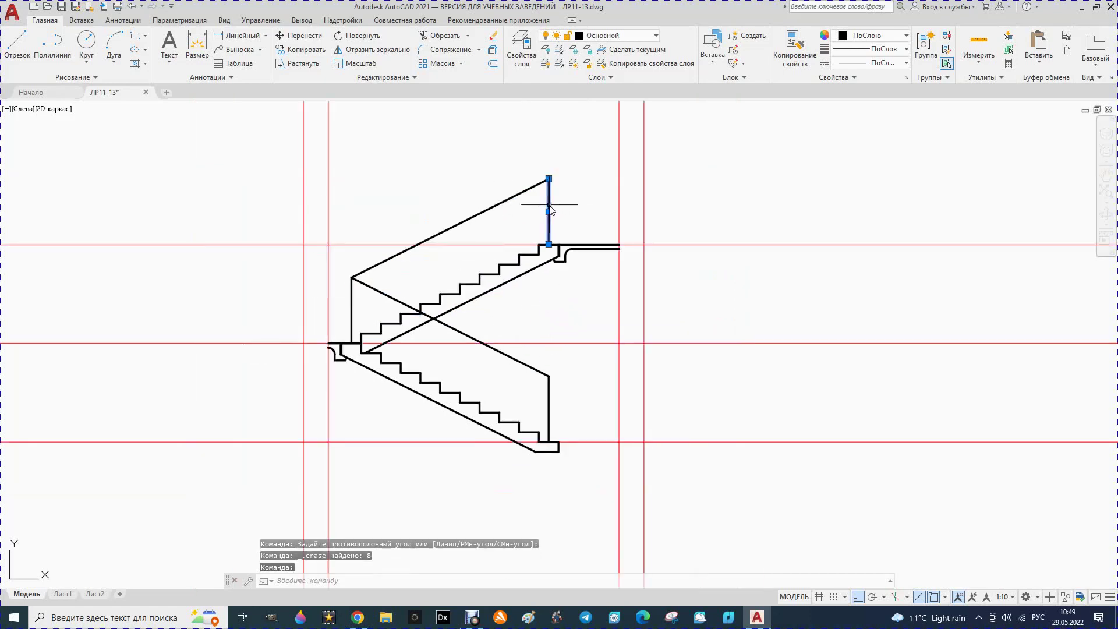
{"action": "left_click", "coordinate": [512, 197]}
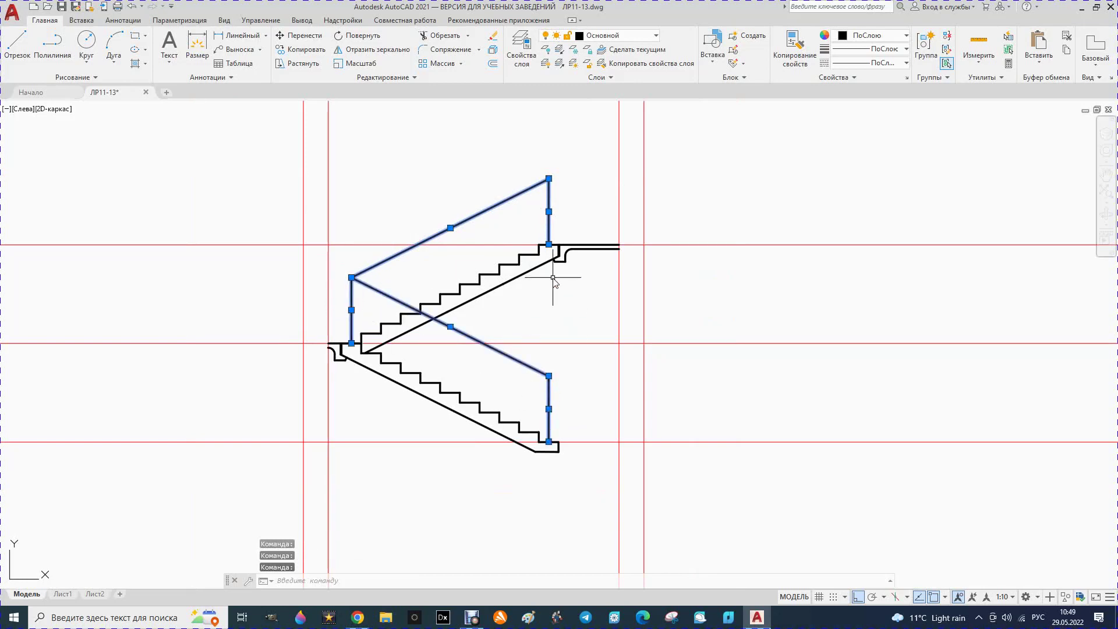
{"action": "scroll", "coordinate": [553, 279], "scroll_direction": "up", "scroll_amount": 4}
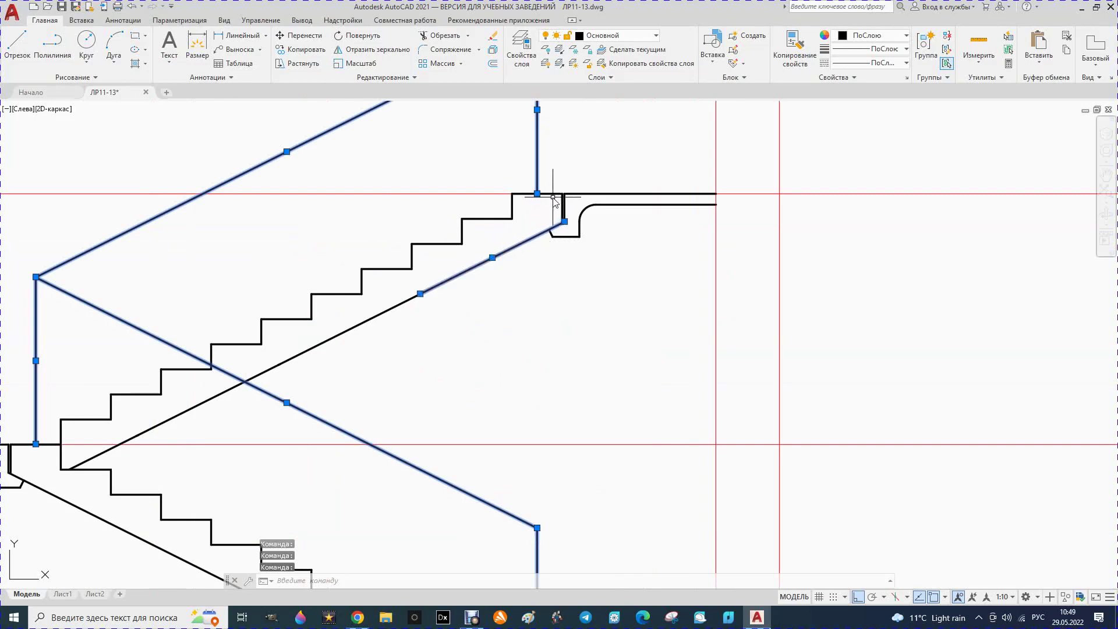
{"action": "scroll", "coordinate": [555, 200], "scroll_direction": "up", "scroll_amount": 4}
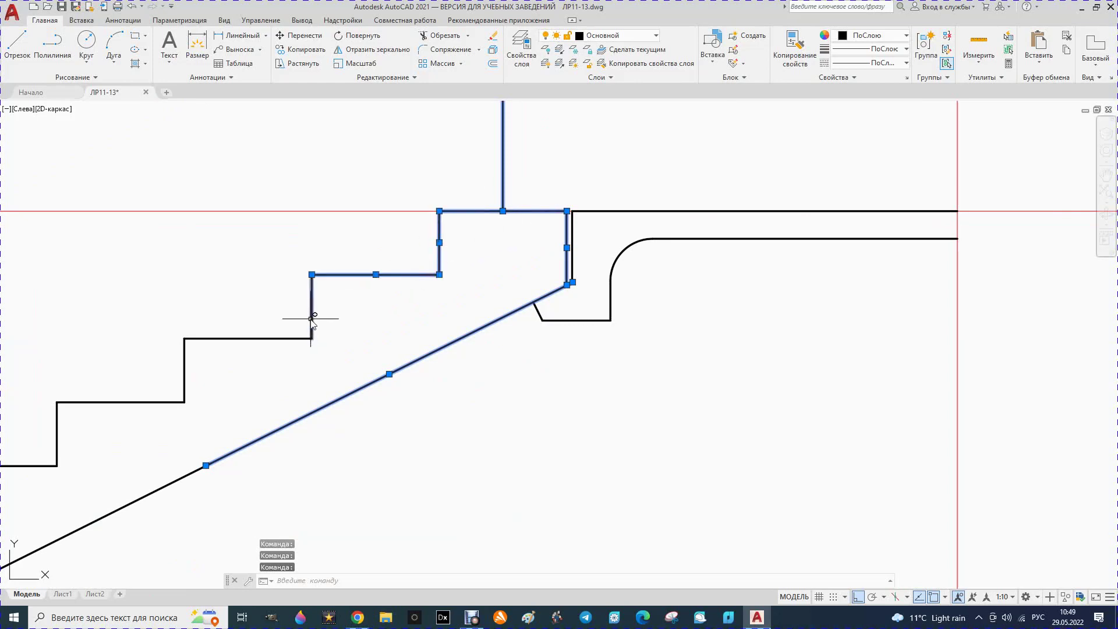
{"action": "scroll", "coordinate": [313, 319], "scroll_direction": "down", "scroll_amount": 6}
{"action": "scroll", "coordinate": [166, 455], "scroll_direction": "up", "scroll_amount": 2}
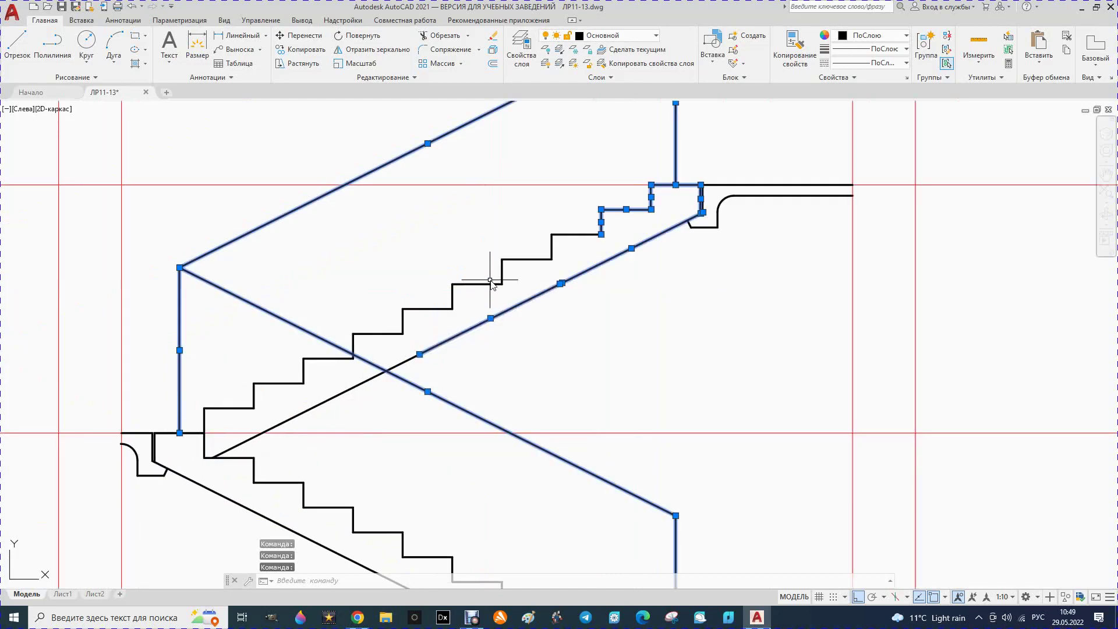
{"action": "left_click", "coordinate": [524, 264]}
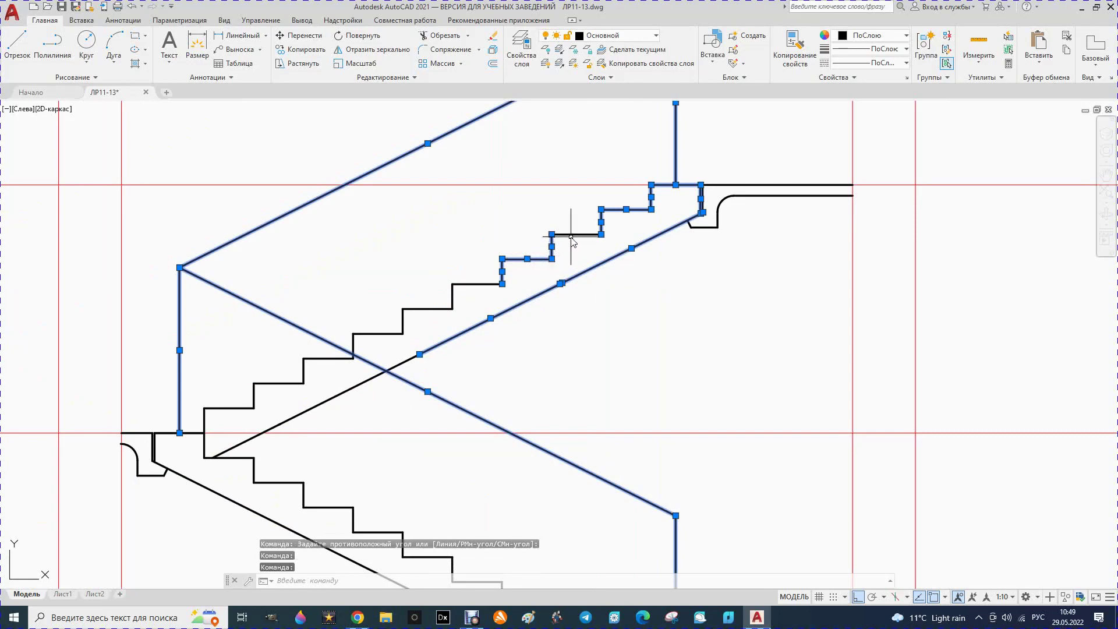
{"action": "left_click", "coordinate": [573, 236]}
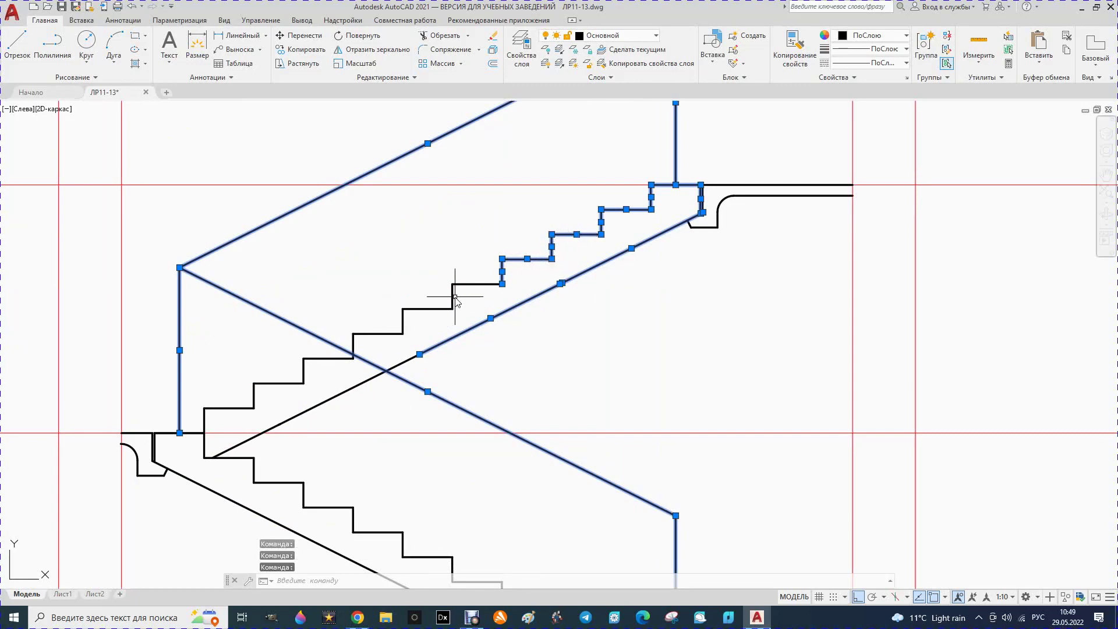
{"action": "left_click", "coordinate": [476, 284]}
{"action": "left_click", "coordinate": [432, 309]}
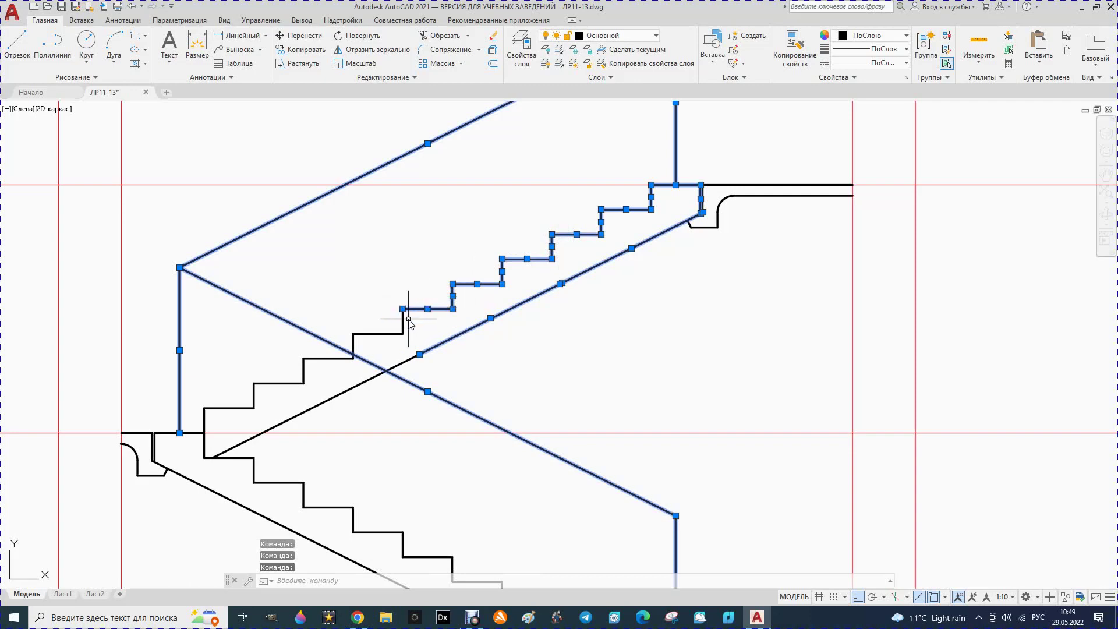
Step: Add the remaining risers, treads and sloped stringer segments of the upper flight
{"action": "left_click", "coordinate": [404, 322]}
{"action": "left_click", "coordinate": [354, 348]}
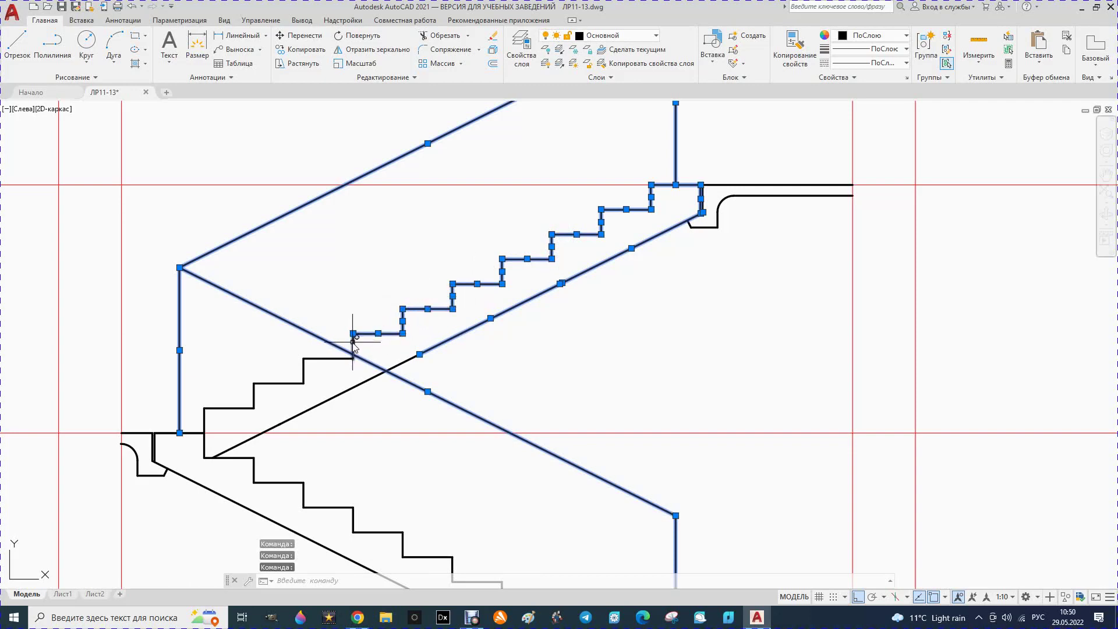
{"action": "left_click", "coordinate": [338, 393]}
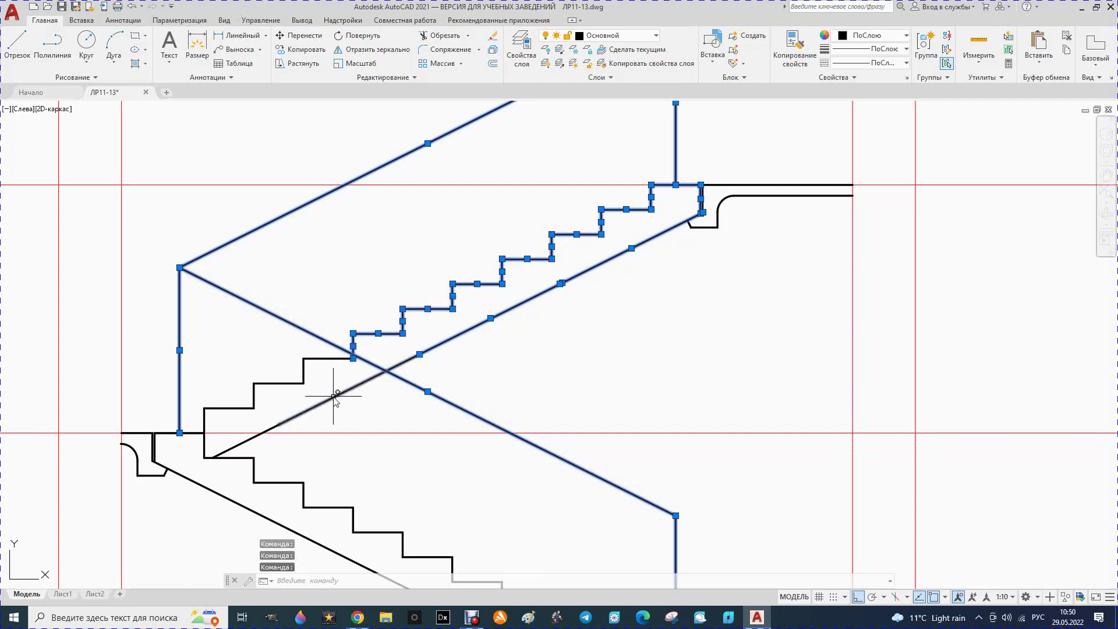
{"action": "left_click", "coordinate": [247, 439]}
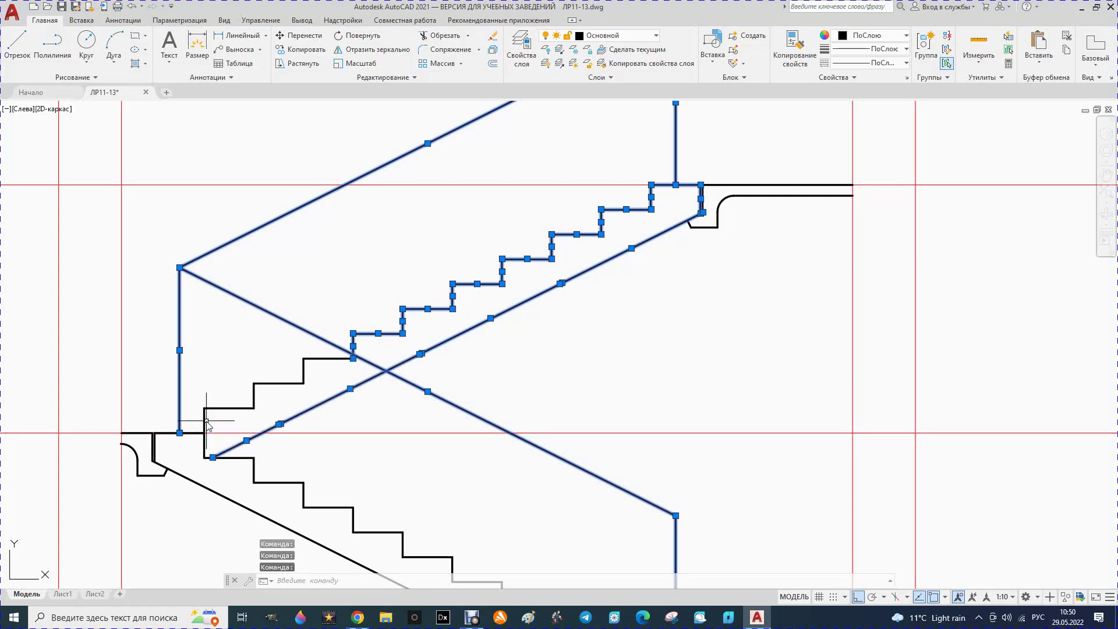
{"action": "left_click", "coordinate": [228, 409]}
{"action": "left_click", "coordinate": [254, 395]}
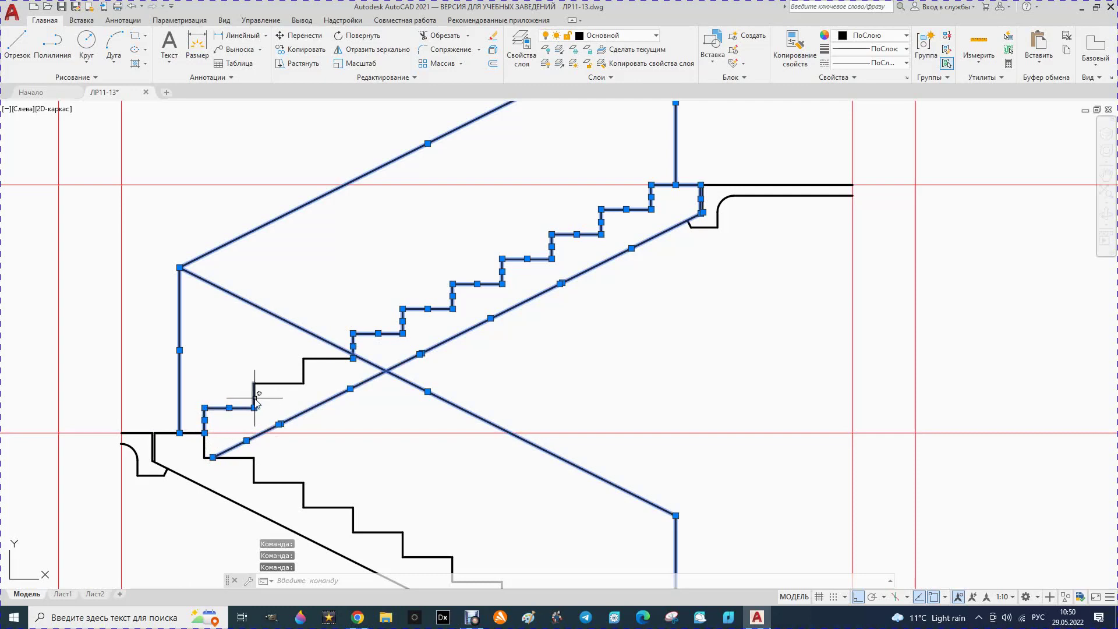
{"action": "left_click", "coordinate": [281, 382]}
{"action": "left_click", "coordinate": [303, 371]}
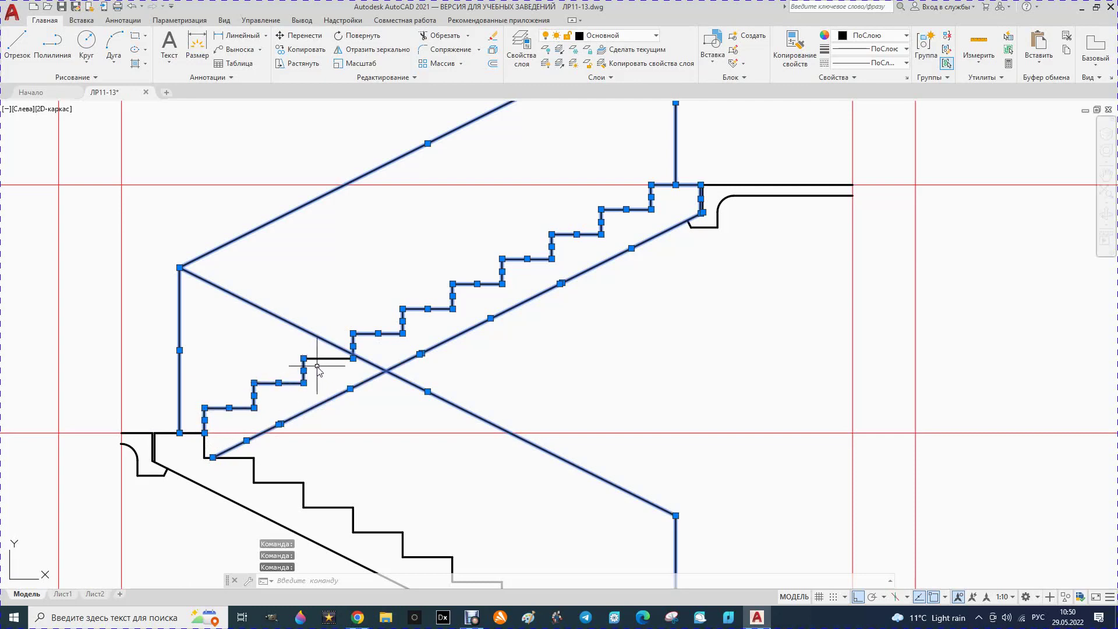
{"action": "left_click", "coordinate": [323, 358]}
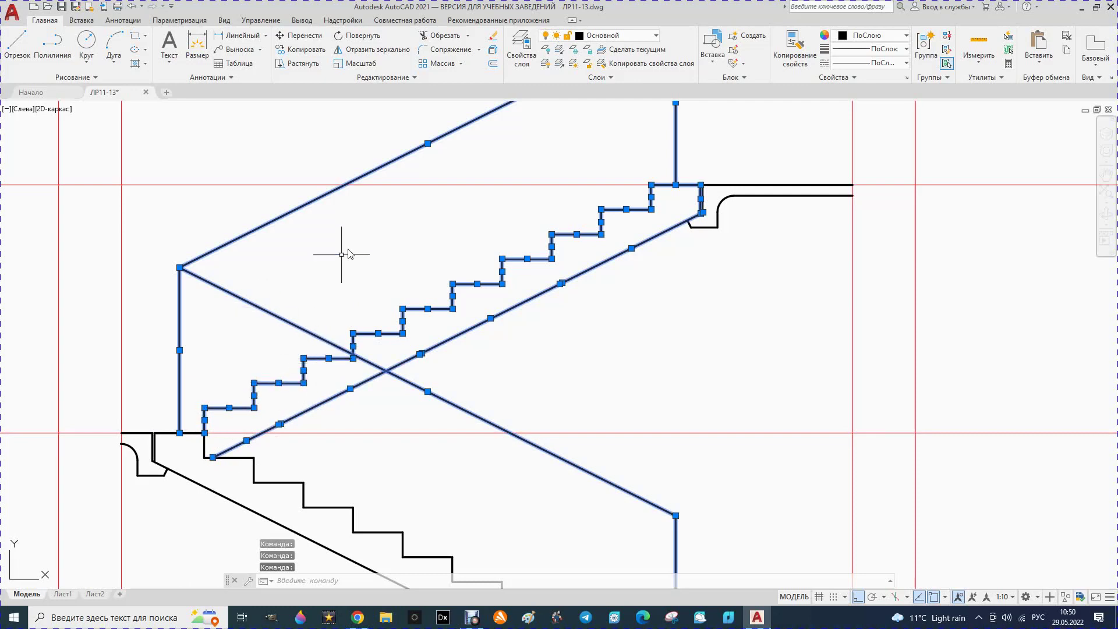
Step: Move the selected railing and upper-flight lines to the Тонкий layer and clear the selection
{"action": "left_click", "coordinate": [656, 35]}
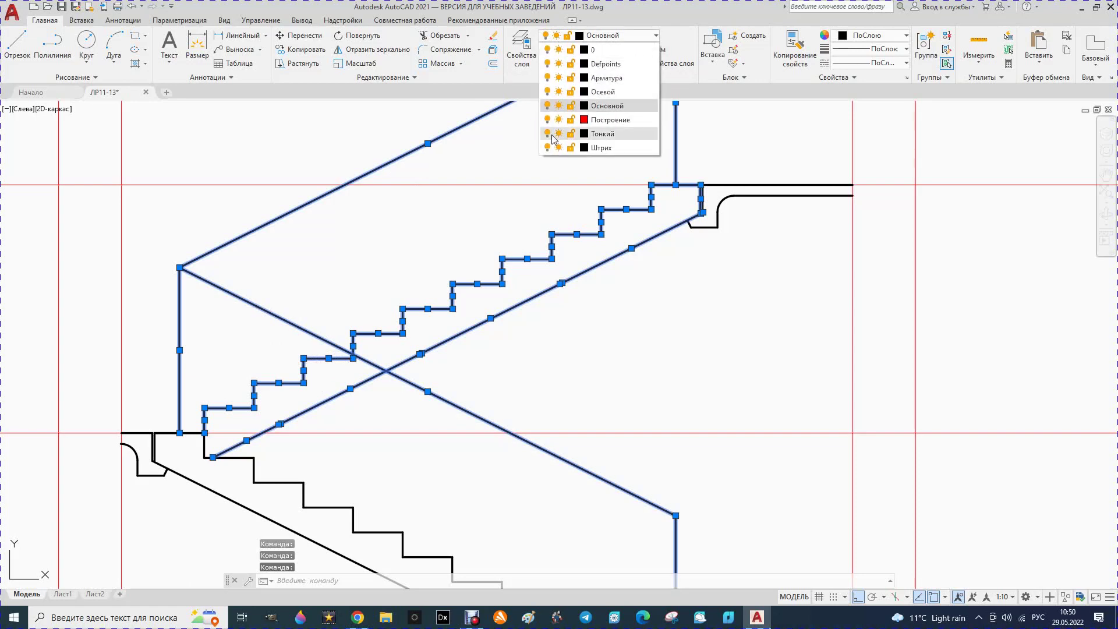
{"action": "left_click", "coordinate": [603, 133]}
{"action": "key", "text": "Escape"}
{"action": "scroll", "coordinate": [533, 319], "scroll_direction": "down", "scroll_amount": 2}
{"action": "scroll", "coordinate": [530, 362], "scroll_direction": "down", "scroll_amount": 6}
{"action": "scroll", "coordinate": [524, 279], "scroll_direction": "up", "scroll_amount": 3}
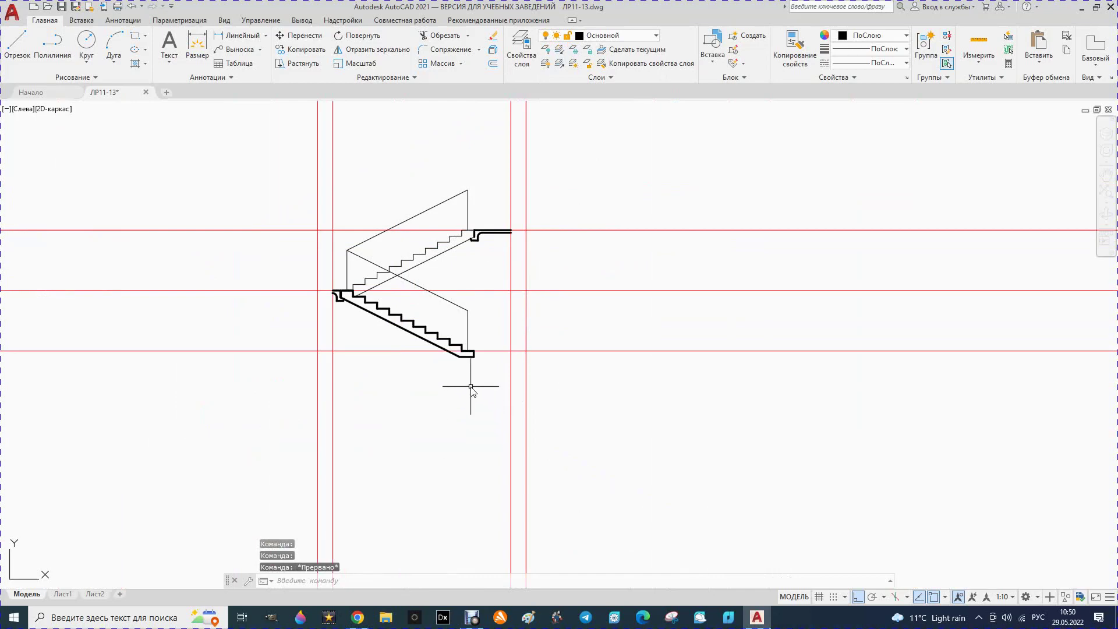